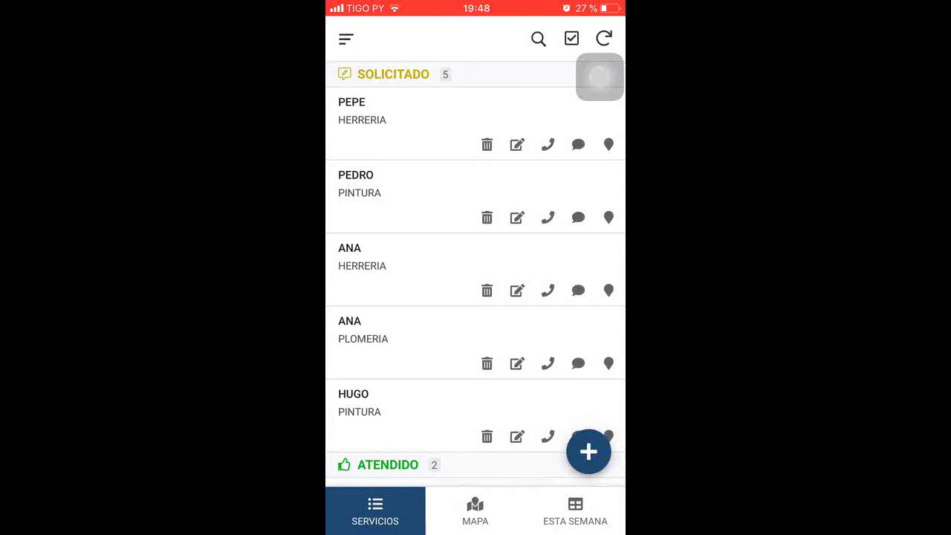
- Browse the services map, the Emboscada service details and this week's schedule
{"action": "left_click", "coordinate": [345, 38]}
{"action": "left_click", "coordinate": [476, 511]}
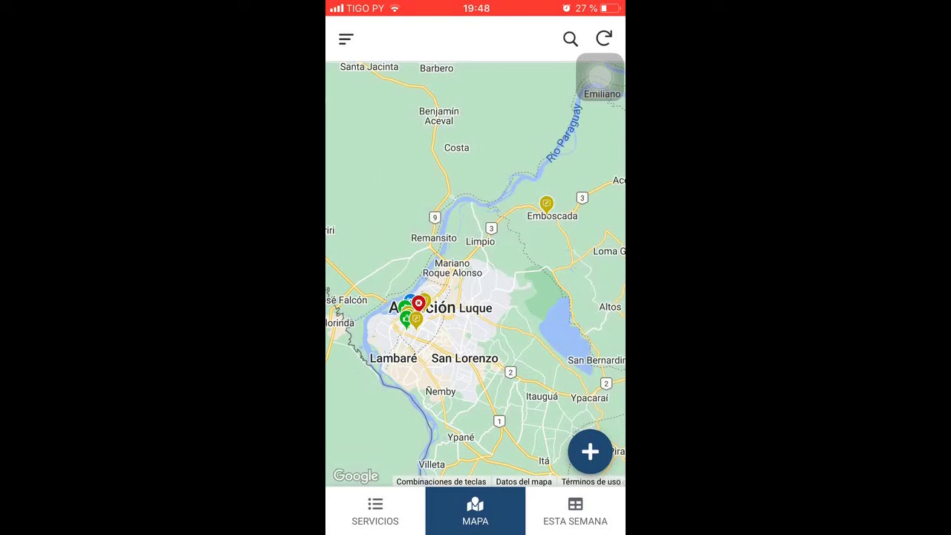
{"action": "left_click", "coordinate": [546, 203]}
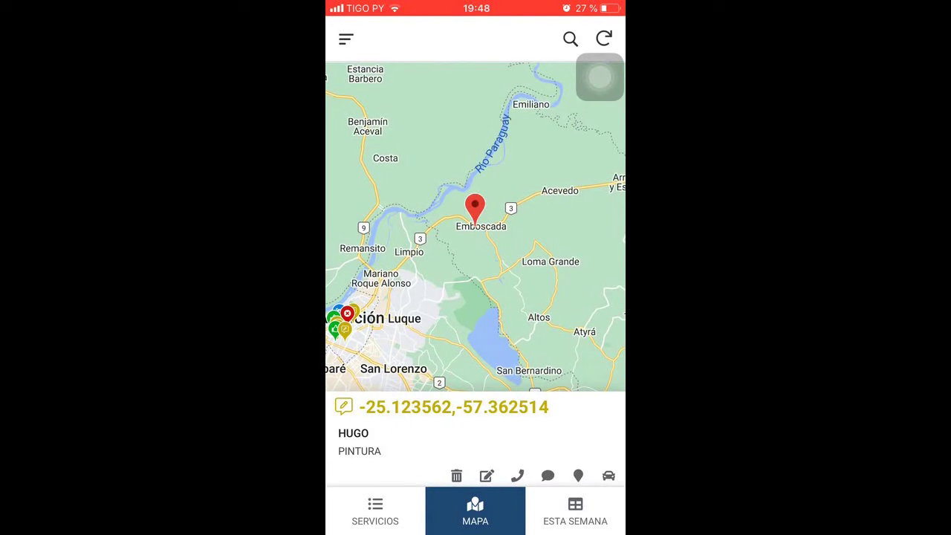
{"action": "left_click", "coordinate": [375, 512]}
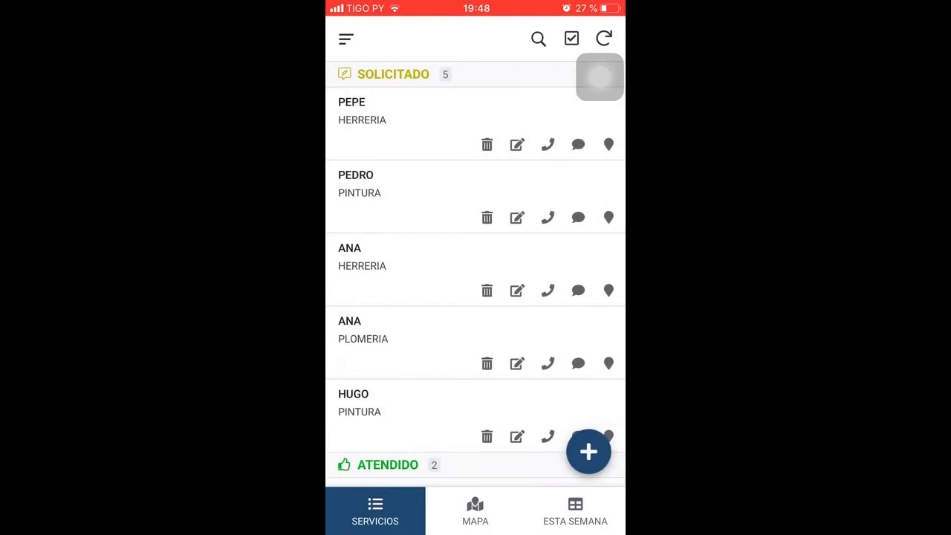
{"action": "left_click", "coordinate": [576, 511]}
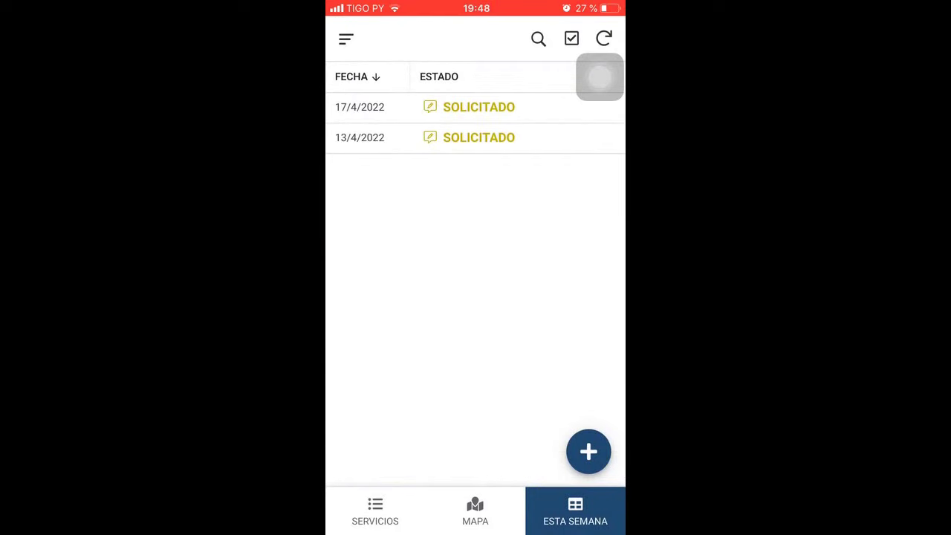
{"action": "left_click", "coordinate": [375, 512]}
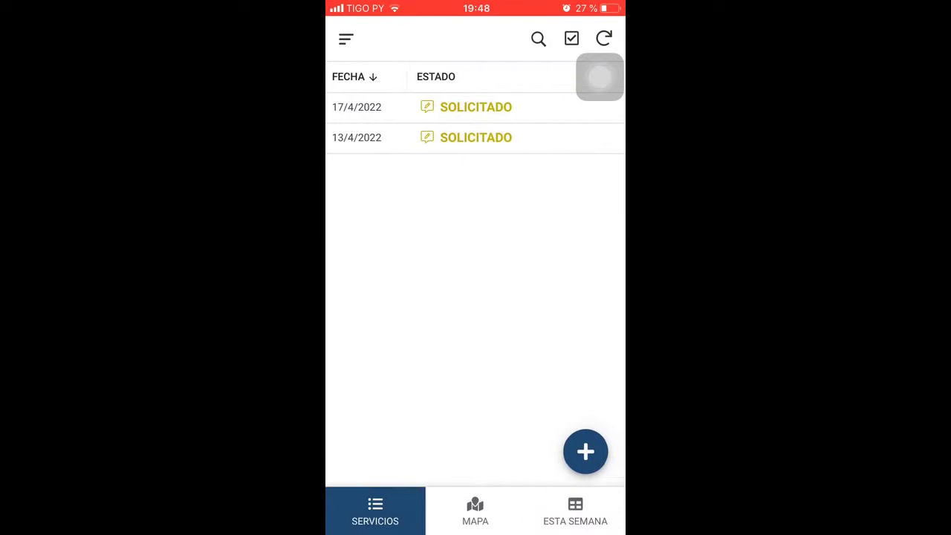
- Start a new PINTURA service record dated Apr 19, 2022
{"action": "left_click", "coordinate": [589, 451]}
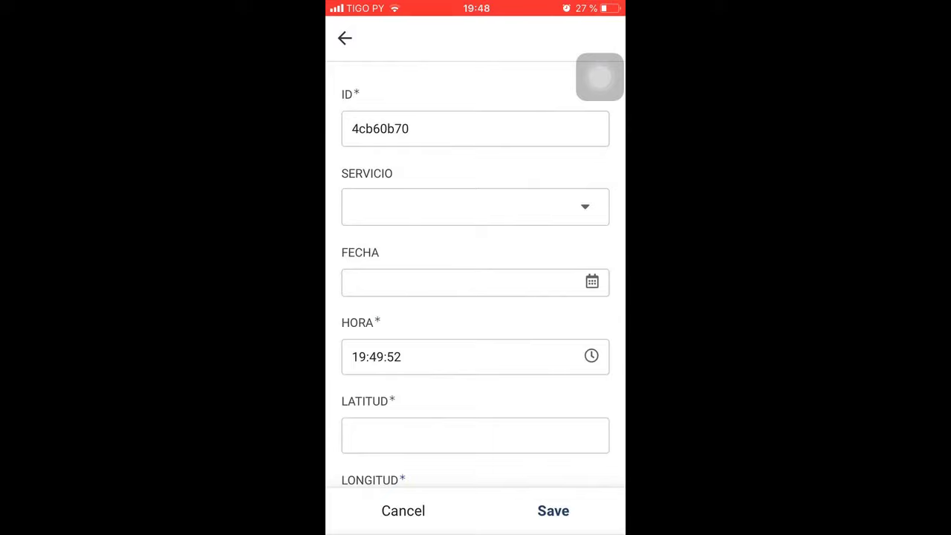
{"action": "left_click", "coordinate": [475, 206]}
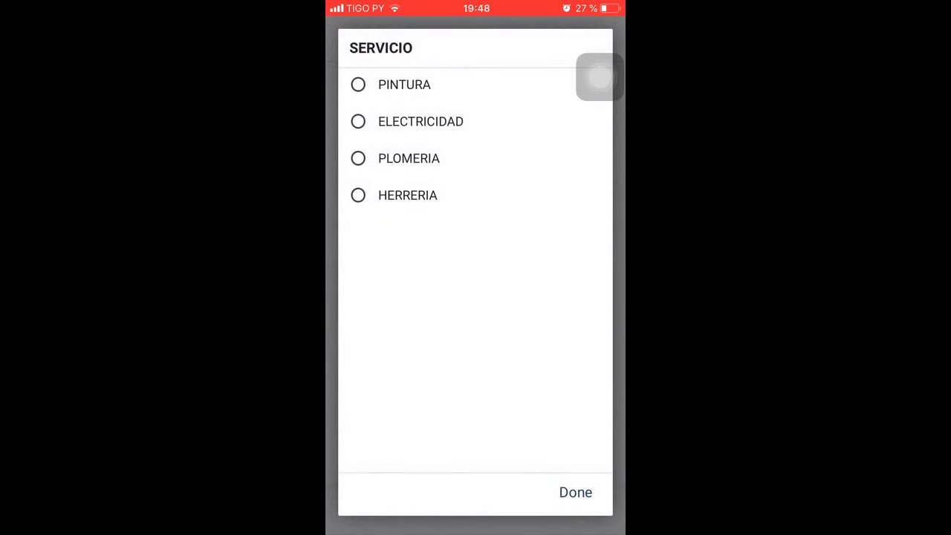
{"action": "left_click", "coordinate": [404, 85]}
{"action": "left_click", "coordinate": [461, 280]}
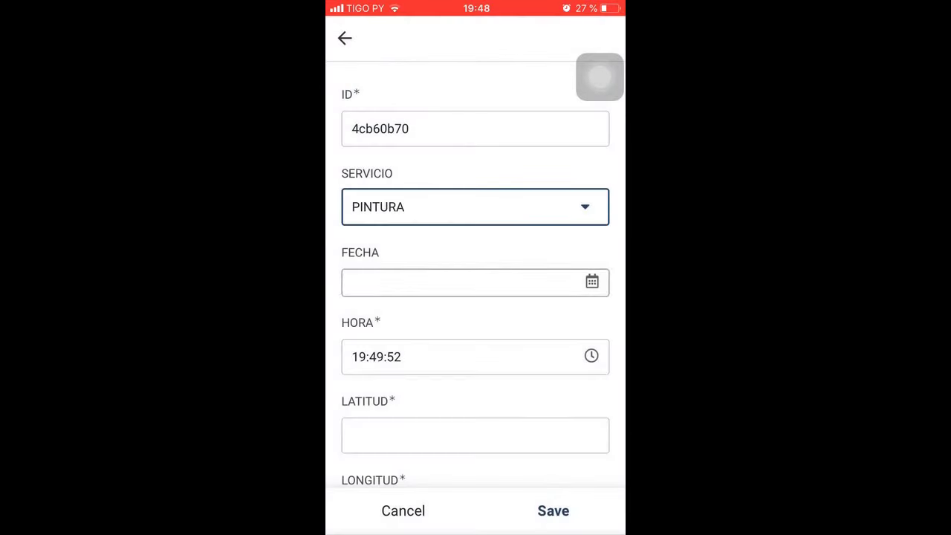
{"action": "scroll", "coordinate": [490, 448], "scroll_direction": "down", "scroll_amount": 6}
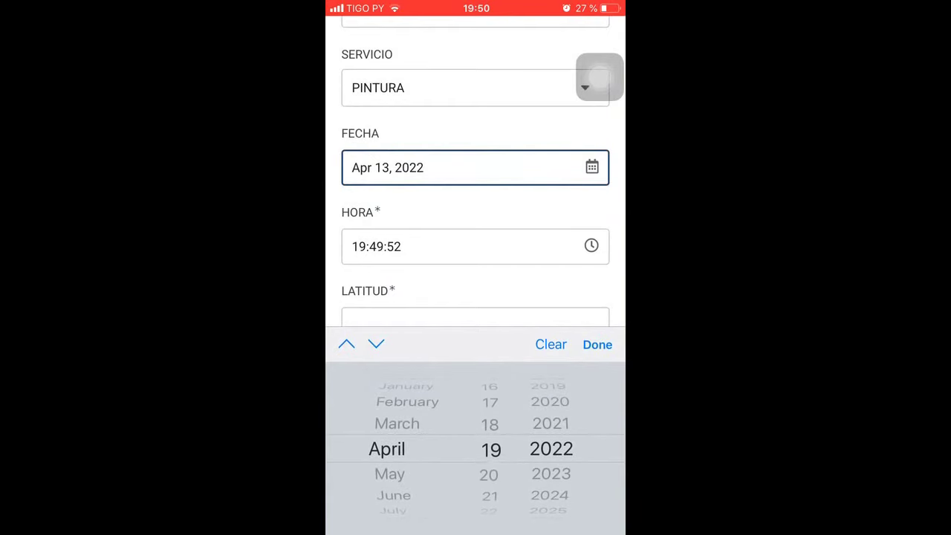
{"action": "left_click", "coordinate": [597, 345]}
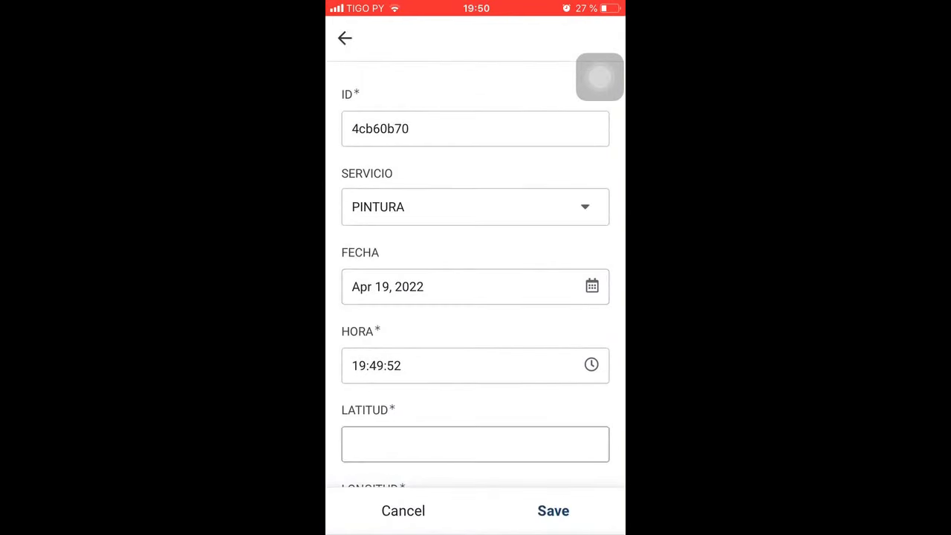
- Enter latitude -25.456 and longitude -57.234 for the new service
{"action": "left_click", "coordinate": [475, 444]}
{"action": "left_click", "coordinate": [343, 514]}
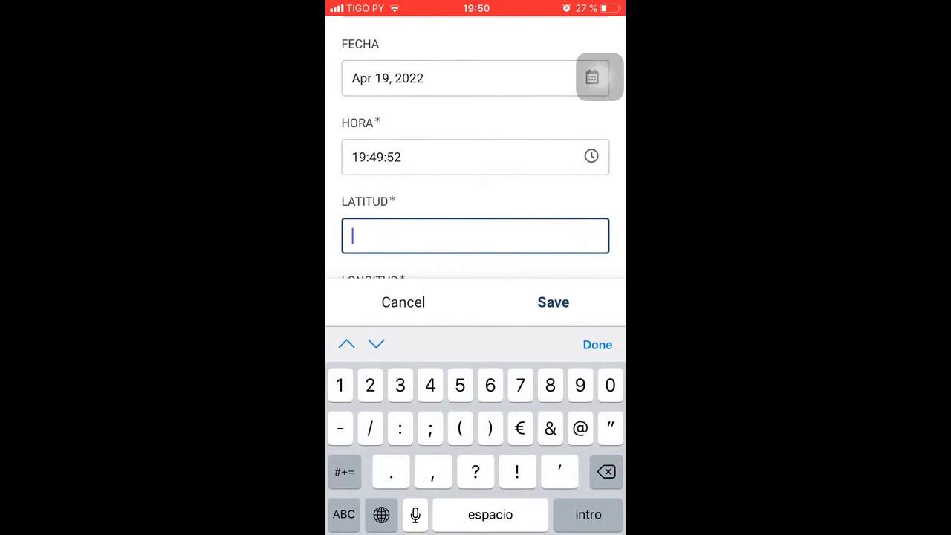
{"action": "type", "text": "-25.456"}
{"action": "scroll", "coordinate": [476, 149], "scroll_direction": "down", "scroll_amount": 2}
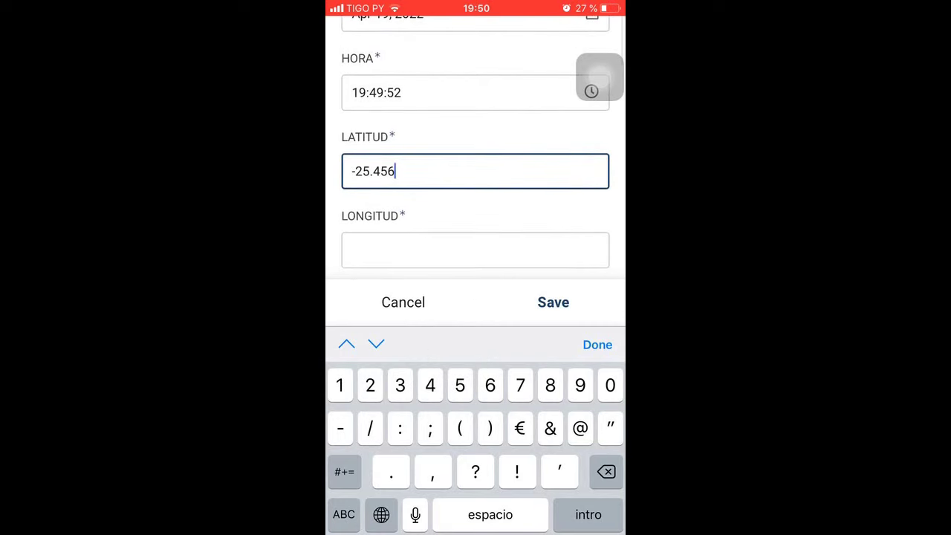
{"action": "left_click", "coordinate": [476, 250]}
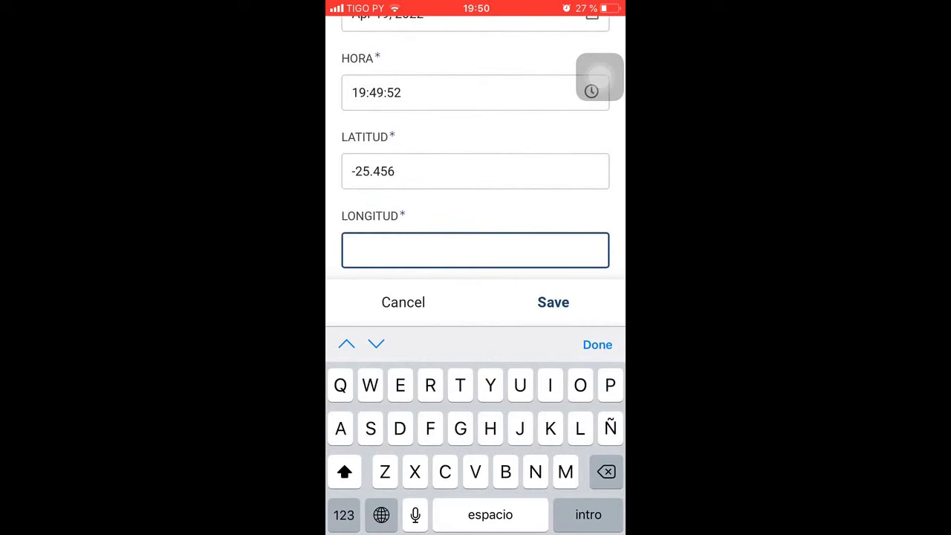
{"action": "left_click", "coordinate": [344, 514]}
{"action": "type", "text": "-57."}
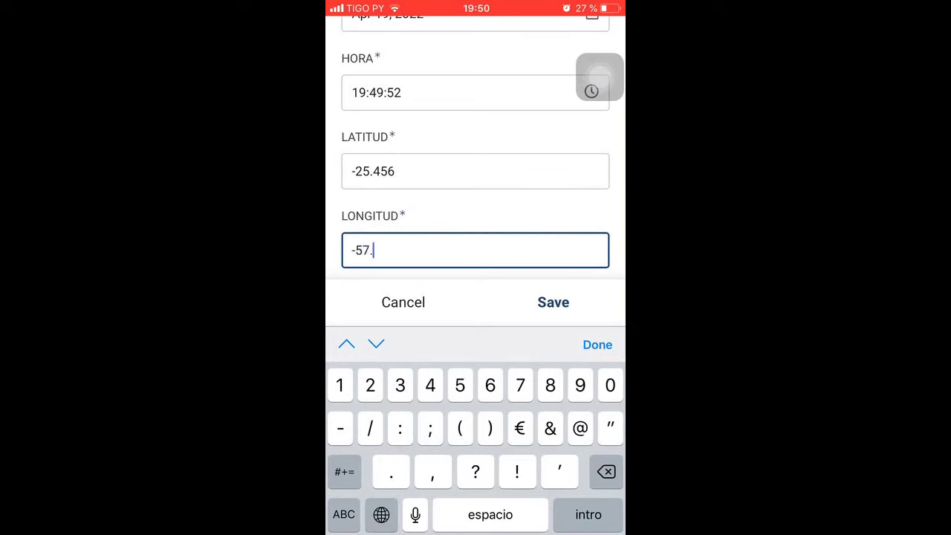
{"action": "type", "text": "234"}
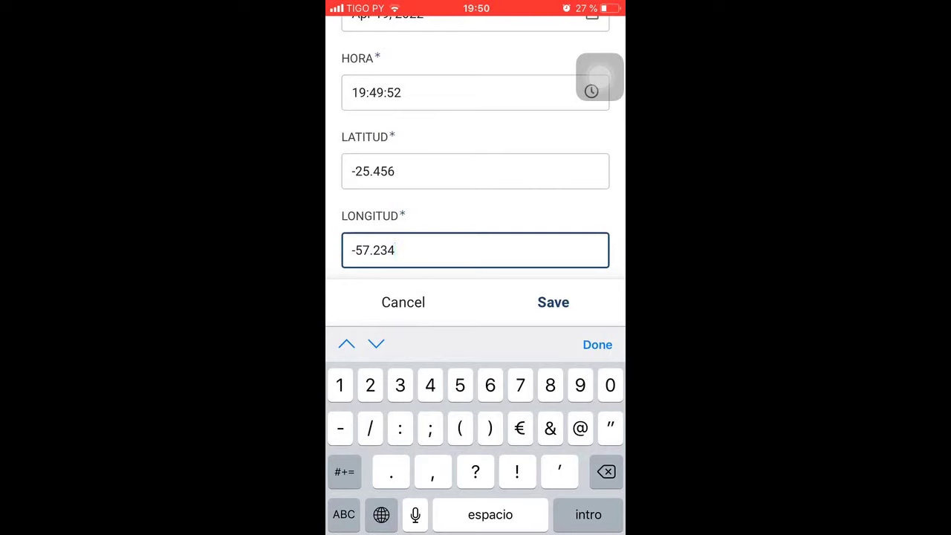
{"action": "left_click", "coordinate": [598, 345]}
{"action": "scroll", "coordinate": [475, 274], "scroll_direction": "down", "scroll_amount": 3}
{"action": "left_click", "coordinate": [475, 391]}
- Set the status to SOLICITADO and enter the client's name in CLIENTE
{"action": "left_click", "coordinate": [446, 86]}
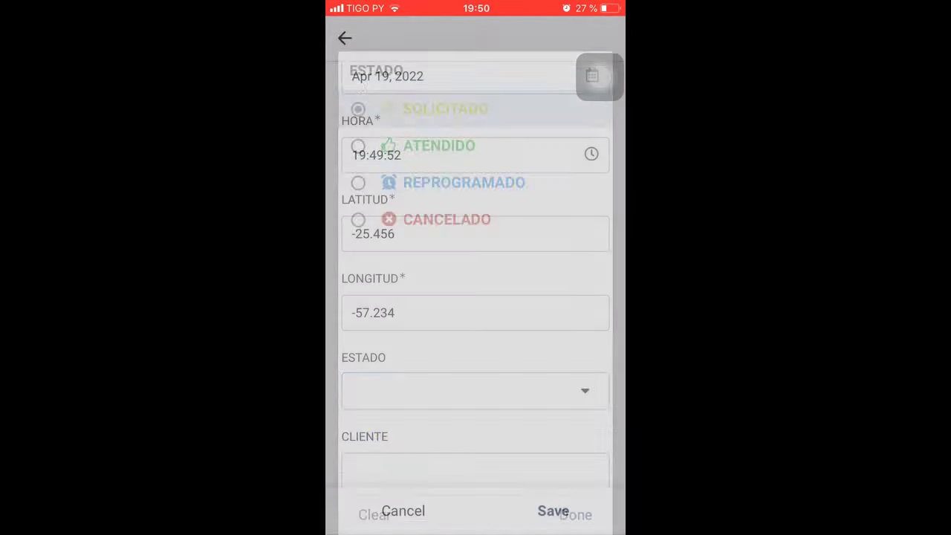
{"action": "scroll", "coordinate": [475, 274], "scroll_direction": "down", "scroll_amount": 3}
{"action": "left_click", "coordinate": [476, 362]}
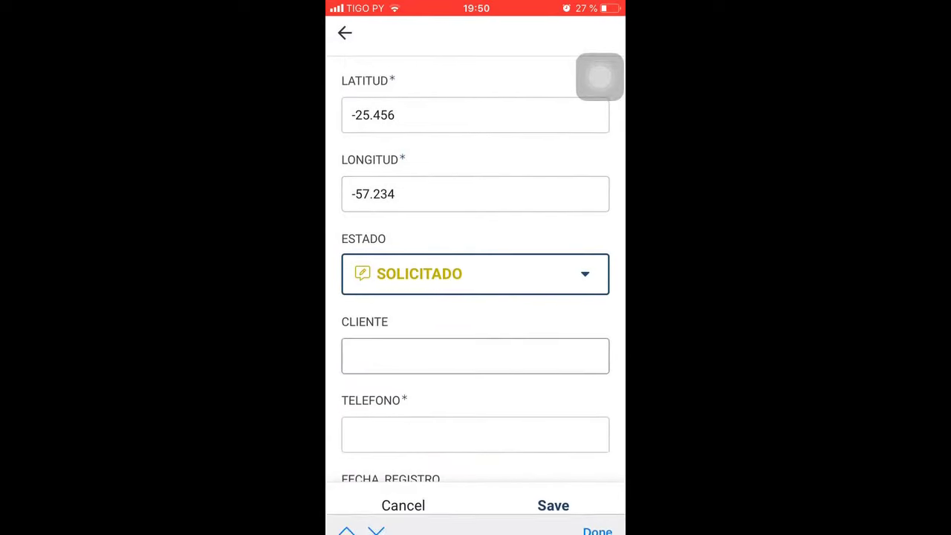
{"action": "type", "text": "Pedro"}
{"action": "left_click", "coordinate": [475, 242]}
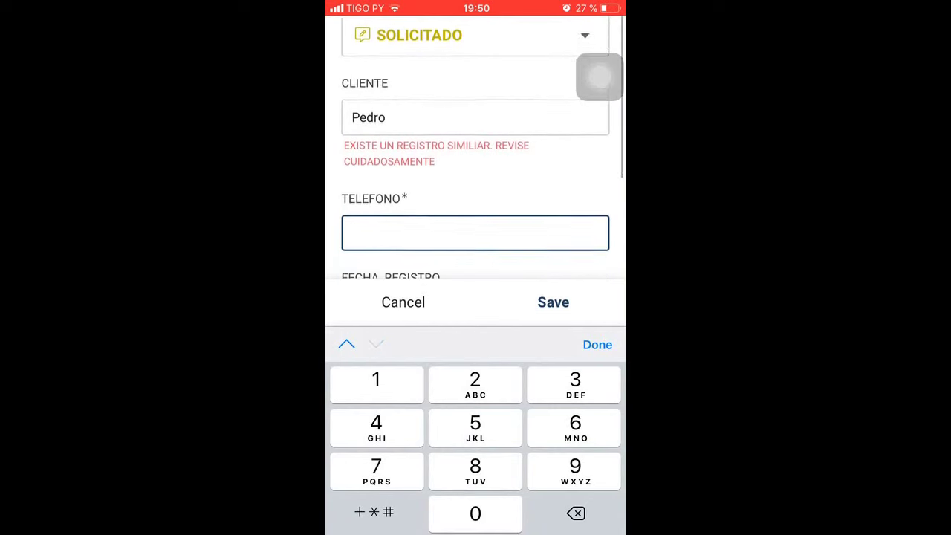
{"action": "double_click", "coordinate": [368, 96]}
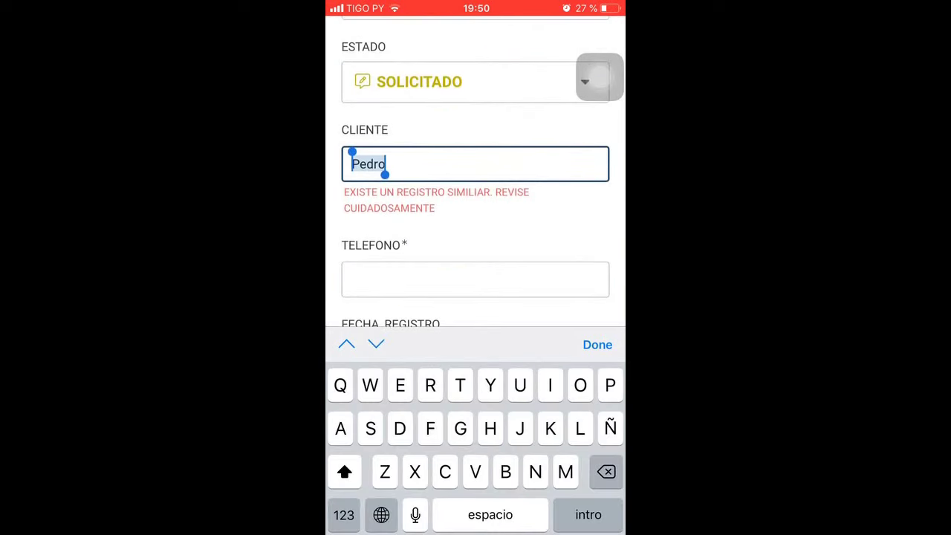
{"action": "type", "text": "Raul"}
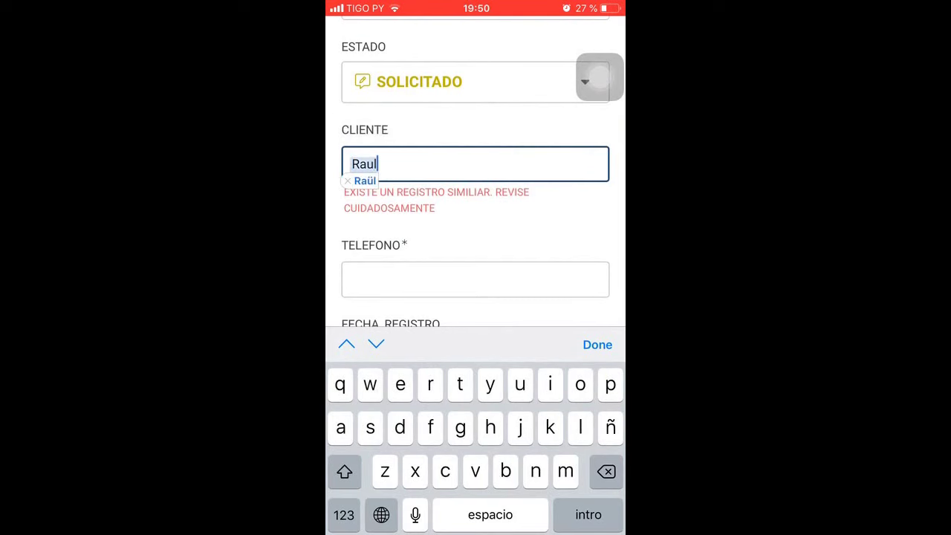
- Enter the client's phone number in TELEFONO and save the record
{"action": "left_click", "coordinate": [475, 245]}
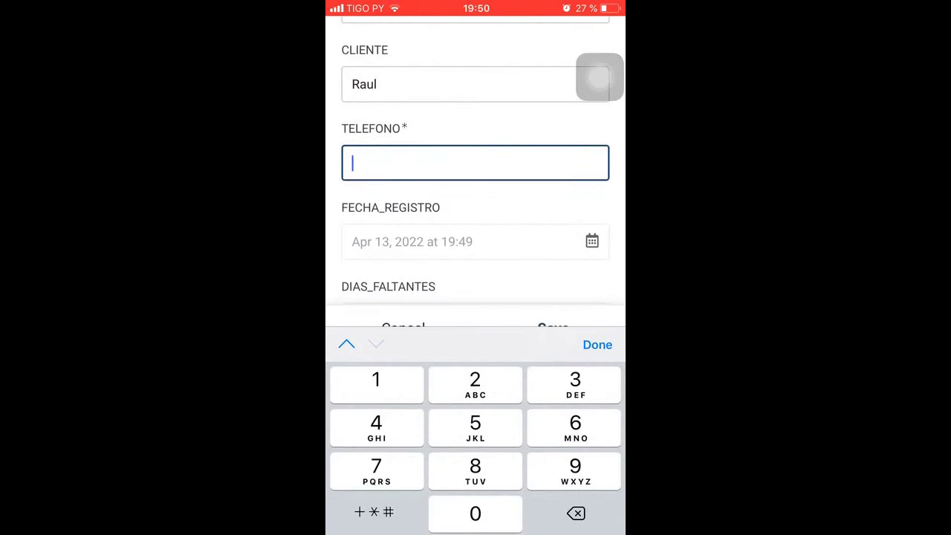
{"action": "type", "text": "0985"}
{"action": "type", "text": "5"}
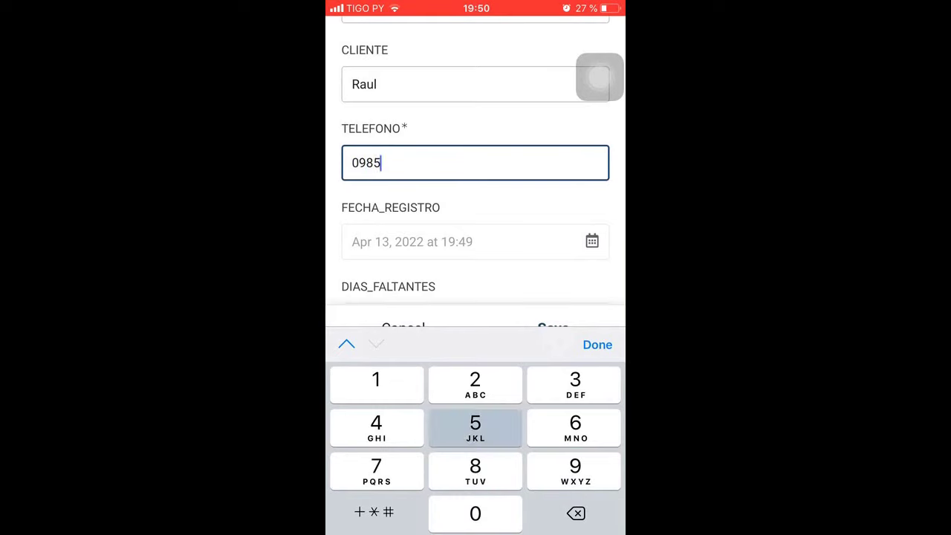
{"action": "type", "text": "257"}
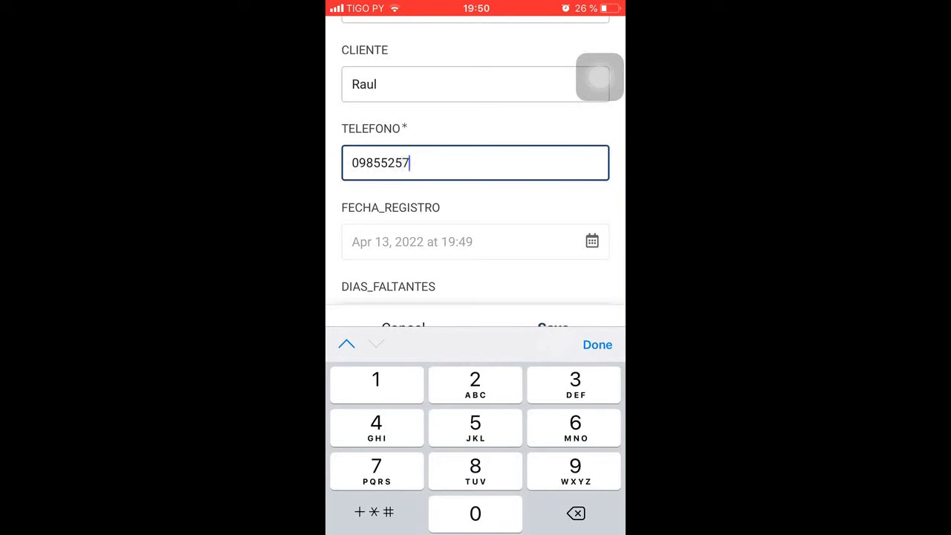
{"action": "scroll", "coordinate": [476, 186], "scroll_direction": "down", "scroll_amount": 5}
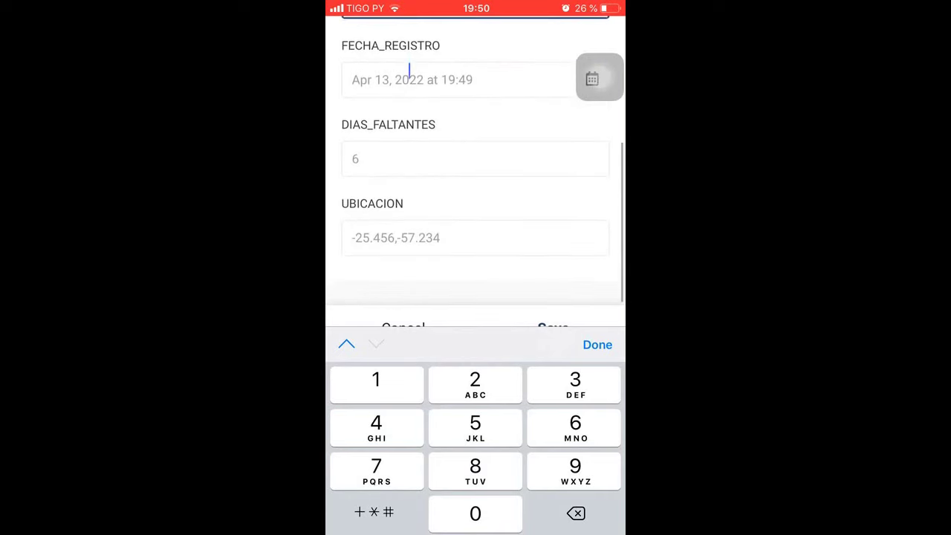
{"action": "left_click", "coordinate": [598, 345]}
{"action": "left_click", "coordinate": [553, 511]}
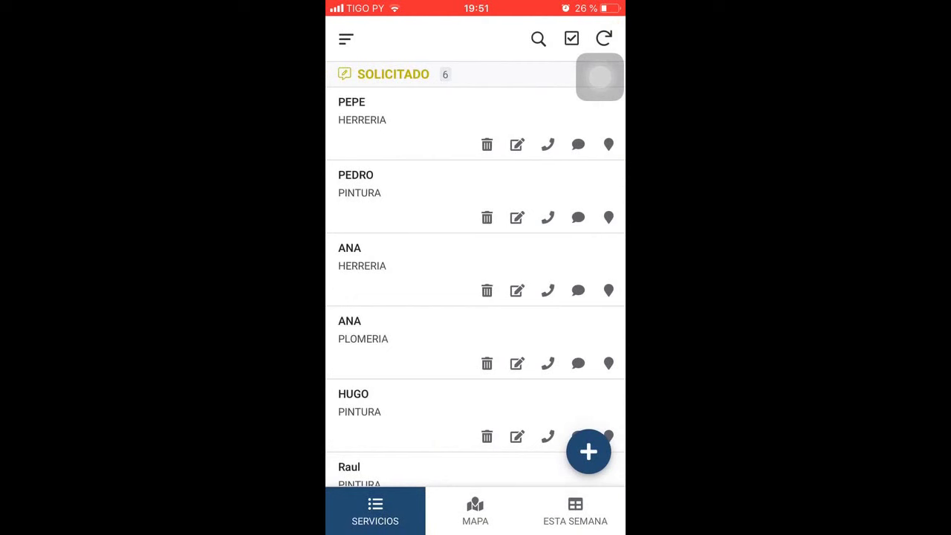
{"action": "left_click", "coordinate": [475, 511]}
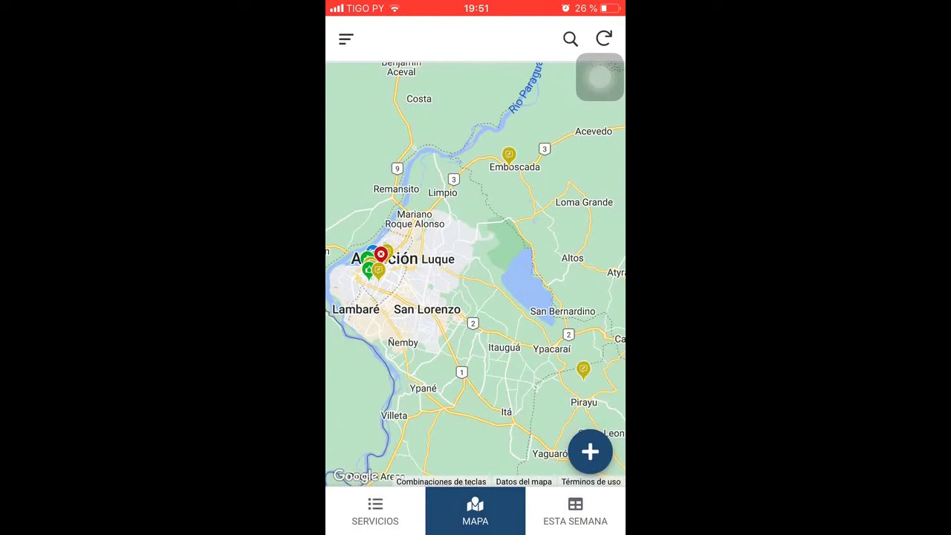
{"action": "left_click", "coordinate": [570, 38]}
{"action": "left_click", "coordinate": [453, 38]}
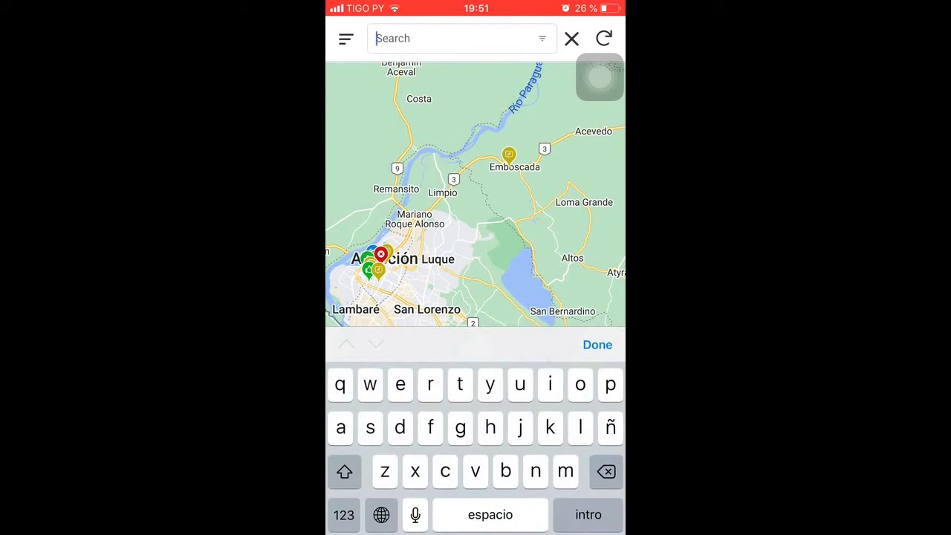
{"action": "type", "text": "Raul"}
{"action": "left_click", "coordinate": [597, 344]}
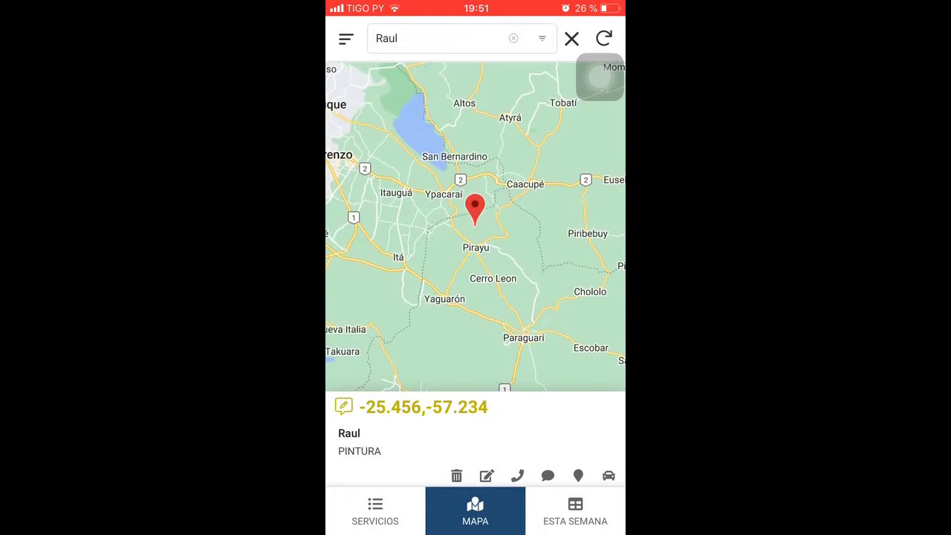
{"action": "left_click", "coordinate": [401, 433]}
{"action": "scroll", "coordinate": [475, 275], "scroll_direction": "down", "scroll_amount": 5}
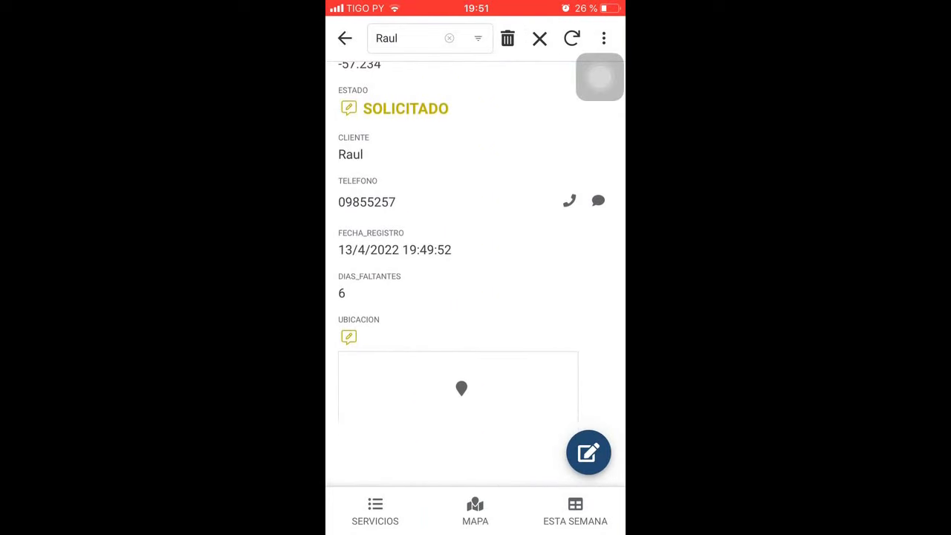
{"action": "left_click", "coordinate": [375, 512]}
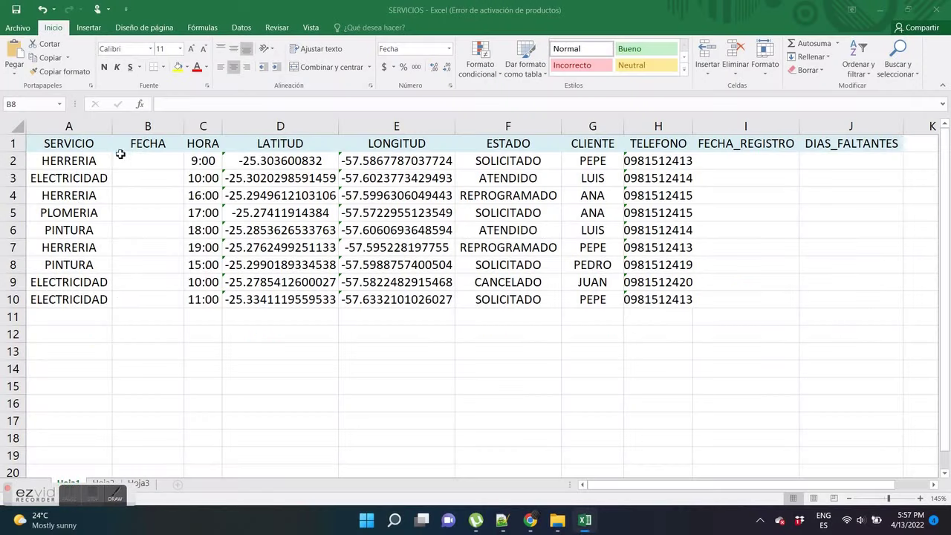
- Check the phone and FECHA cell formats, then copy the table A1:J10
{"action": "left_click", "coordinate": [89, 147]}
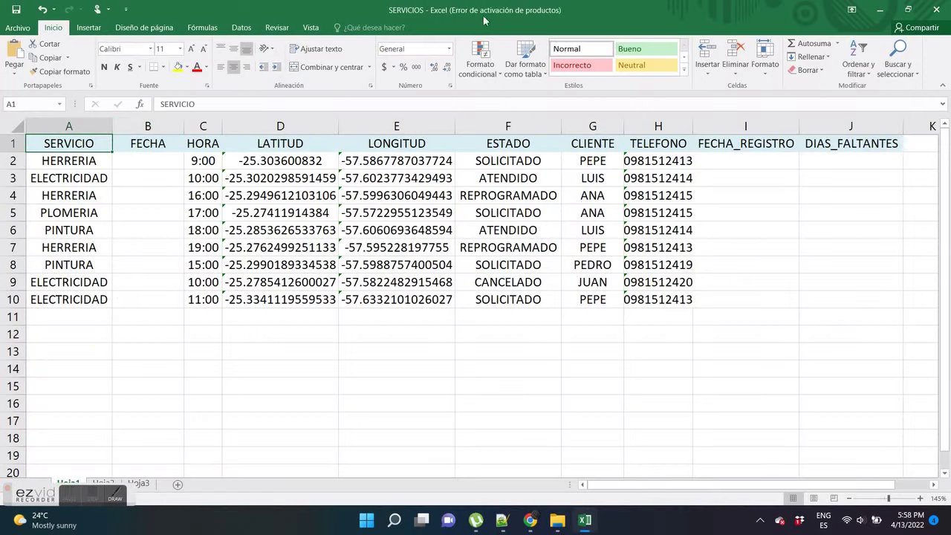
{"action": "left_click", "coordinate": [658, 304]}
{"action": "left_click", "coordinate": [141, 300]}
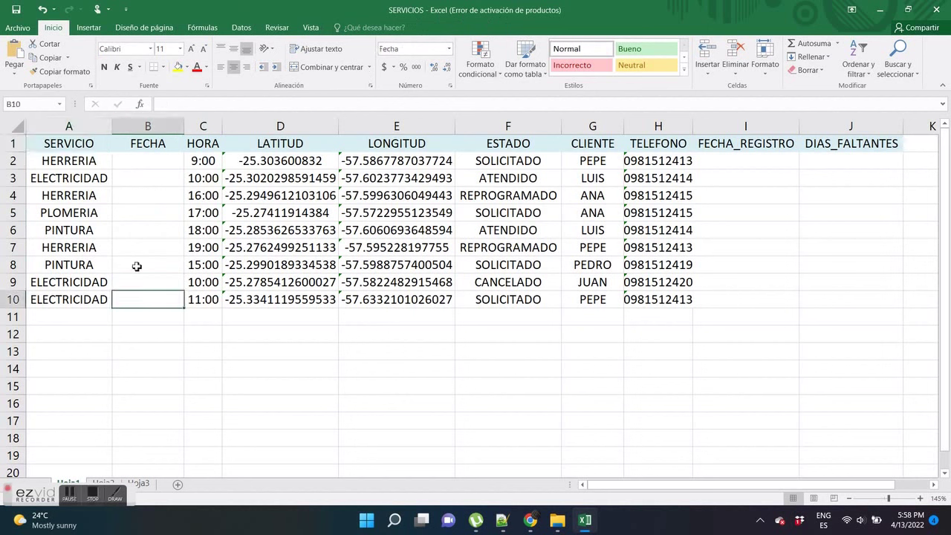
{"action": "mouse_move", "coordinate": [73, 149]}
{"action": "left_mouse_down"}
{"action": "mouse_move", "coordinate": [846, 313]}
{"action": "mouse_move", "coordinate": [845, 300]}
{"action": "left_mouse_up"}
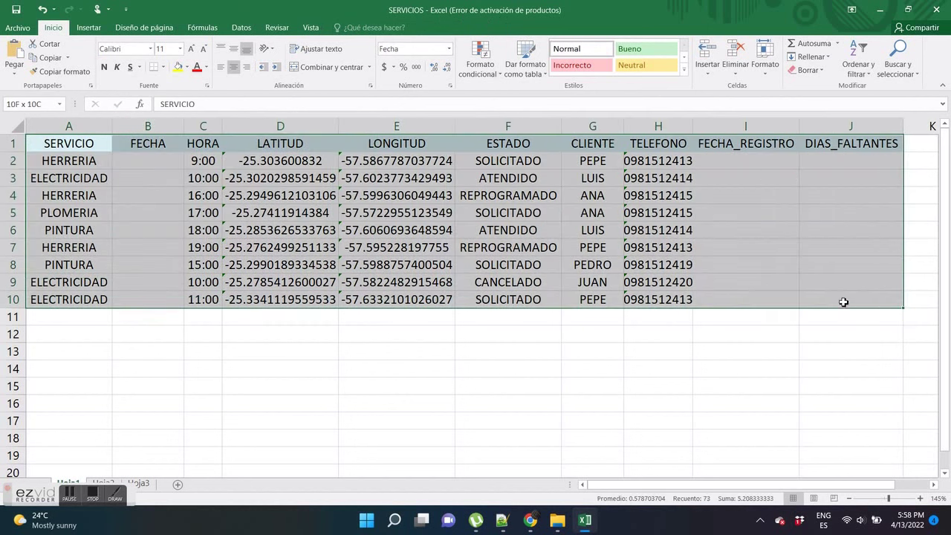
{"action": "right_click", "coordinate": [739, 157]}
{"action": "left_click", "coordinate": [765, 180]}
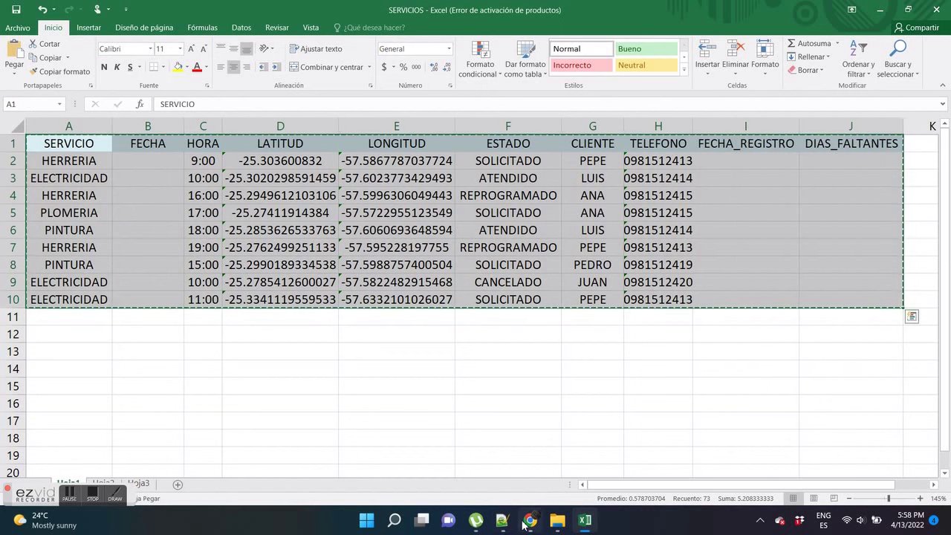
{"action": "left_click", "coordinate": [522, 518]}
- From Drive's Nuevo menu, create a blank Google Sheets spreadsheet (Hoja de cálculo en blanco)
{"action": "left_click", "coordinate": [89, 128]}
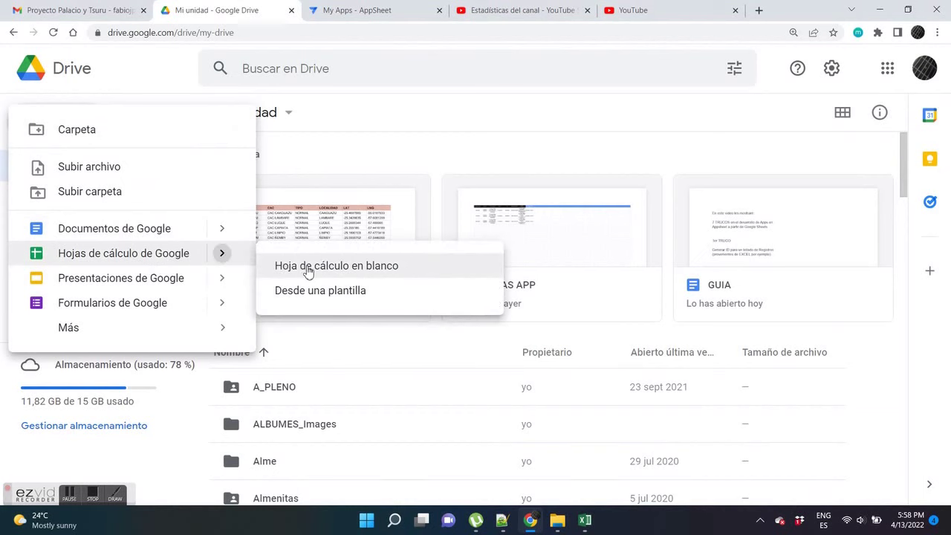
{"action": "mouse_move", "coordinate": [123, 253]}
{"action": "left_click", "coordinate": [308, 271]}
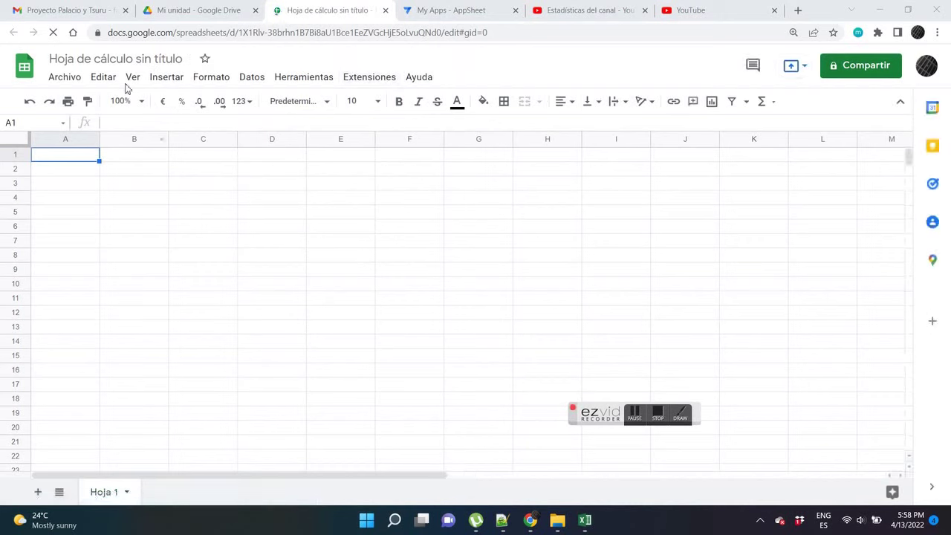
- Rename both the spreadsheet and its sheet tab to SERVICIOS
{"action": "left_click", "coordinate": [129, 61]}
{"action": "type", "text": "SERVICIOS"}
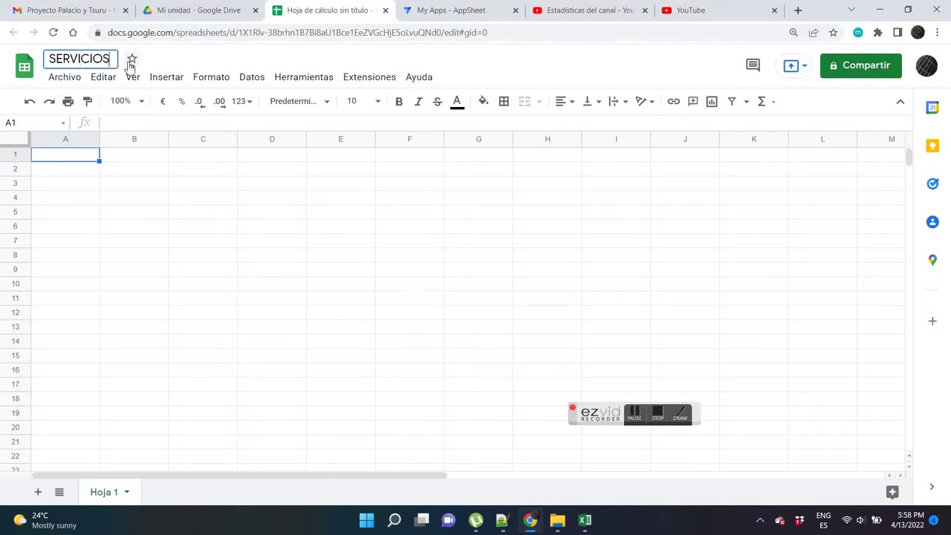
{"action": "left_click", "coordinate": [45, 341]}
{"action": "double_click", "coordinate": [100, 493]}
{"action": "type", "text": "SERVICIOS"}
{"action": "left_click", "coordinate": [212, 214]}
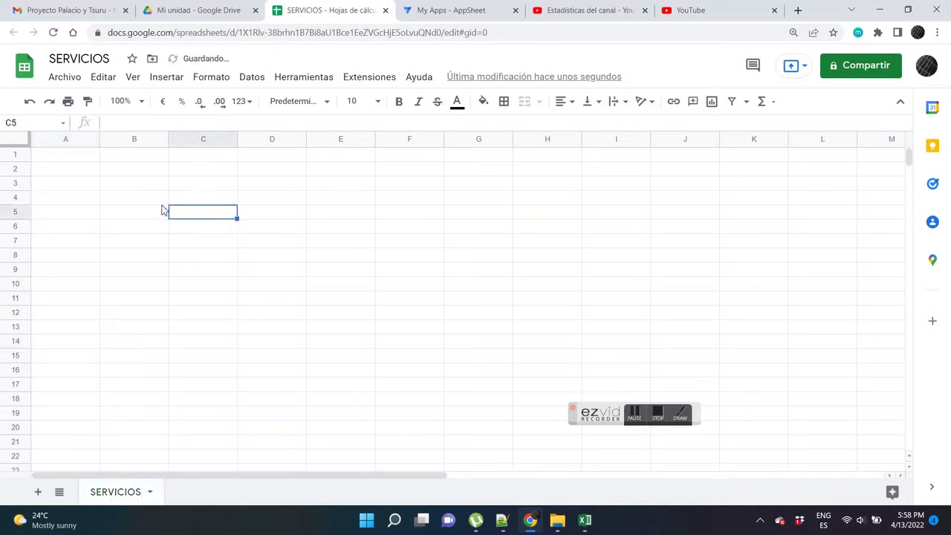
- Paste the table as values only at B1 and auto-fit columns E, F and J
{"action": "left_click", "coordinate": [133, 159]}
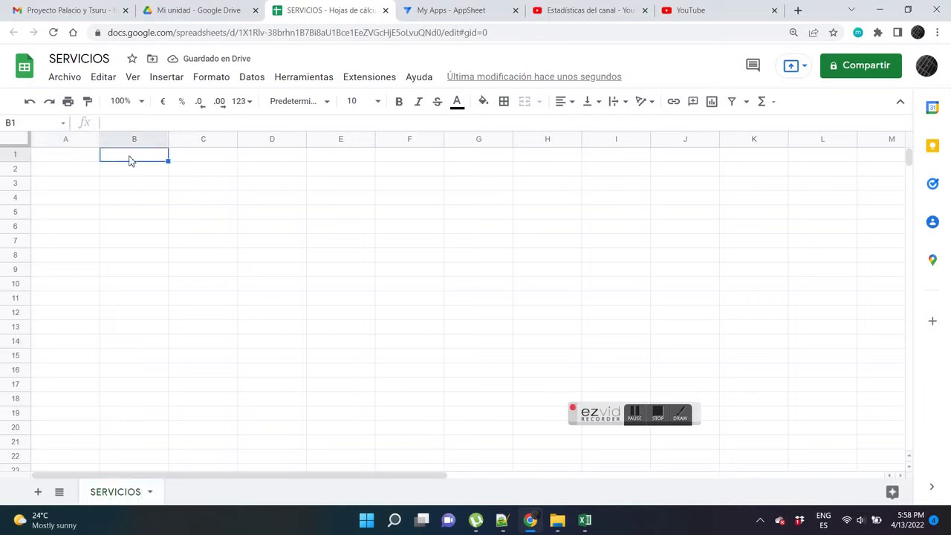
{"action": "right_click", "coordinate": [129, 159]}
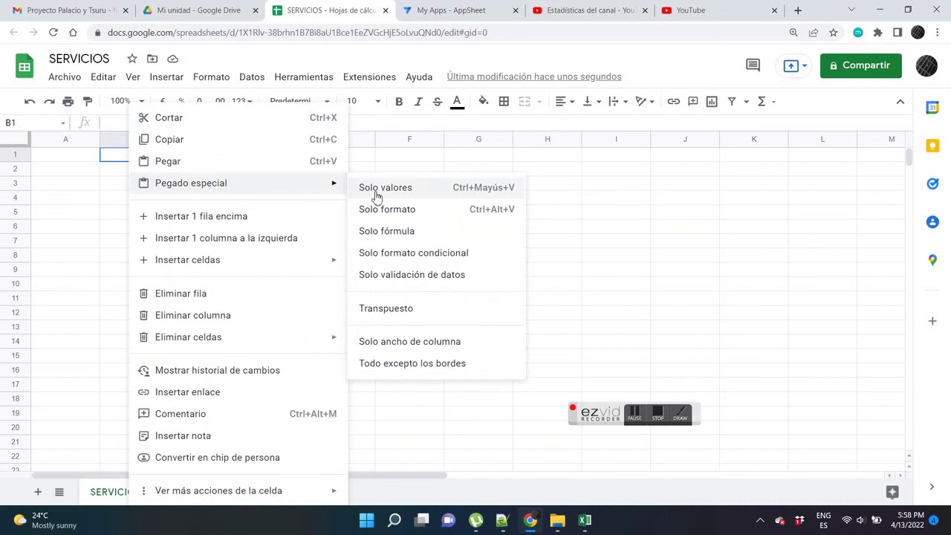
{"action": "left_click", "coordinate": [282, 162]}
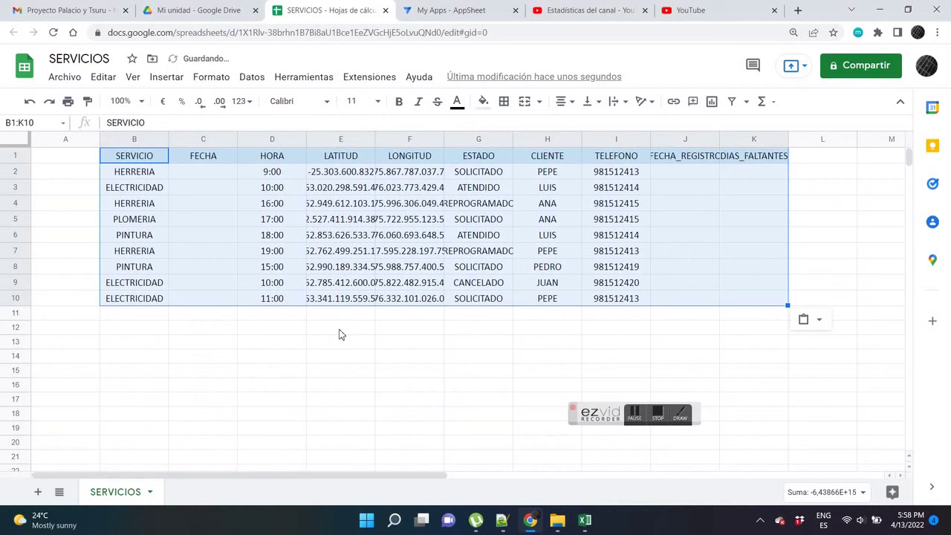
{"action": "left_click", "coordinate": [338, 333]}
{"action": "double_click", "coordinate": [374, 140]}
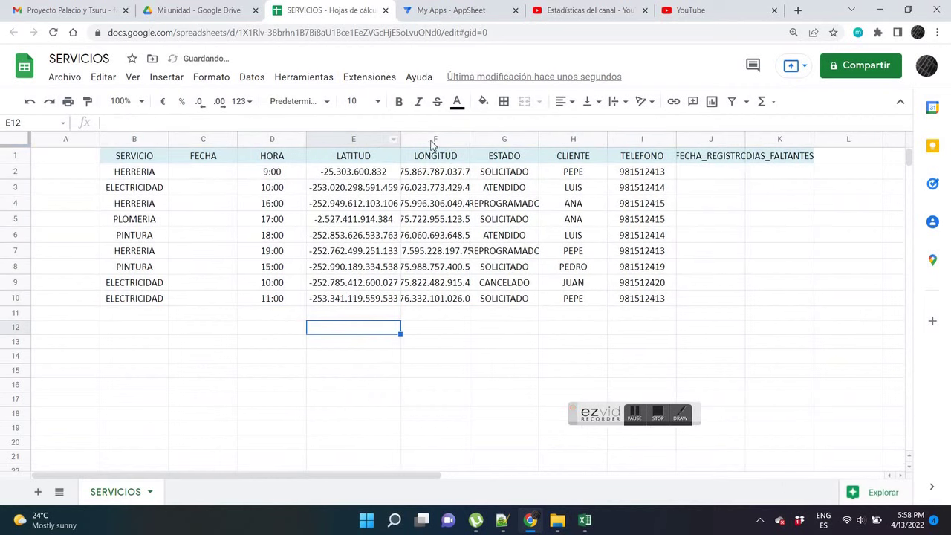
{"action": "double_click", "coordinate": [469, 139]}
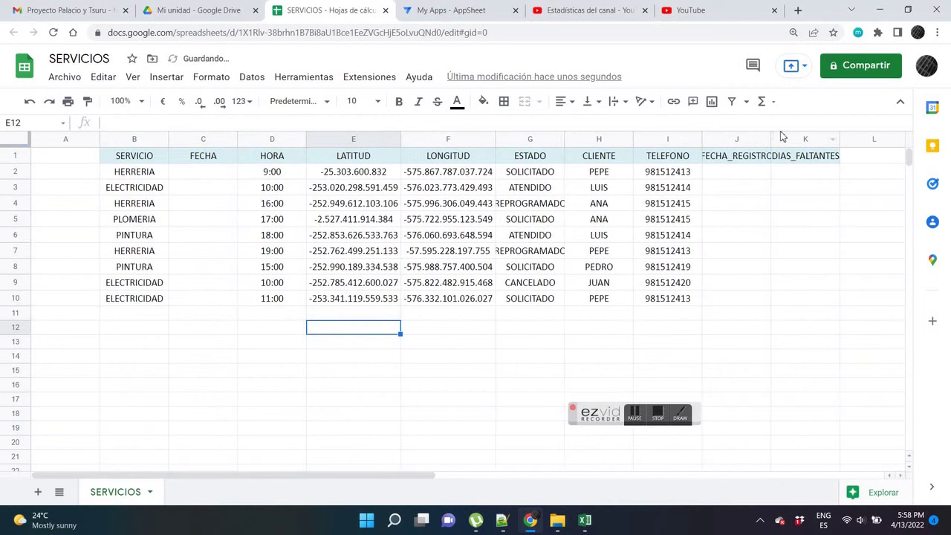
{"action": "double_click", "coordinate": [771, 139]}
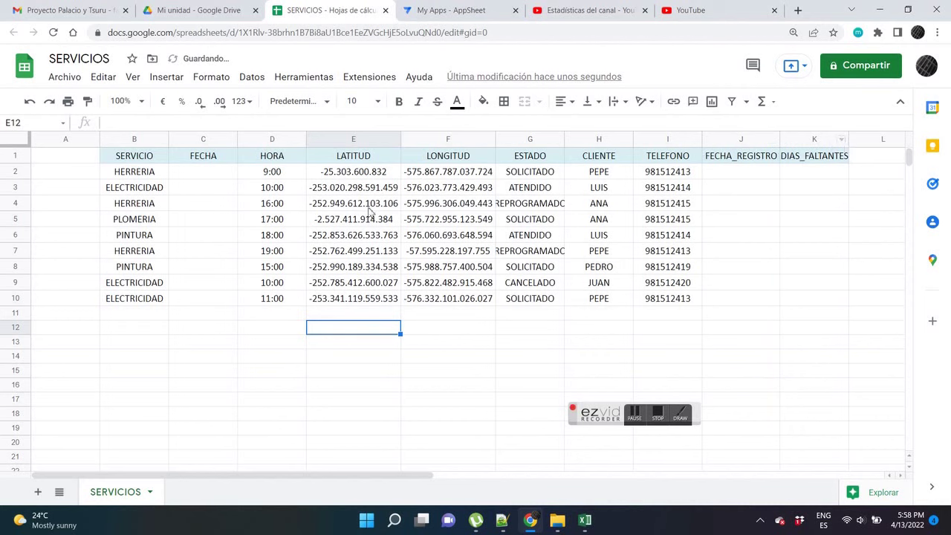
- Type ID in A1 and give it B1's header formatting via Solo formato
{"action": "left_click", "coordinate": [207, 184]}
{"action": "left_click", "coordinate": [92, 160]}
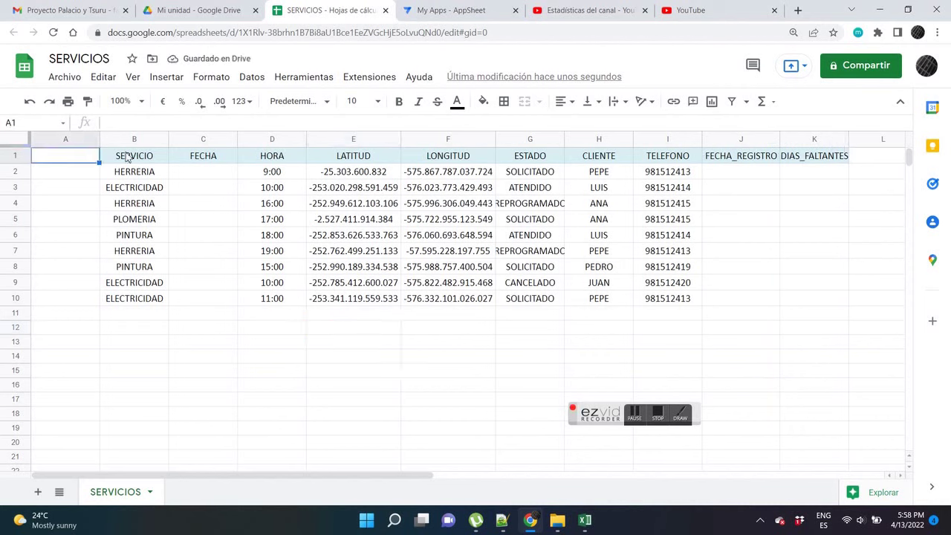
{"action": "type", "text": "ID"}
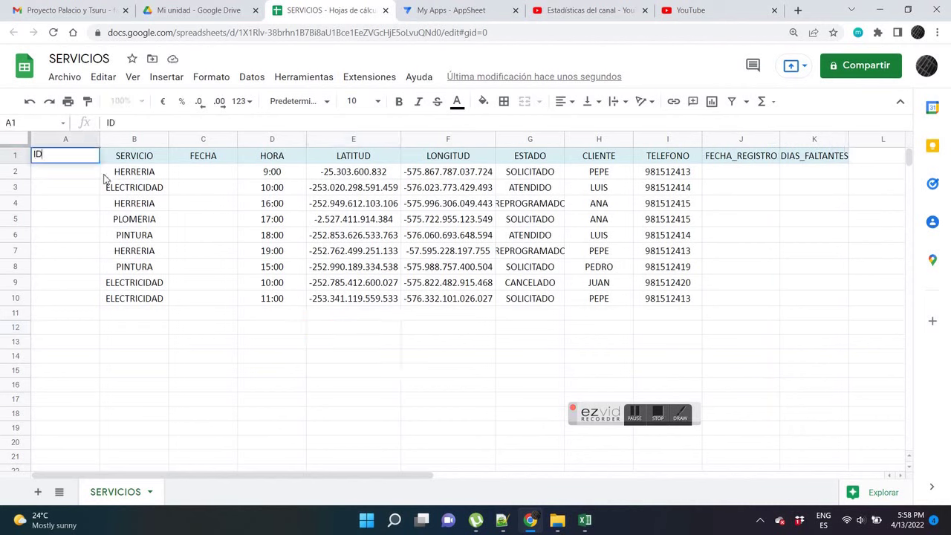
{"action": "key", "text": "Return"}
{"action": "left_click", "coordinate": [125, 159]}
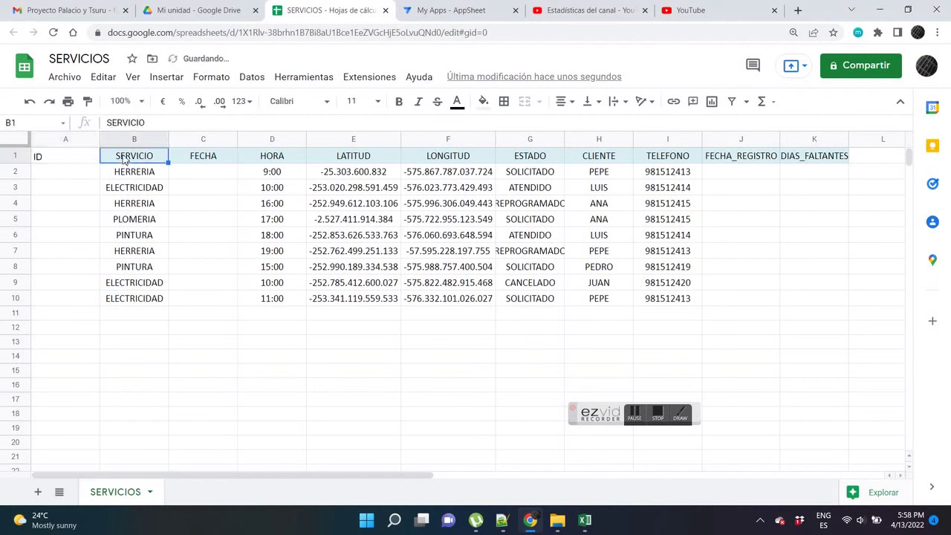
{"action": "left_click", "coordinate": [85, 157]}
{"action": "right_click", "coordinate": [85, 157]}
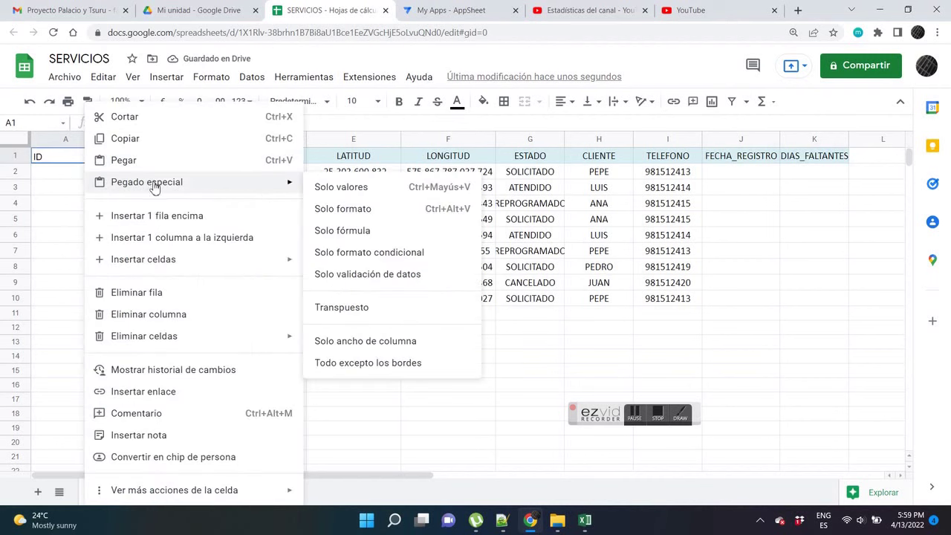
{"action": "left_click", "coordinate": [343, 208]}
{"action": "left_click", "coordinate": [80, 173]}
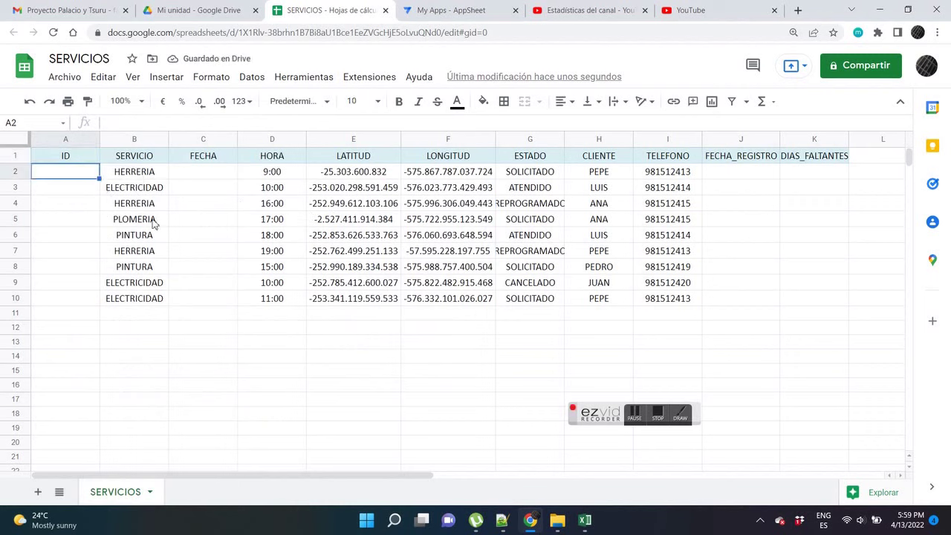
{"action": "left_click_drag", "start_coordinate": [77, 298], "coordinate": [94, 161]}
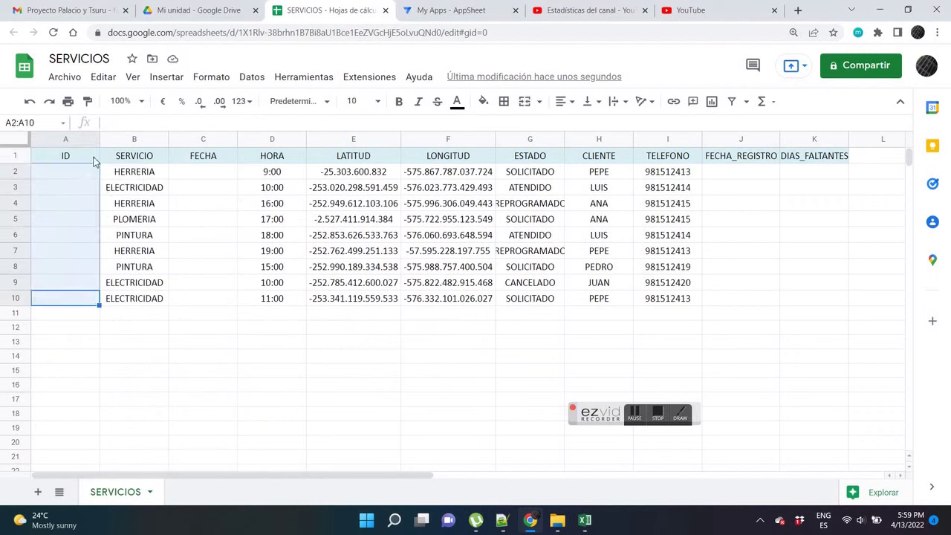
{"action": "left_click", "coordinate": [502, 519]}
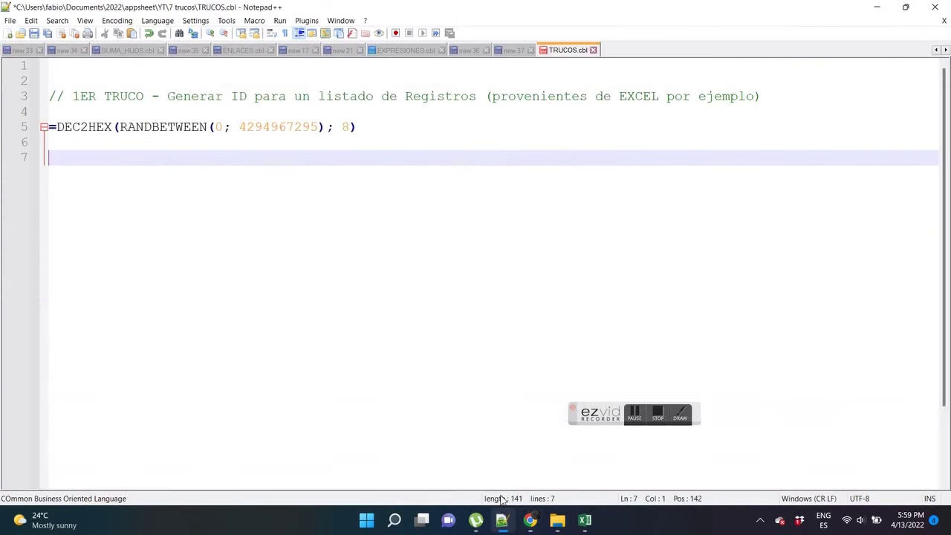
{"action": "left_click_drag", "start_coordinate": [73, 99], "coordinate": [478, 92]}
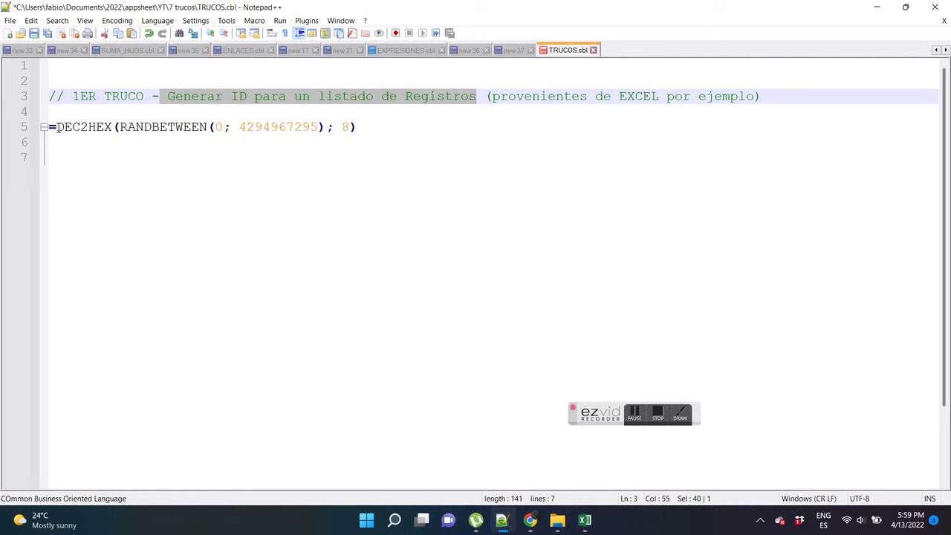
{"action": "left_click_drag", "start_coordinate": [58, 127], "coordinate": [356, 134]}
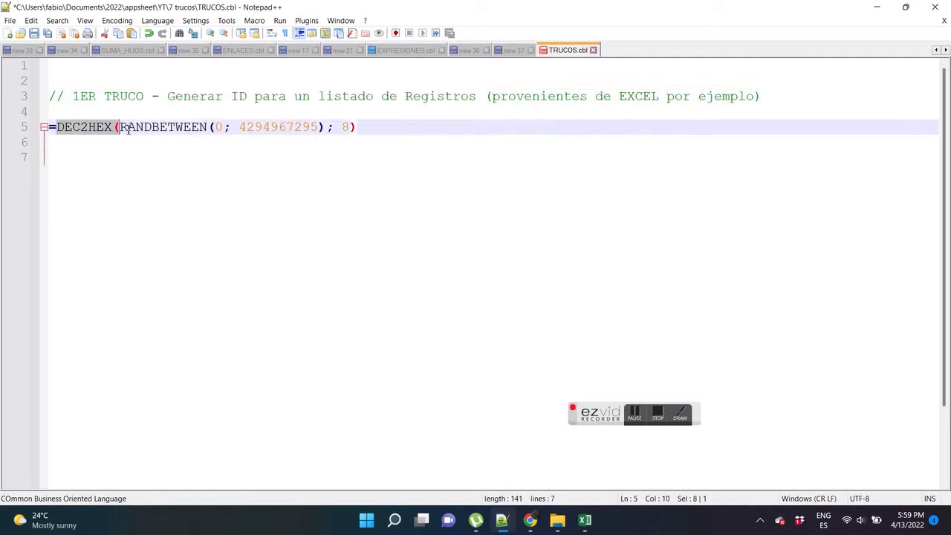
{"action": "right_click", "coordinate": [283, 131]}
{"action": "left_click", "coordinate": [305, 148]}
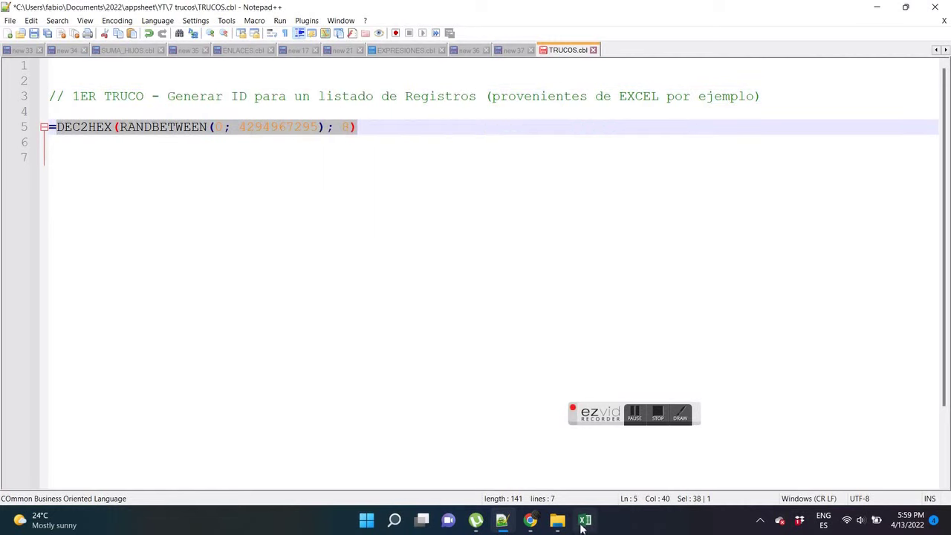
- Paste the ID formula into A2, add the leading '=', and fill it down to A10
{"action": "left_click", "coordinate": [530, 520]}
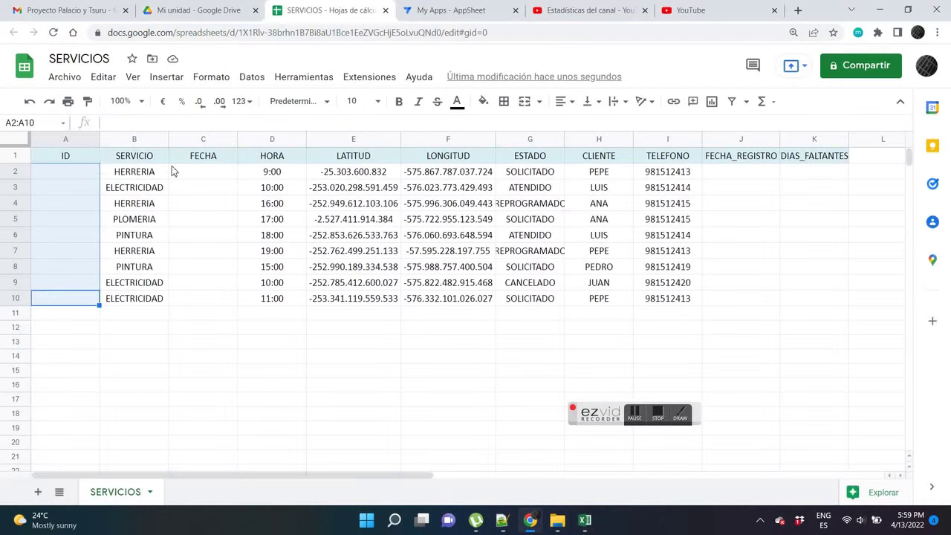
{"action": "left_click", "coordinate": [72, 173]}
{"action": "right_click", "coordinate": [72, 174]}
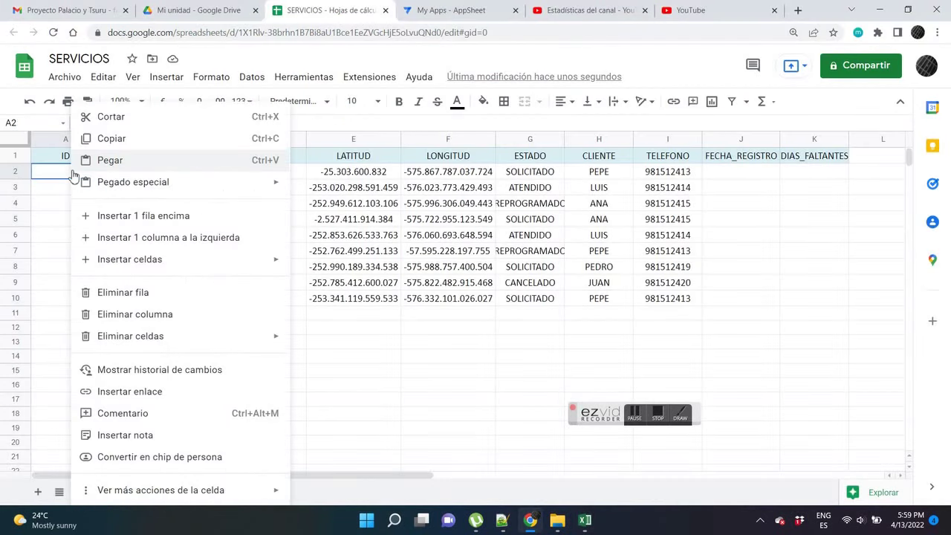
{"action": "left_click", "coordinate": [115, 157]}
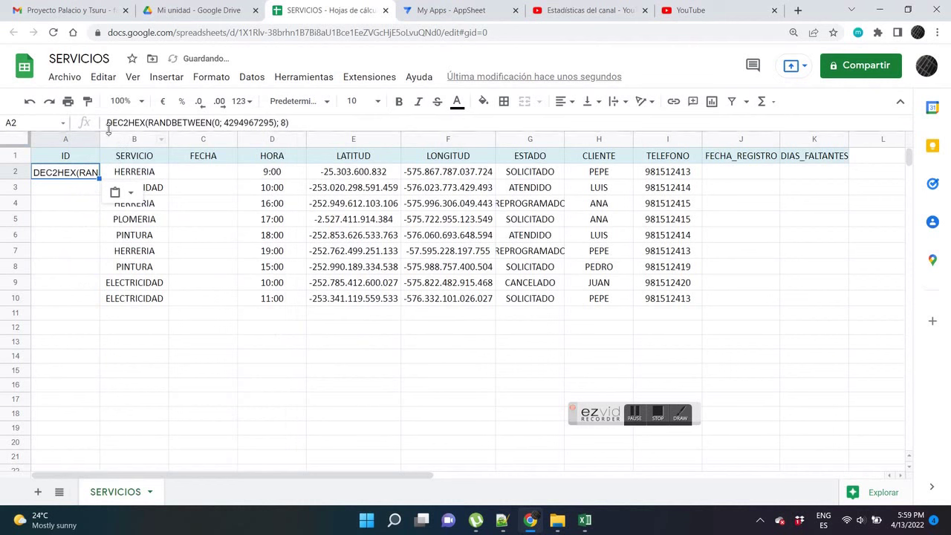
{"action": "left_click", "coordinate": [107, 123]}
{"action": "type", "text": "="}
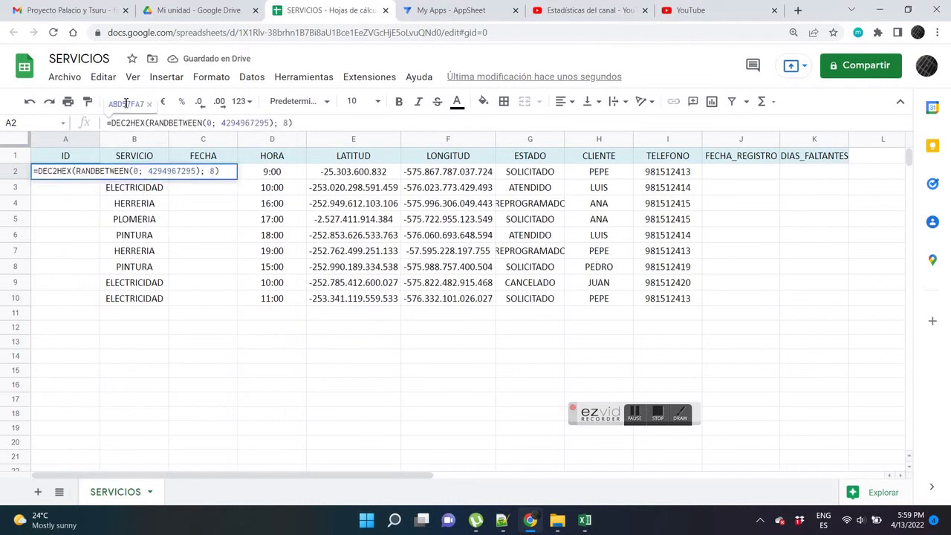
{"action": "key", "text": "Return"}
{"action": "left_click", "coordinate": [95, 177]}
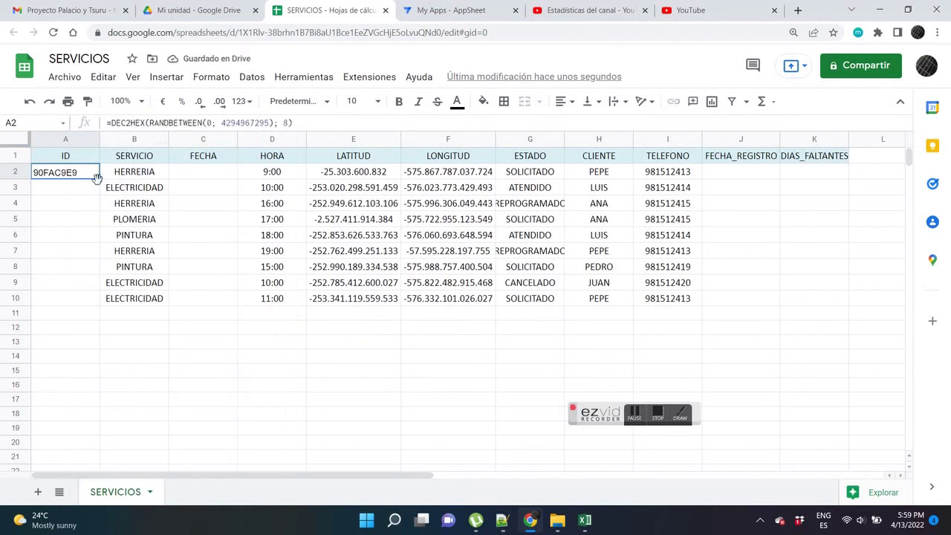
{"action": "left_click_drag", "start_coordinate": [100, 179], "coordinate": [100, 300]}
- Copy A2:A10 and paste it back as values only (Solo valores)
{"action": "left_click", "coordinate": [78, 191]}
{"action": "left_click_drag", "start_coordinate": [81, 172], "coordinate": [84, 303]}
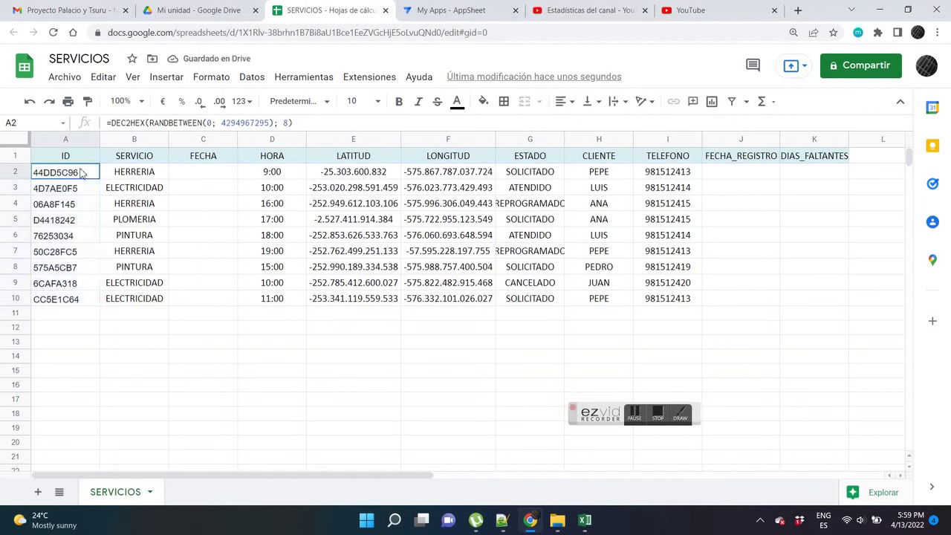
{"action": "right_click", "coordinate": [83, 303]}
{"action": "left_click", "coordinate": [96, 179]}
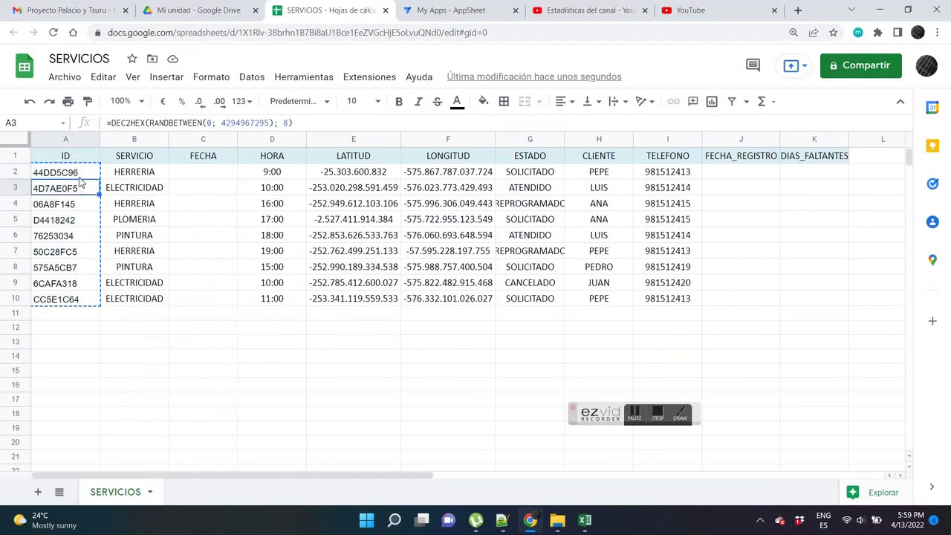
{"action": "left_click_drag", "start_coordinate": [82, 177], "coordinate": [81, 300]}
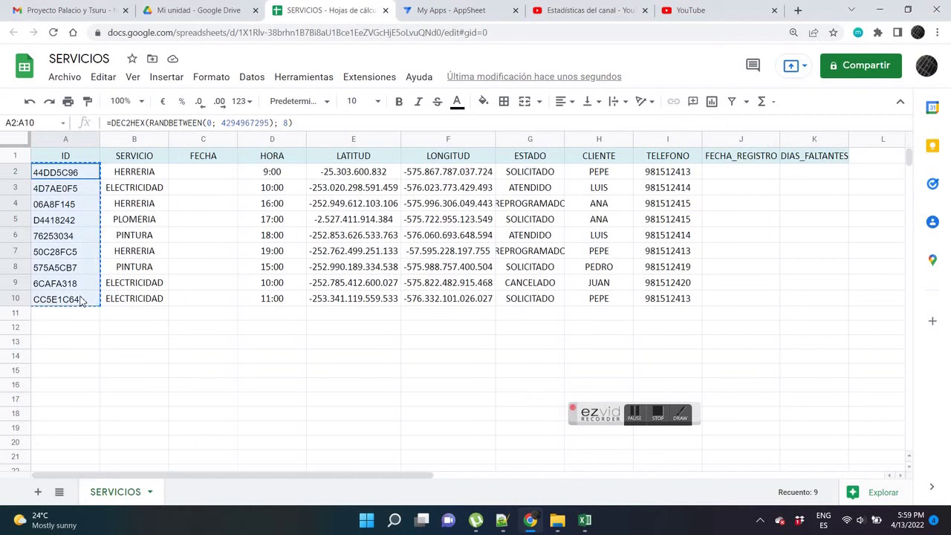
{"action": "right_click", "coordinate": [82, 300]}
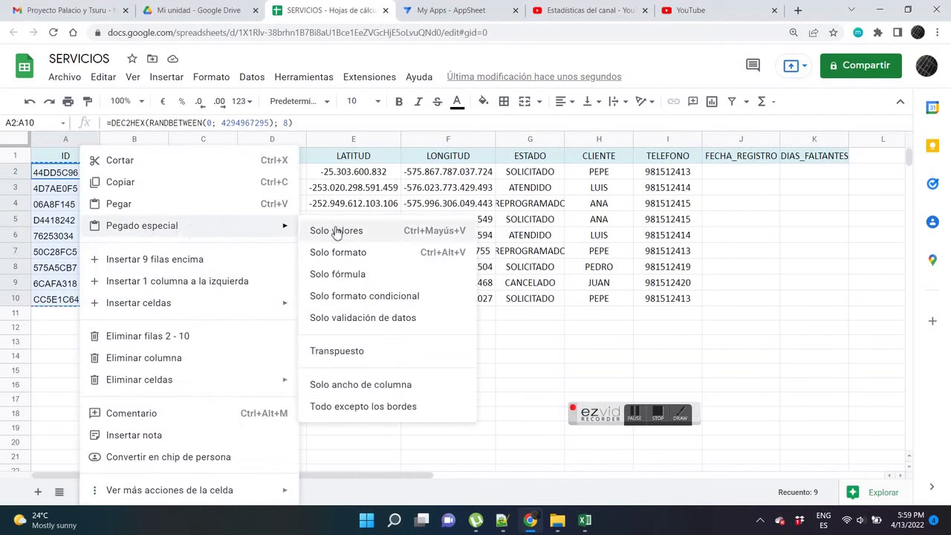
{"action": "left_click", "coordinate": [347, 233]}
- Check that each ID cell from A10 up to A2 now holds a fixed value
{"action": "left_click", "coordinate": [74, 341]}
{"action": "left_click", "coordinate": [79, 281]}
{"action": "left_click", "coordinate": [78, 266]}
{"action": "left_click", "coordinate": [78, 251]}
{"action": "left_click", "coordinate": [77, 219]}
{"action": "left_click", "coordinate": [78, 204]}
{"action": "left_click", "coordinate": [78, 188]}
{"action": "left_click", "coordinate": [78, 173]}
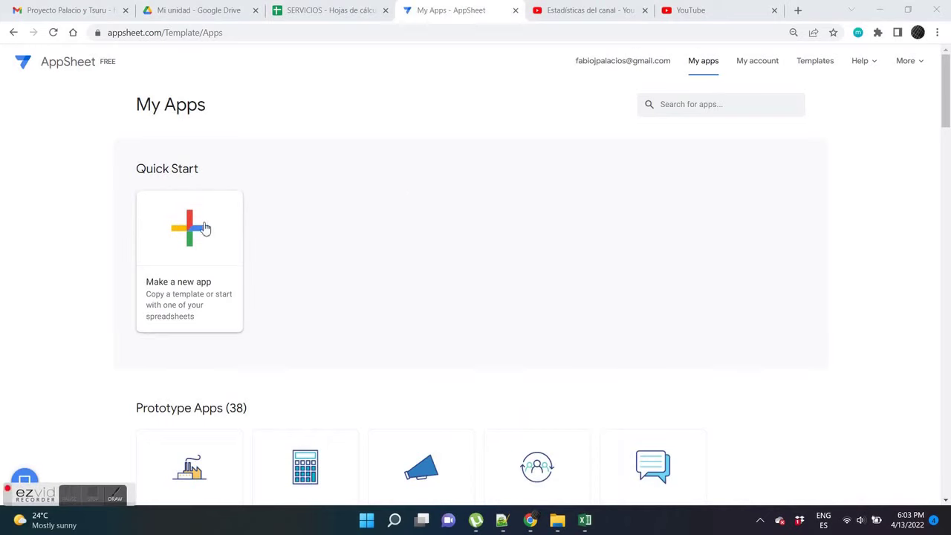
- Start a new app from your own data named SERVICIOS, category Inspections & Surveys
{"action": "left_click", "coordinate": [194, 222]}
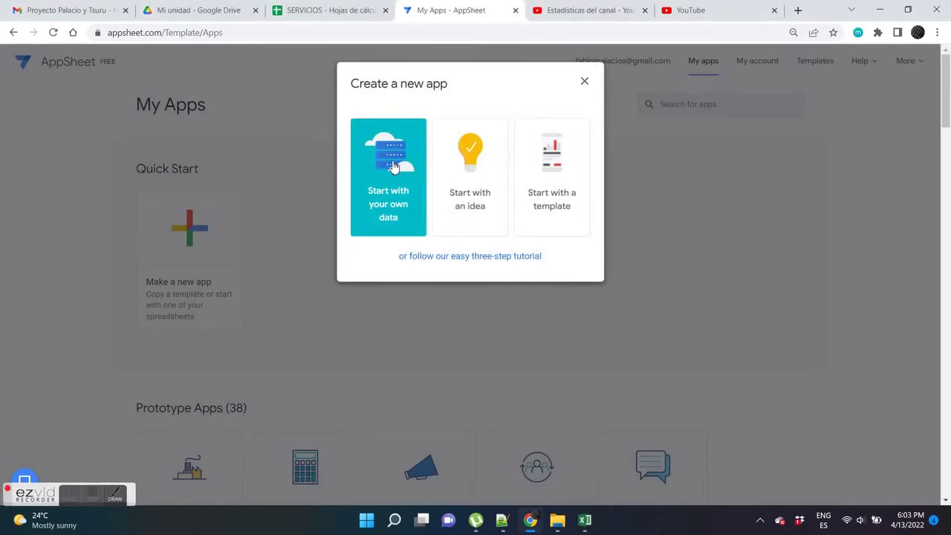
{"action": "left_click", "coordinate": [394, 166]}
{"action": "type", "text": "SER"}
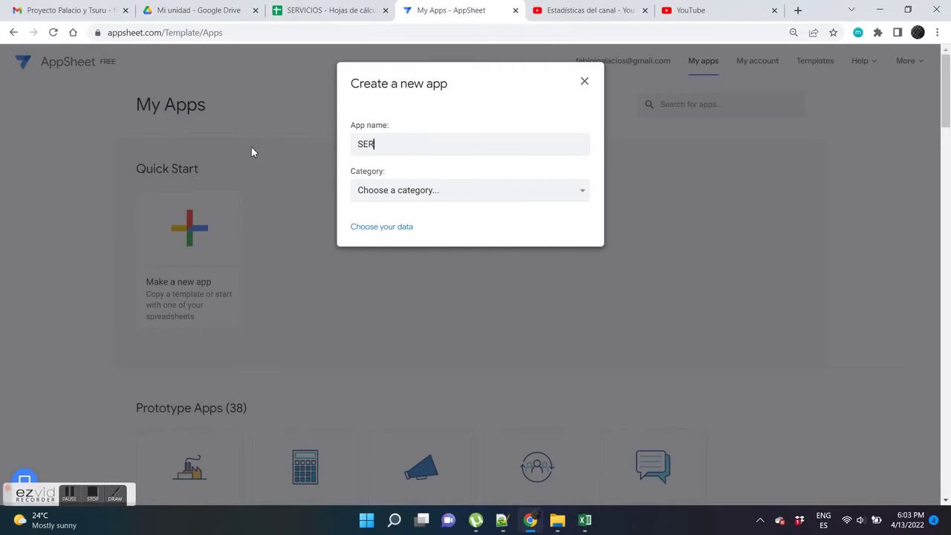
{"action": "type", "text": "VICIOS"}
{"action": "left_click", "coordinate": [375, 192]}
{"action": "left_click", "coordinate": [391, 227]}
{"action": "left_click", "coordinate": [377, 228]}
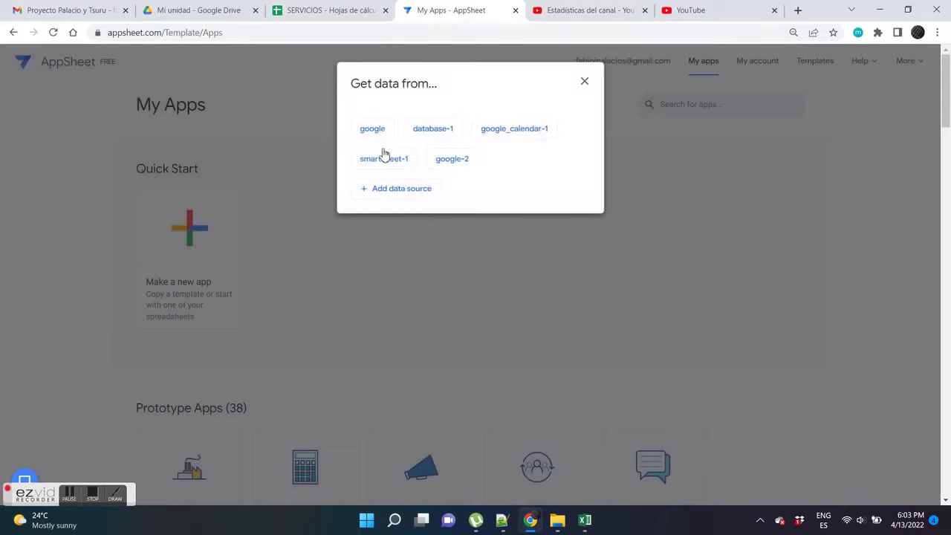
- Choose the SERVICIOS Google Drive spreadsheet as the app's data source
{"action": "left_click", "coordinate": [376, 134]}
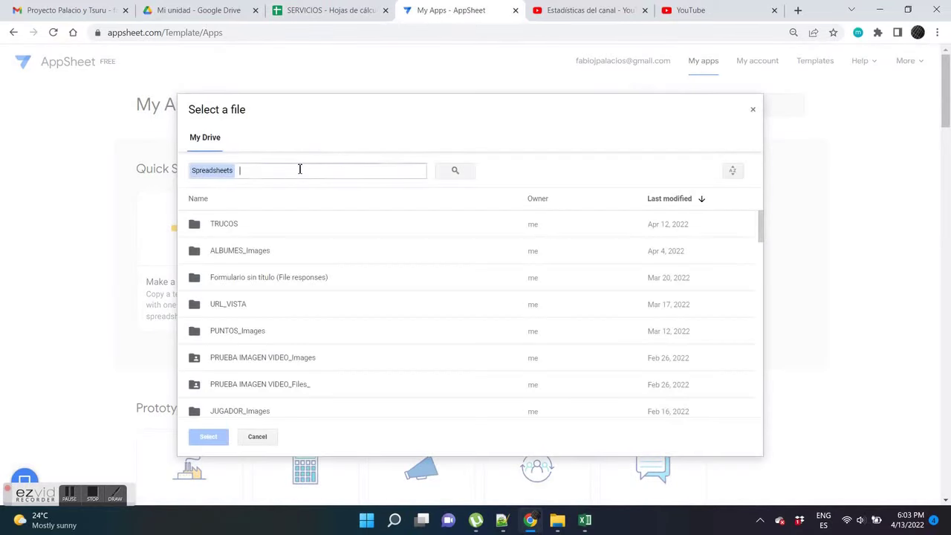
{"action": "type", "text": "SERV"}
{"action": "left_click", "coordinate": [453, 174]}
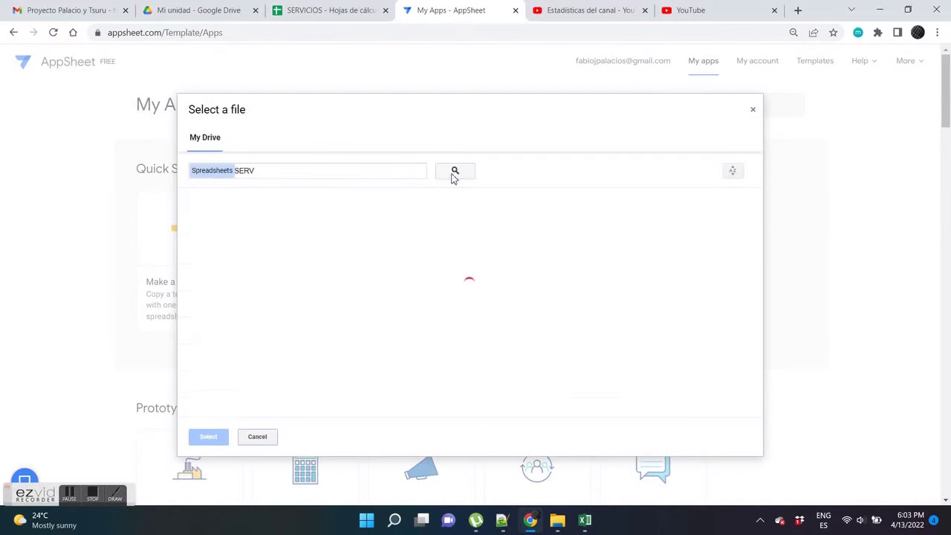
{"action": "type", "text": "ICIOS"}
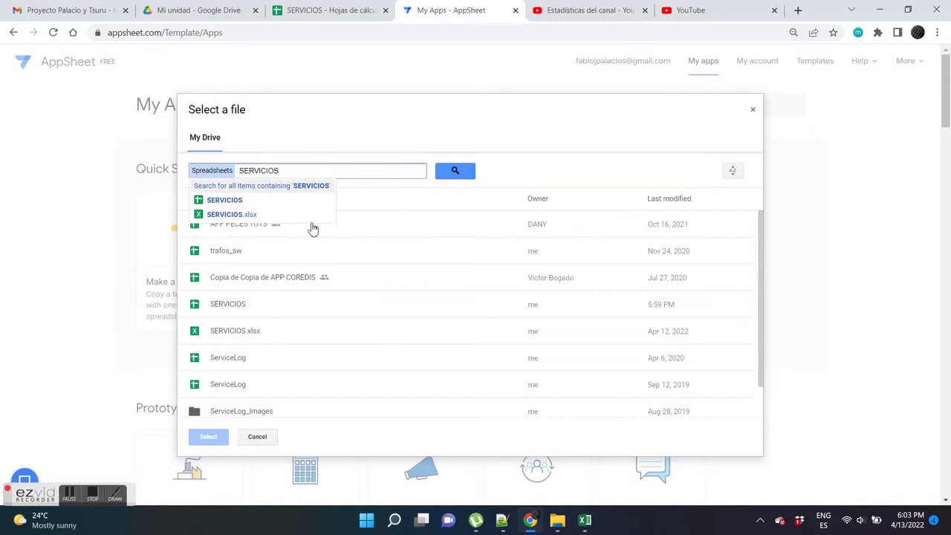
{"action": "left_click", "coordinate": [246, 307]}
{"action": "left_click", "coordinate": [218, 435]}
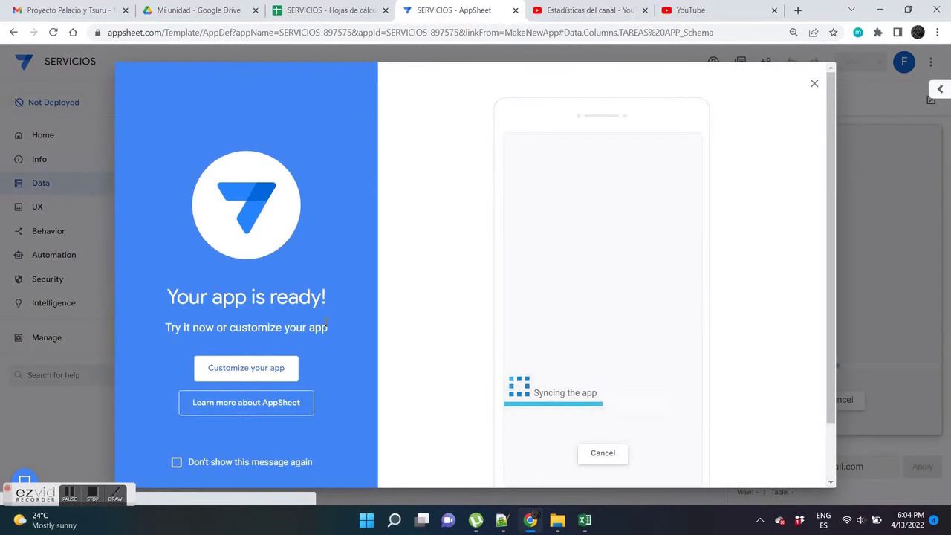
- Review the ID column's auto compute settings in the SERVICIOS table's columns
{"action": "left_click", "coordinate": [815, 85]}
{"action": "left_click", "coordinate": [201, 225]}
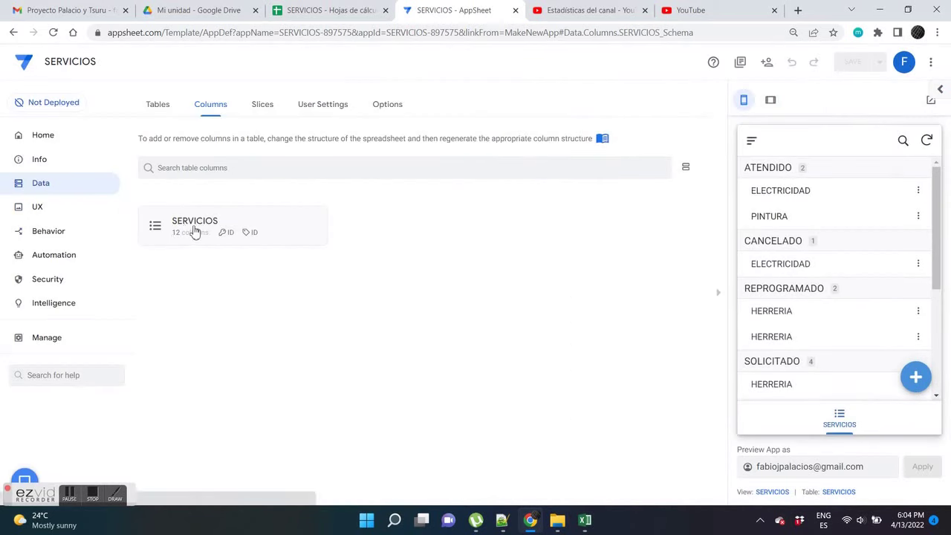
{"action": "left_click", "coordinate": [167, 241]}
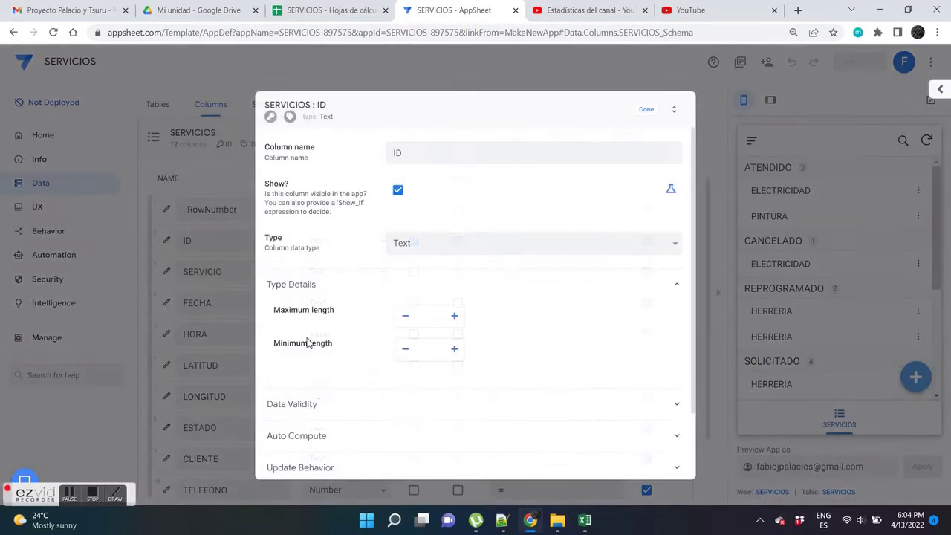
{"action": "scroll", "coordinate": [318, 392], "scroll_direction": "down", "scroll_amount": 2}
{"action": "left_click", "coordinate": [345, 380]}
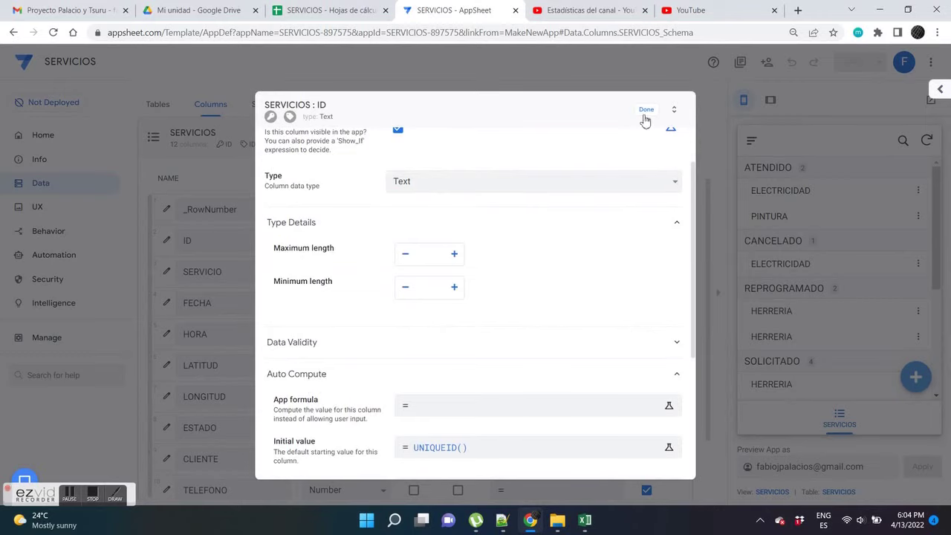
{"action": "left_click", "coordinate": [646, 112]}
- Change the FECHA column's type from Text to Date
{"action": "left_click", "coordinate": [387, 309]}
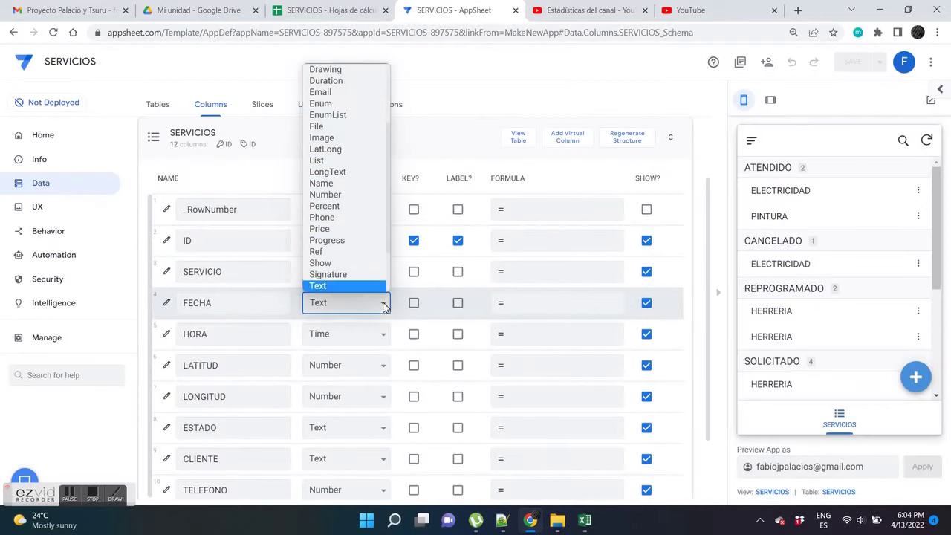
{"action": "scroll", "coordinate": [344, 158], "scroll_direction": "up", "scroll_amount": 2}
{"action": "left_click", "coordinate": [344, 153]}
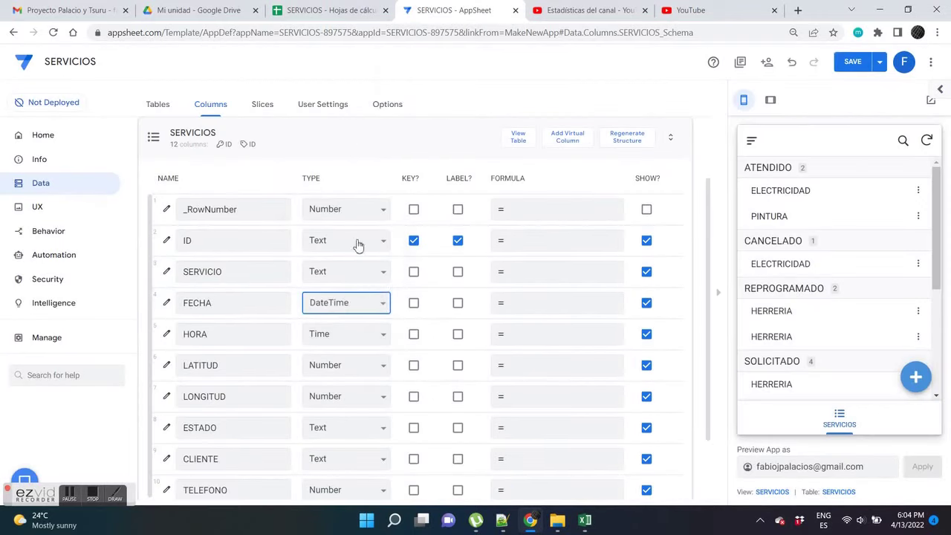
{"action": "left_click", "coordinate": [384, 302]}
{"action": "left_click", "coordinate": [327, 137]}
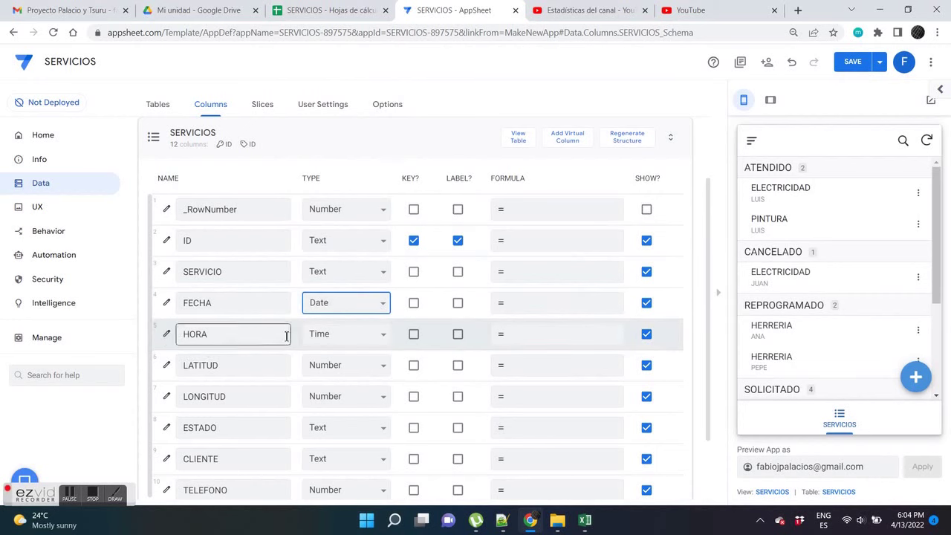
{"action": "scroll", "coordinate": [223, 411], "scroll_direction": "down", "scroll_amount": 1}
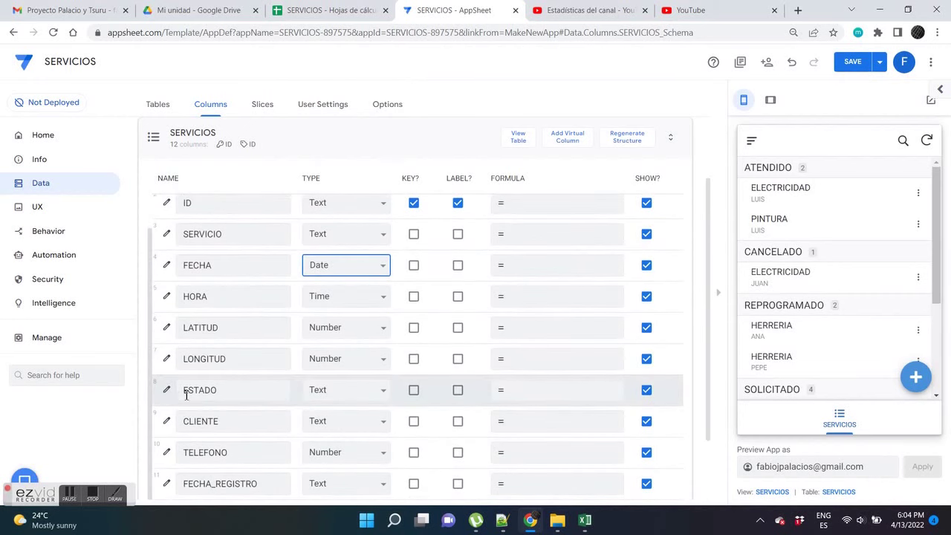
{"action": "scroll", "coordinate": [187, 395], "scroll_direction": "down", "scroll_amount": 2}
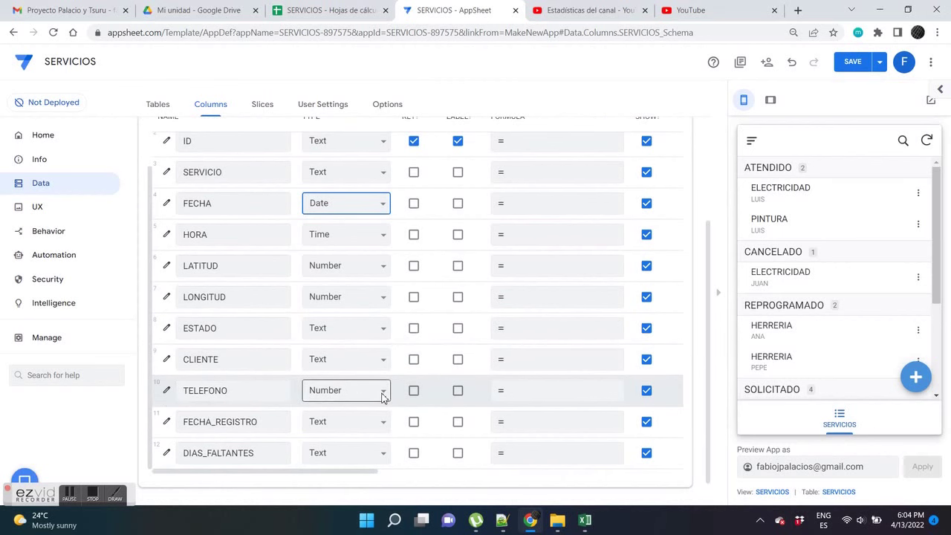
- Review the phone numbers in the SERVICIOS spreadsheet's TELEFONO column
{"action": "left_click", "coordinate": [327, 11]}
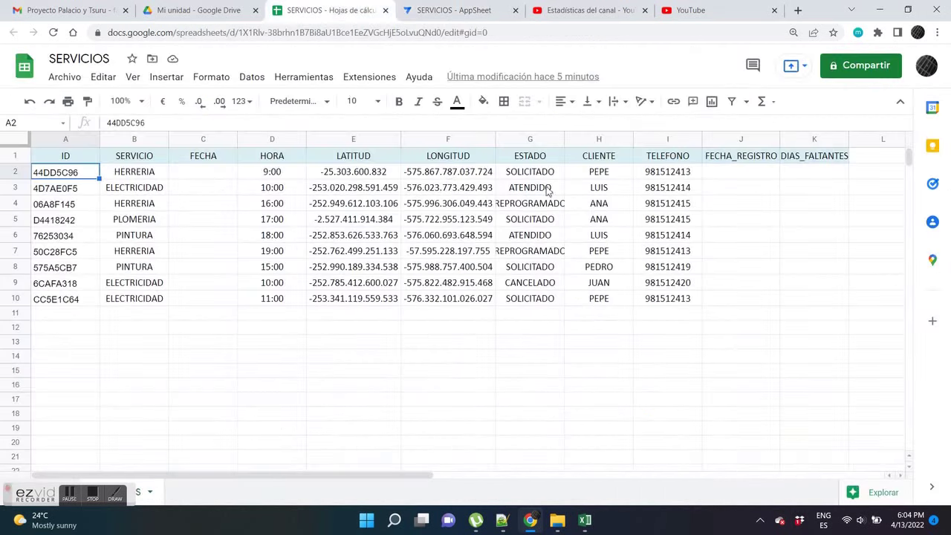
{"action": "left_click", "coordinate": [671, 173]}
{"action": "left_click", "coordinate": [668, 202]}
{"action": "left_click", "coordinate": [668, 283]}
{"action": "left_click", "coordinate": [654, 301]}
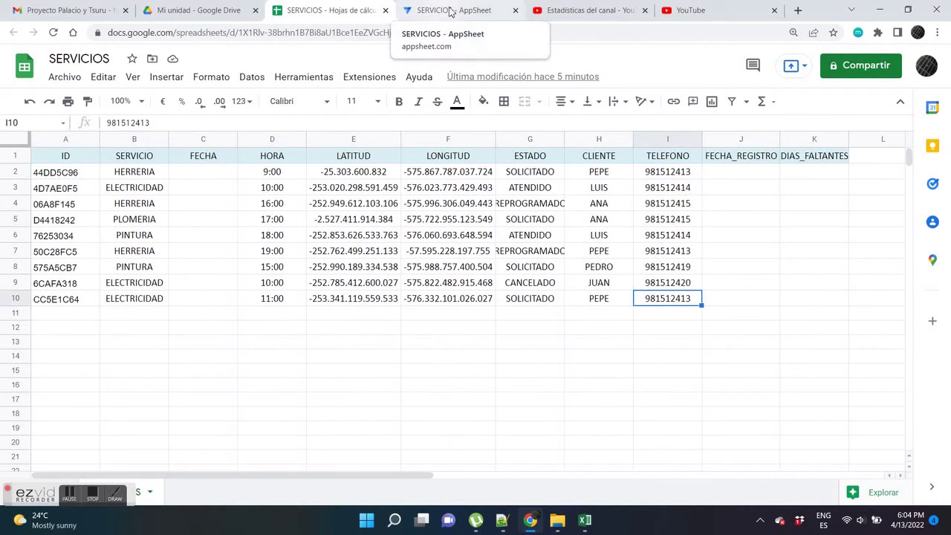
{"action": "left_click", "coordinate": [450, 11]}
- Type TELEFONO as Phone, FECHA_REGISTRO as Date and DIAS_FALTANTES as Number, and save
{"action": "left_click", "coordinate": [379, 395]}
{"action": "scroll", "coordinate": [353, 304], "scroll_direction": "down", "scroll_amount": 3}
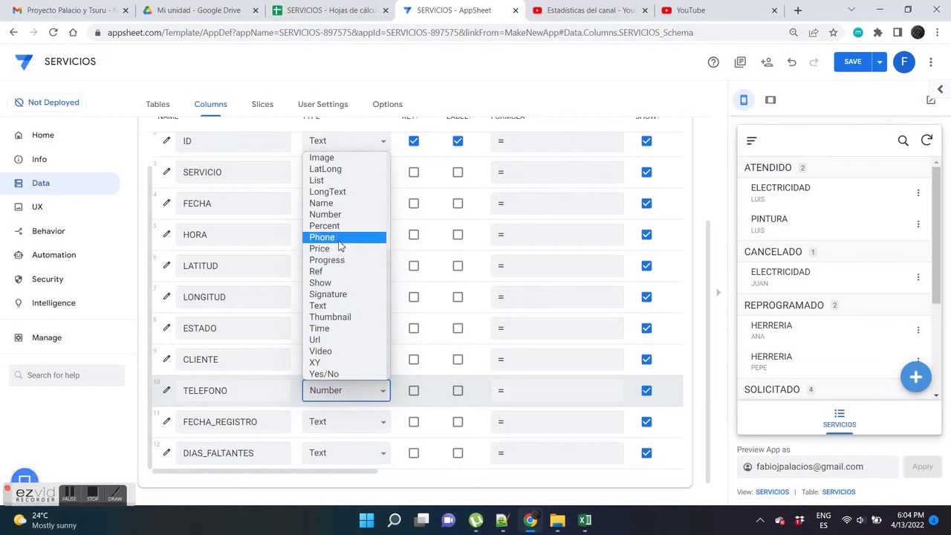
{"action": "left_click", "coordinate": [339, 240]}
{"action": "left_click", "coordinate": [379, 422]}
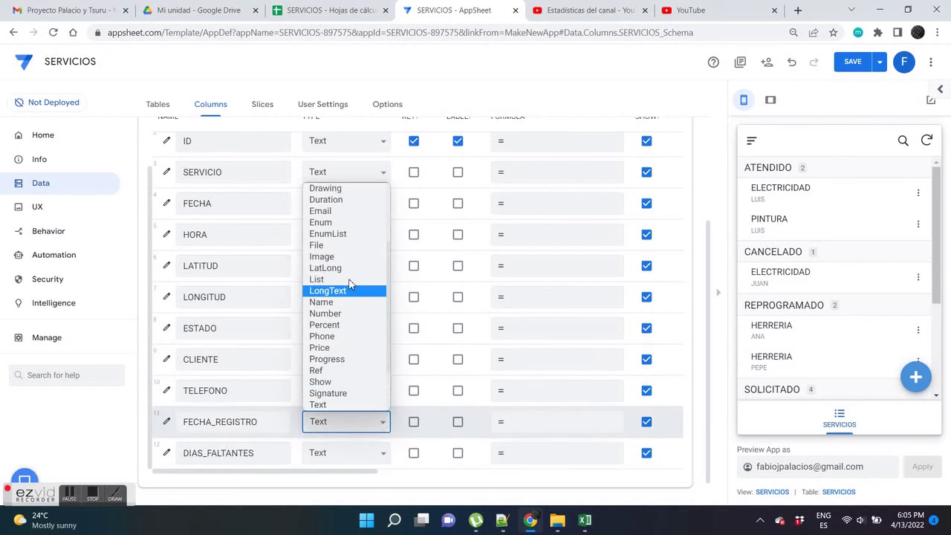
{"action": "scroll", "coordinate": [339, 204], "scroll_direction": "up", "scroll_amount": 2}
{"action": "left_click", "coordinate": [342, 257]}
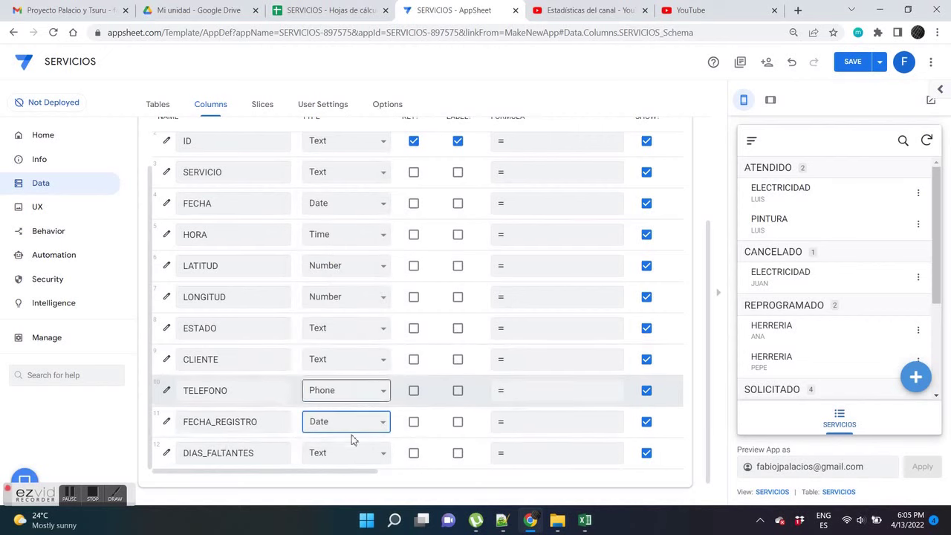
{"action": "left_click", "coordinate": [380, 454]}
{"action": "left_click", "coordinate": [350, 344]}
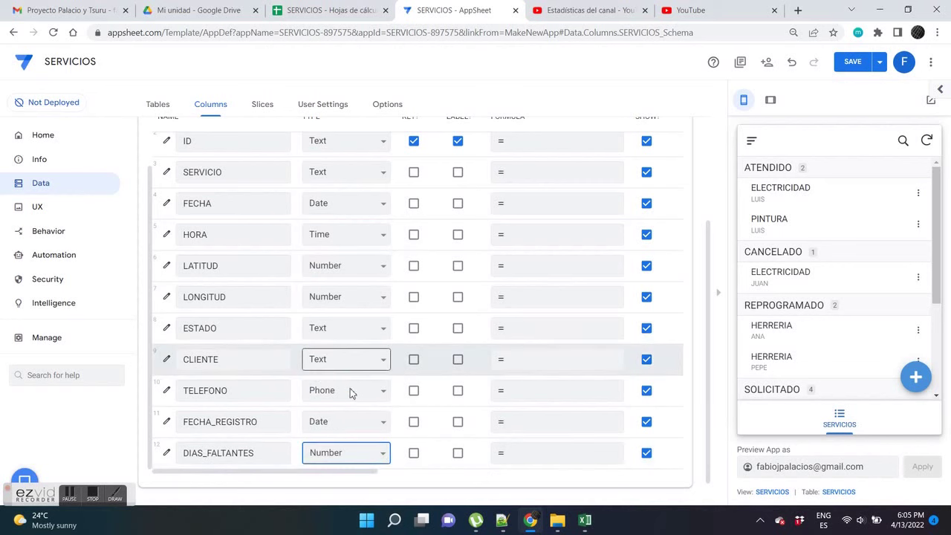
{"action": "scroll", "coordinate": [349, 393], "scroll_direction": "up", "scroll_amount": 1}
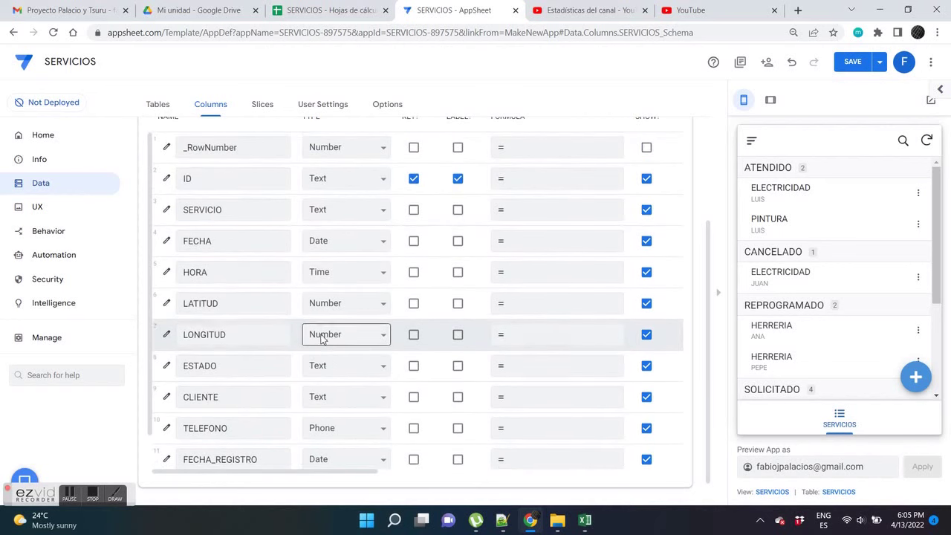
{"action": "left_click", "coordinate": [839, 65]}
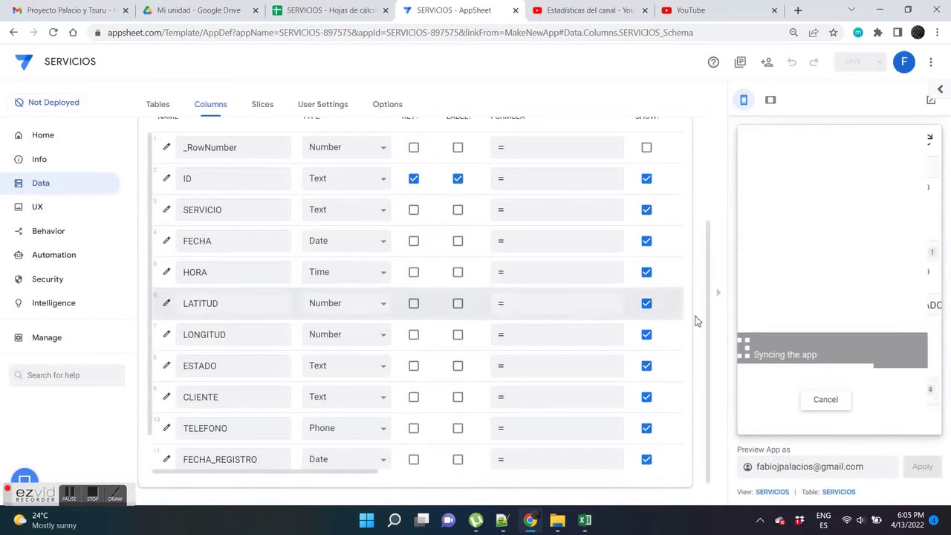
{"action": "left_click", "coordinate": [823, 195]}
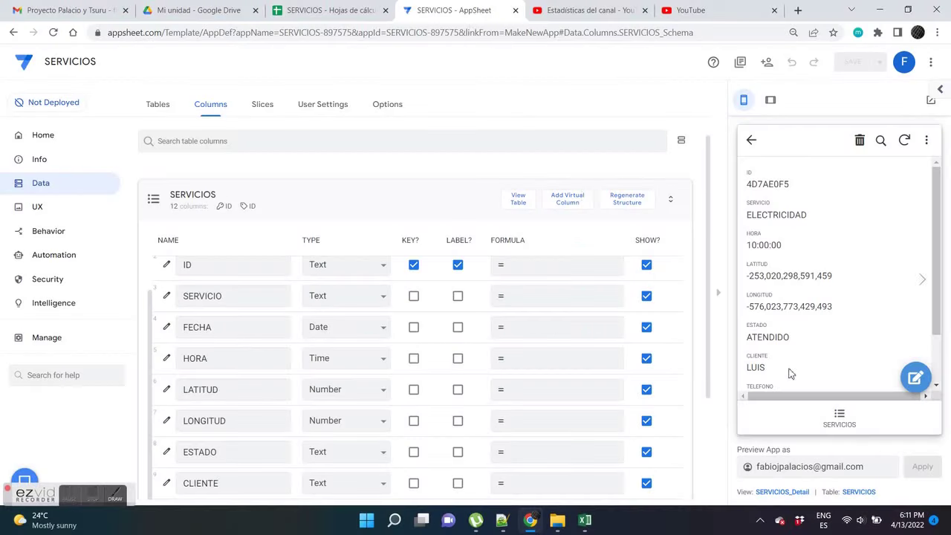
- Add a virtual column UBICACION with formula CONCATENATE([LATITUD], ",", [LONGITUD])
{"action": "scroll", "coordinate": [459, 223], "scroll_direction": "down", "scroll_amount": 5}
{"action": "scroll", "coordinate": [458, 215], "scroll_direction": "up", "scroll_amount": 6}
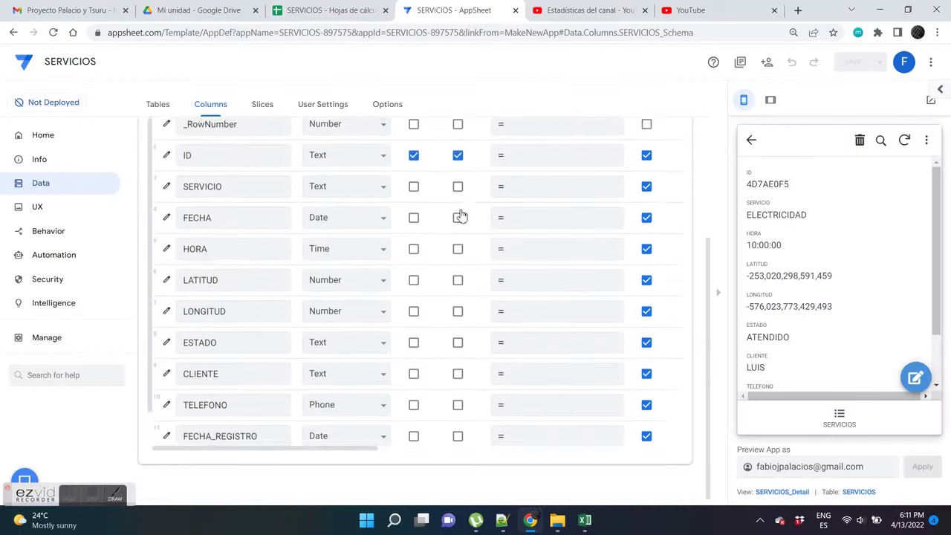
{"action": "left_click", "coordinate": [578, 226]}
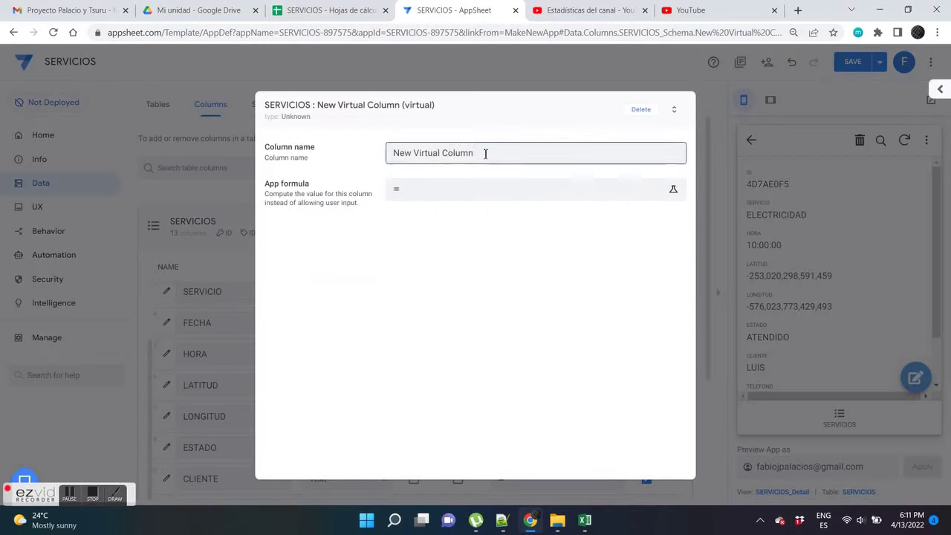
{"action": "type", "text": "UBICACION"}
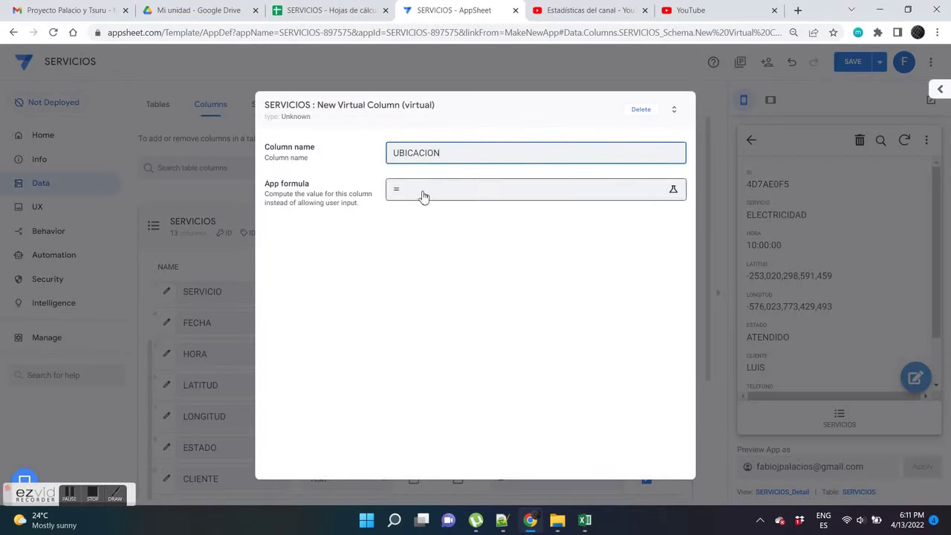
{"action": "left_click", "coordinate": [421, 192]}
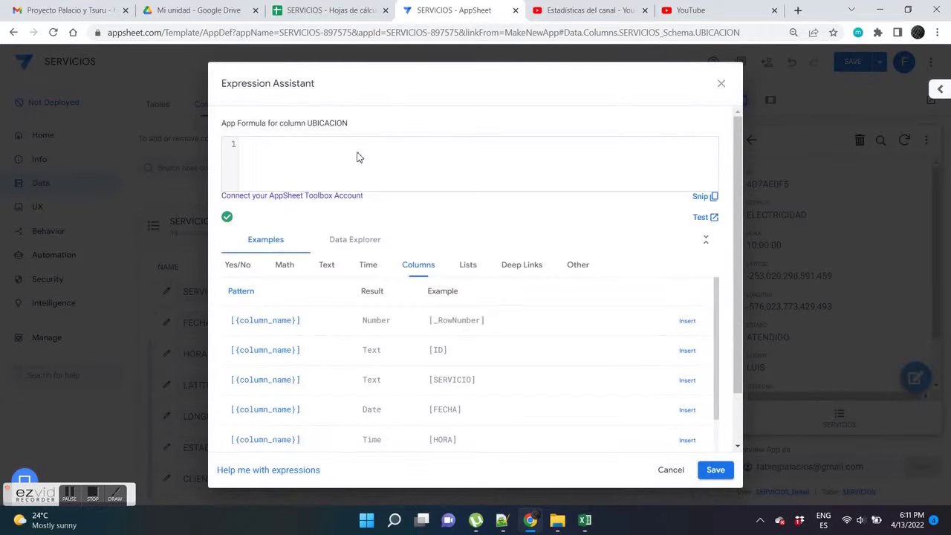
{"action": "type", "text": "CON"}
{"action": "left_click", "coordinate": [357, 157]}
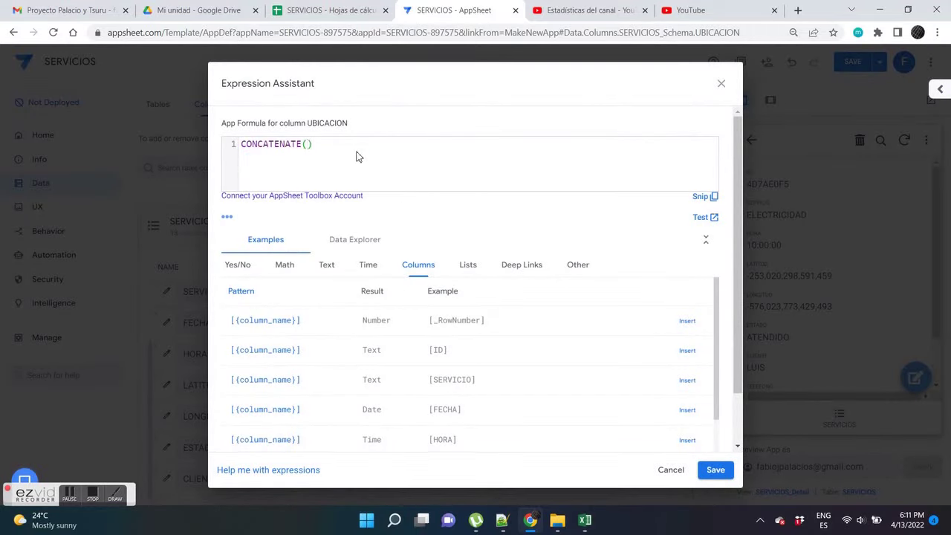
{"action": "scroll", "coordinate": [715, 375], "scroll_direction": "down", "scroll_amount": 1}
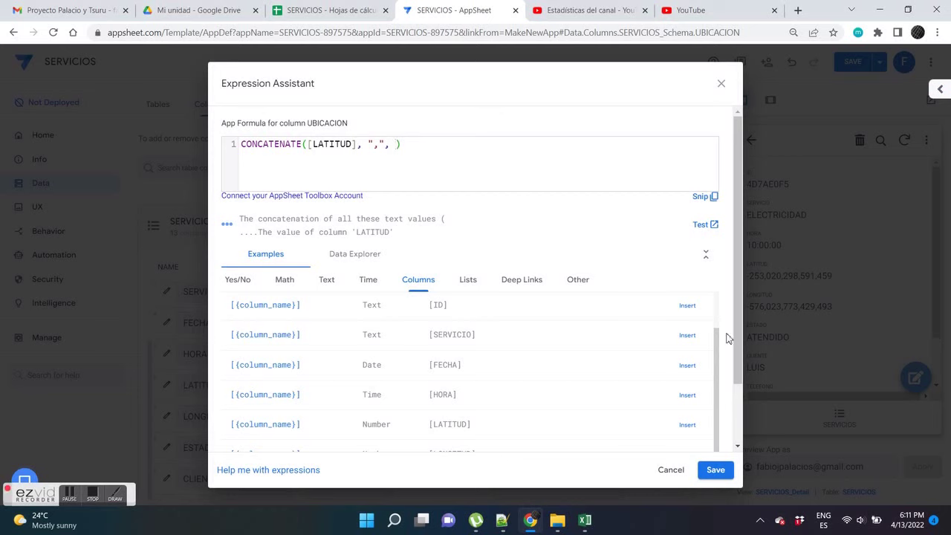
{"action": "scroll", "coordinate": [727, 338], "scroll_direction": "down", "scroll_amount": 1}
{"action": "left_click", "coordinate": [688, 441]}
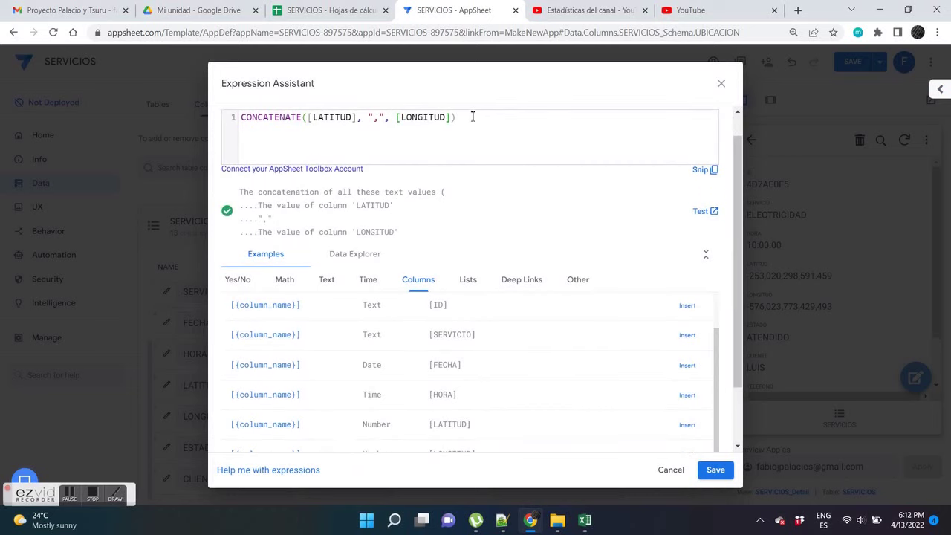
- Set UBICACION's type to LatLong and save the app
{"action": "left_click", "coordinate": [716, 469]}
{"action": "left_click", "coordinate": [518, 295]}
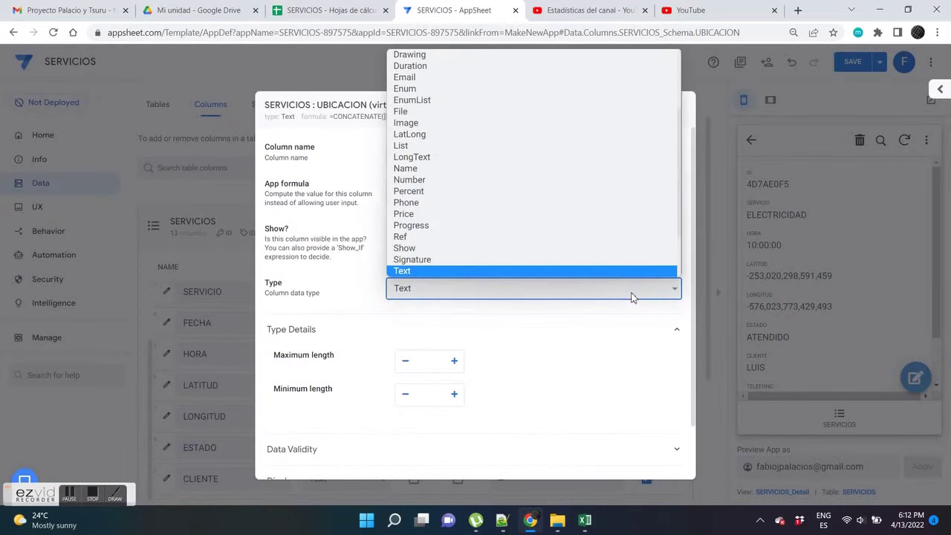
{"action": "left_click", "coordinate": [446, 156]}
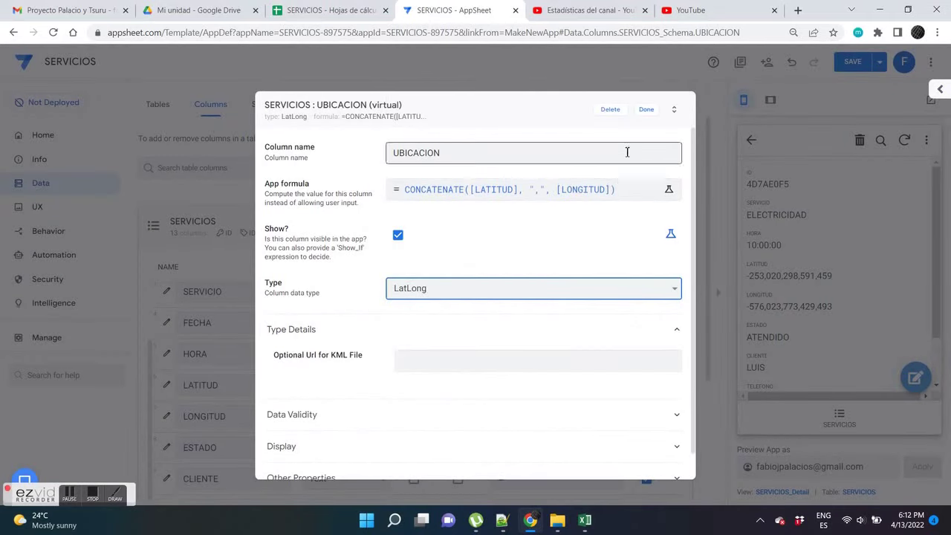
{"action": "left_click", "coordinate": [647, 109]}
{"action": "left_click", "coordinate": [851, 63]}
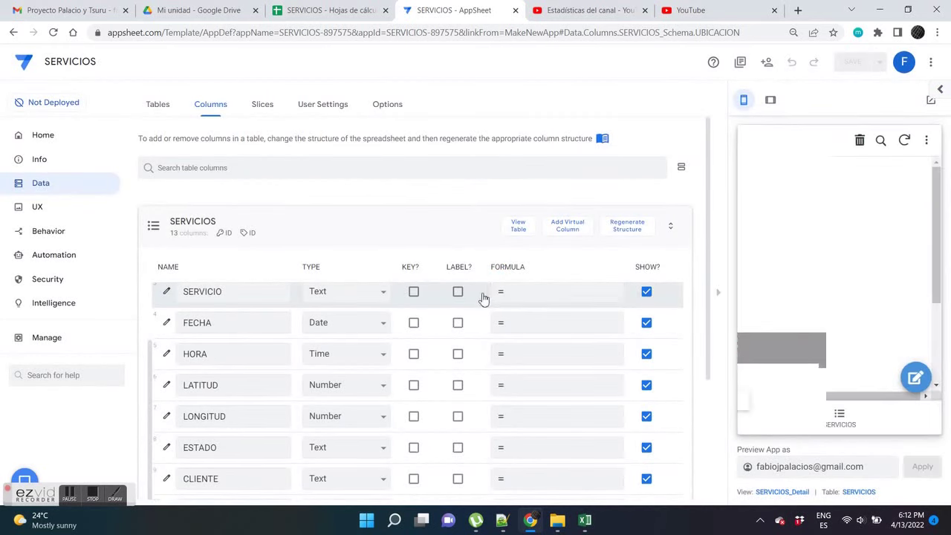
- Change LATITUD to a Decimal column and raise its decimal digits
{"action": "scroll", "coordinate": [862, 290], "scroll_direction": "down", "scroll_amount": 2}
{"action": "scroll", "coordinate": [854, 280], "scroll_direction": "up", "scroll_amount": 2}
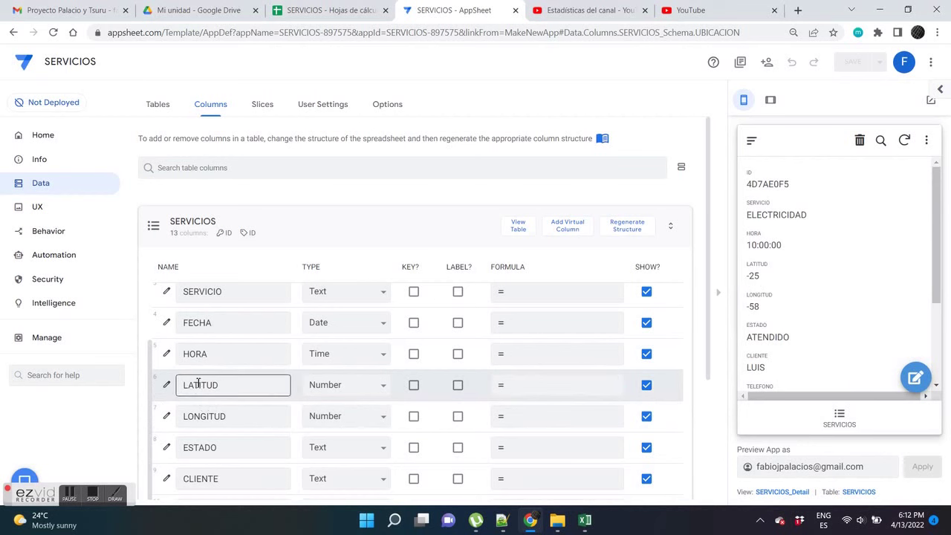
{"action": "left_click", "coordinate": [168, 386]}
{"action": "left_click", "coordinate": [559, 255]}
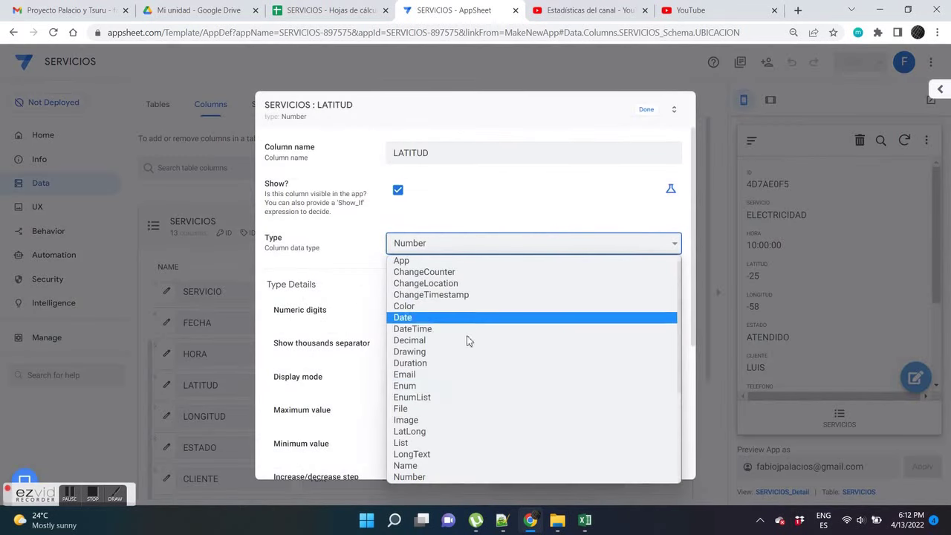
{"action": "left_click", "coordinate": [431, 338]}
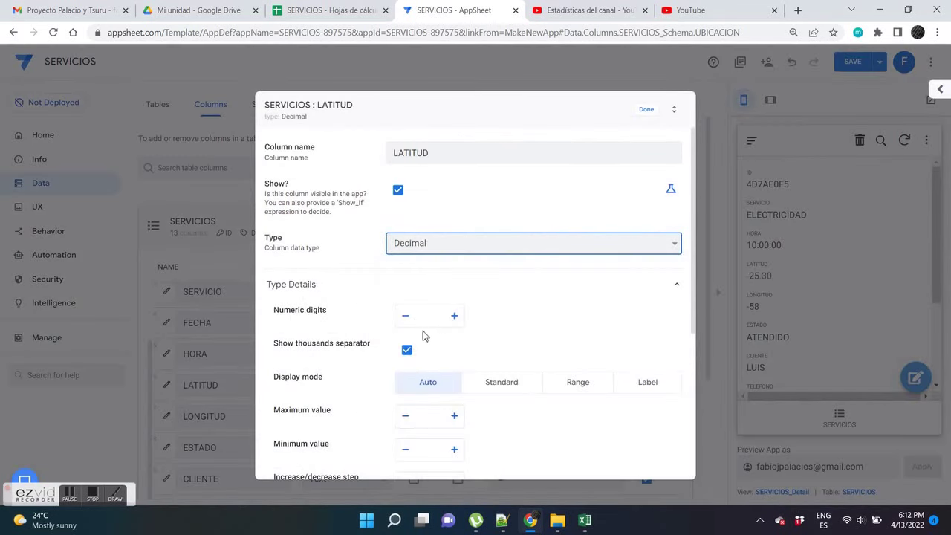
{"action": "scroll", "coordinate": [501, 327], "scroll_direction": "down", "scroll_amount": 2}
{"action": "left_click", "coordinate": [454, 394]}
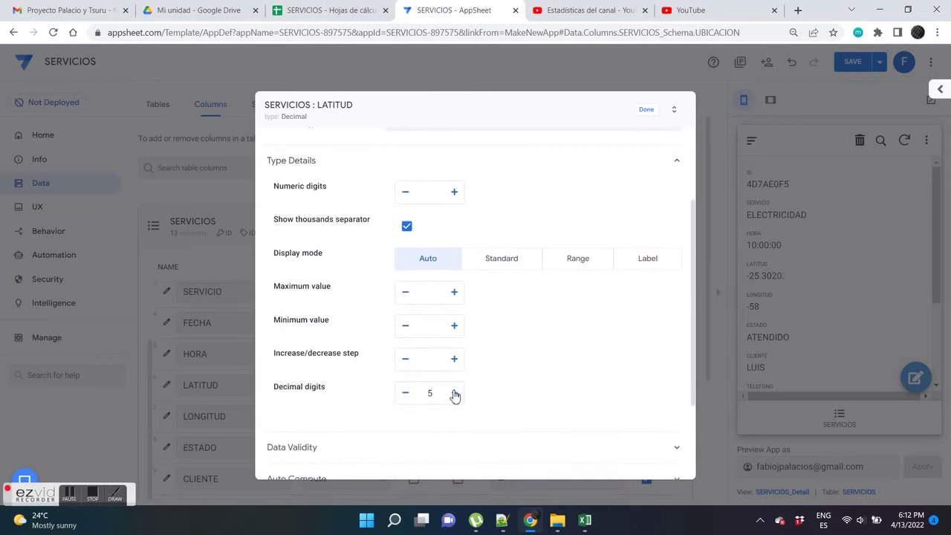
{"action": "left_click", "coordinate": [645, 112]}
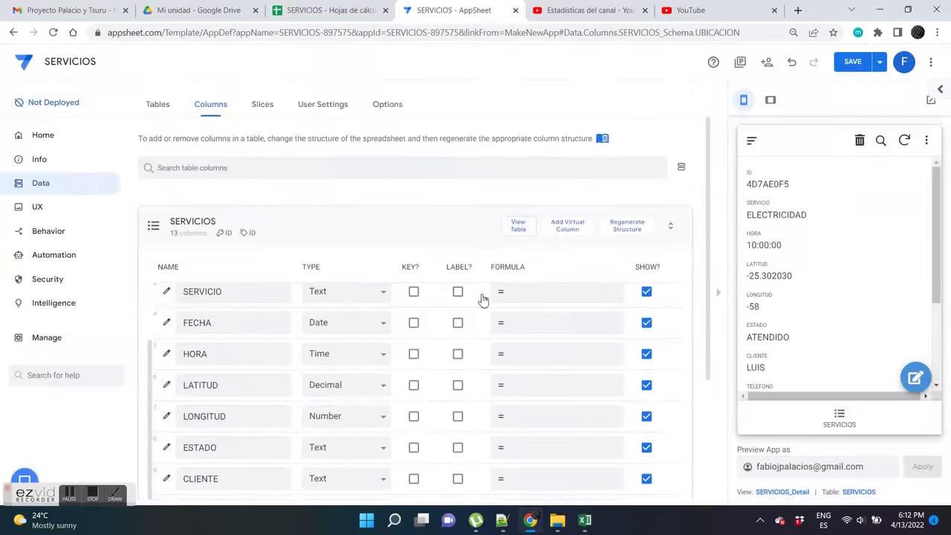
- Change LONGITUD to a Decimal column with more decimal digits, then save the app
{"action": "left_click", "coordinate": [168, 419]}
{"action": "left_click", "coordinate": [539, 247]}
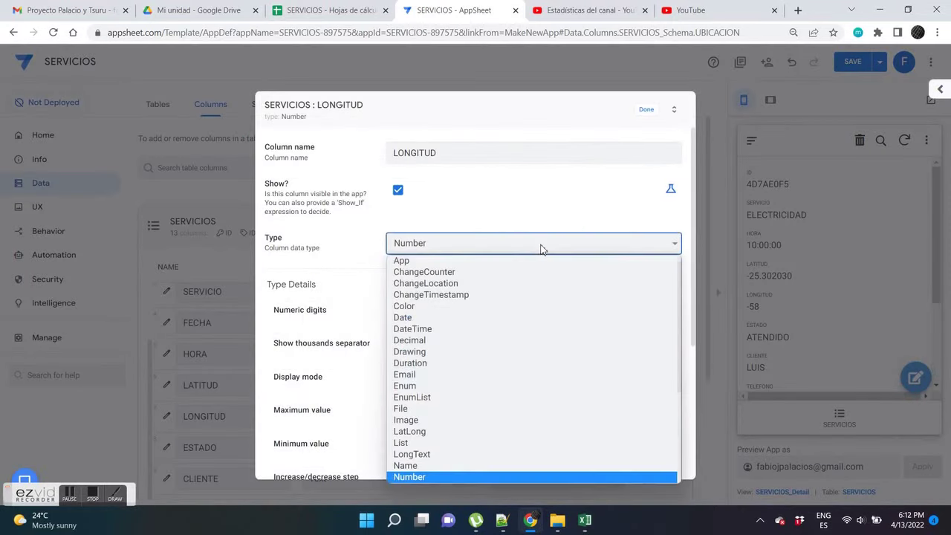
{"action": "left_click", "coordinate": [422, 341]}
{"action": "scroll", "coordinate": [426, 399], "scroll_direction": "down", "scroll_amount": 2}
{"action": "double_click", "coordinate": [453, 395]}
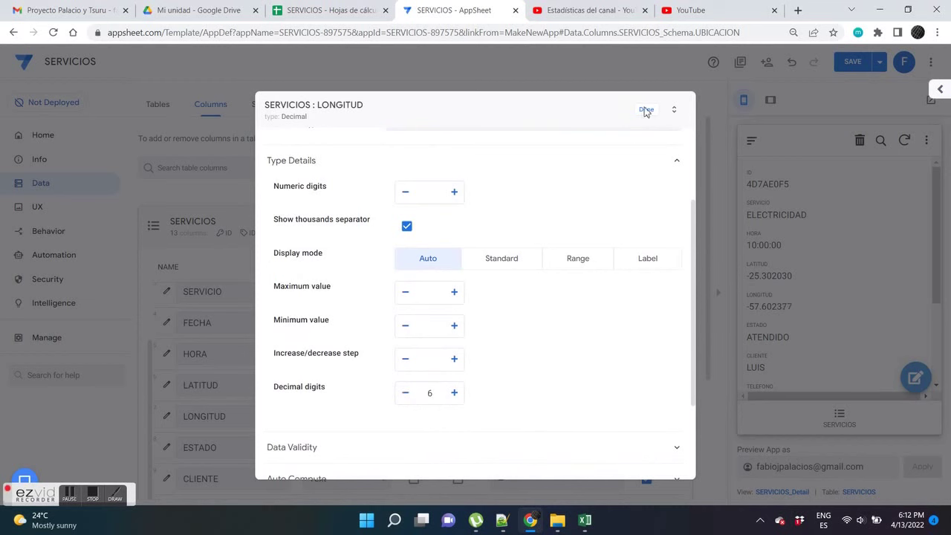
{"action": "left_click", "coordinate": [645, 112]}
{"action": "left_click", "coordinate": [852, 62]}
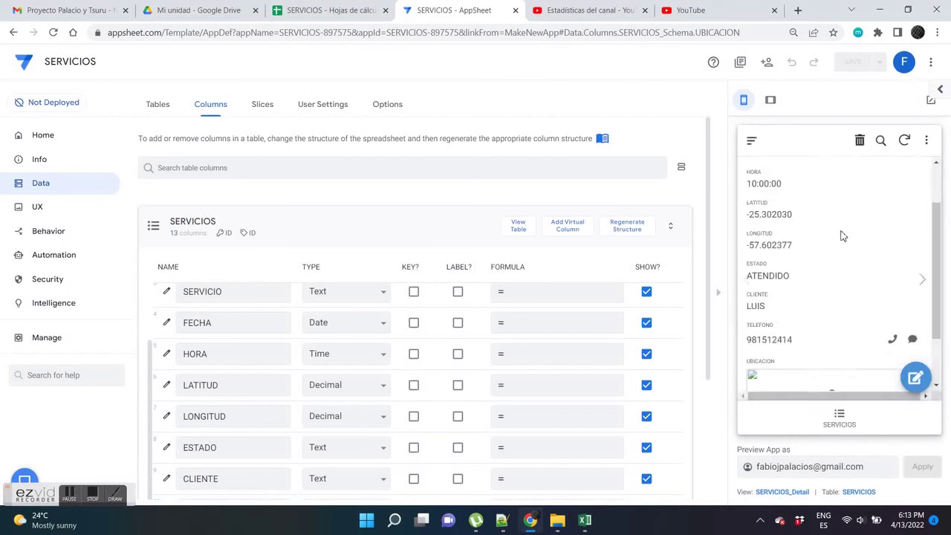
- View two records' locations on the preview map, including the cancelled electricity service
{"action": "left_click", "coordinate": [854, 337]}
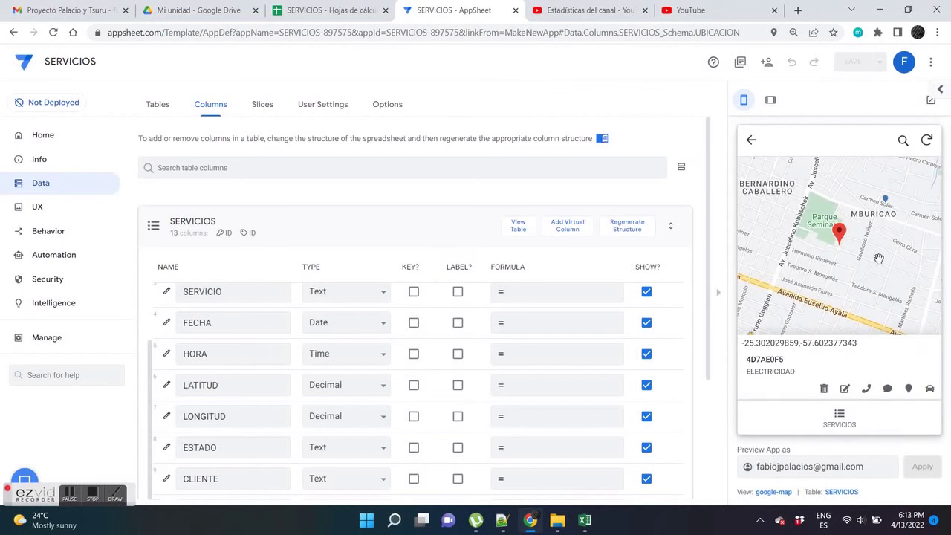
{"action": "left_click", "coordinate": [753, 142]}
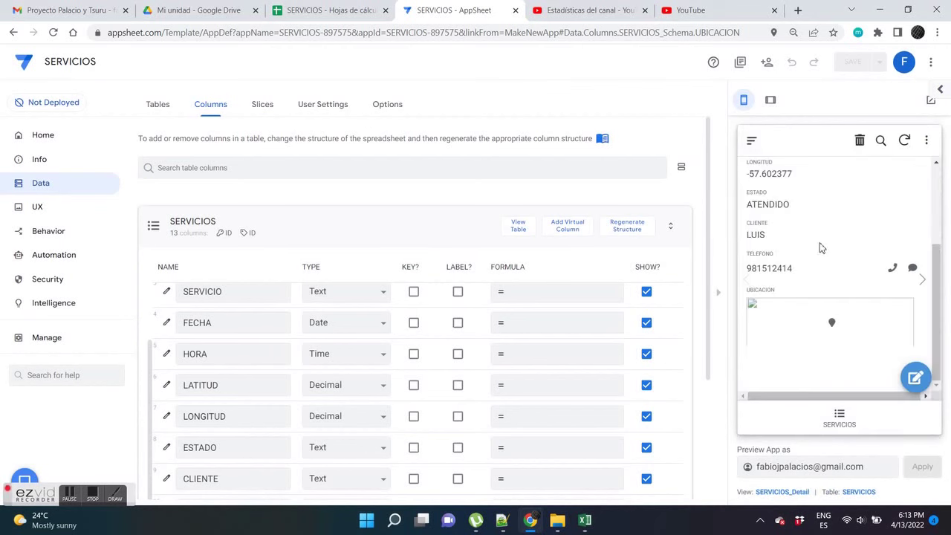
{"action": "left_click", "coordinate": [833, 414]}
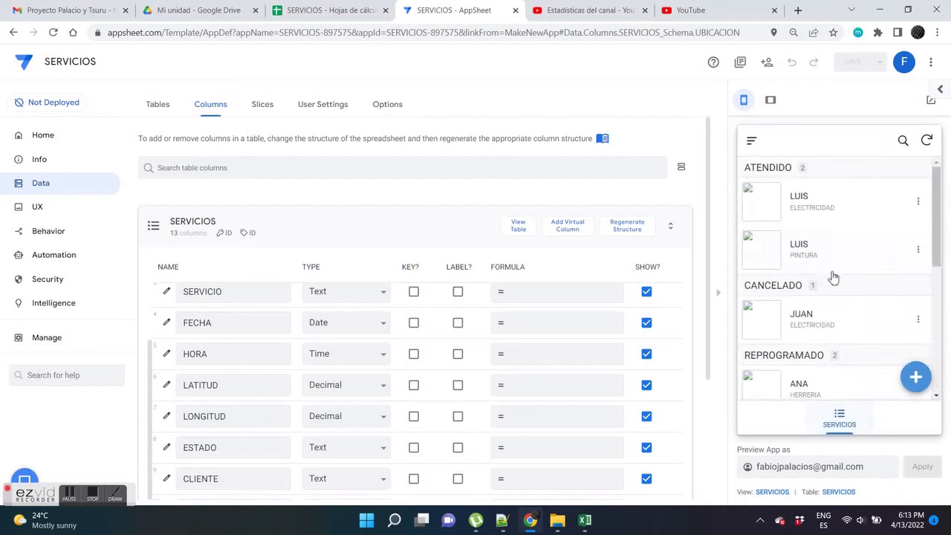
{"action": "left_click", "coordinate": [837, 321]}
{"action": "scroll", "coordinate": [838, 327], "scroll_direction": "down", "scroll_amount": 3}
{"action": "left_click", "coordinate": [835, 340]}
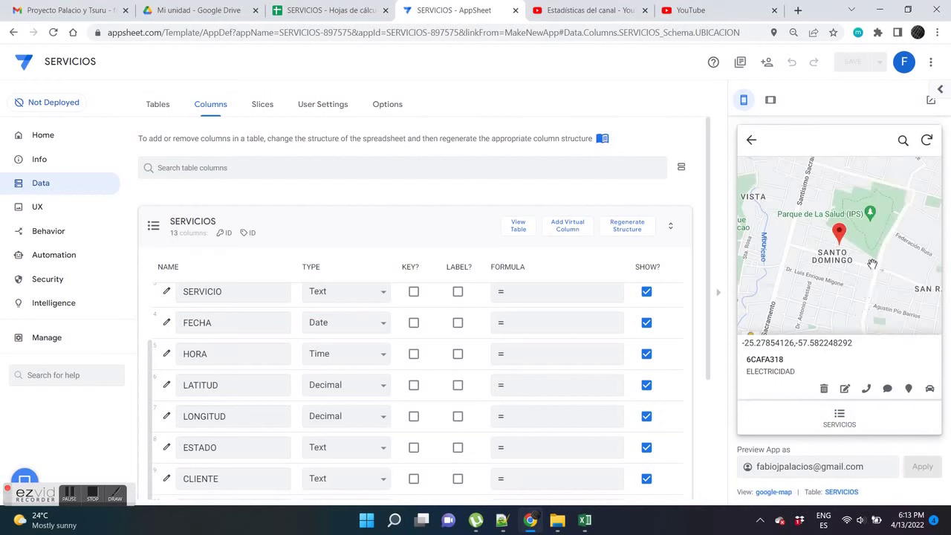
{"action": "scroll", "coordinate": [873, 264], "scroll_direction": "down", "scroll_amount": 3}
{"action": "left_click", "coordinate": [839, 418]}
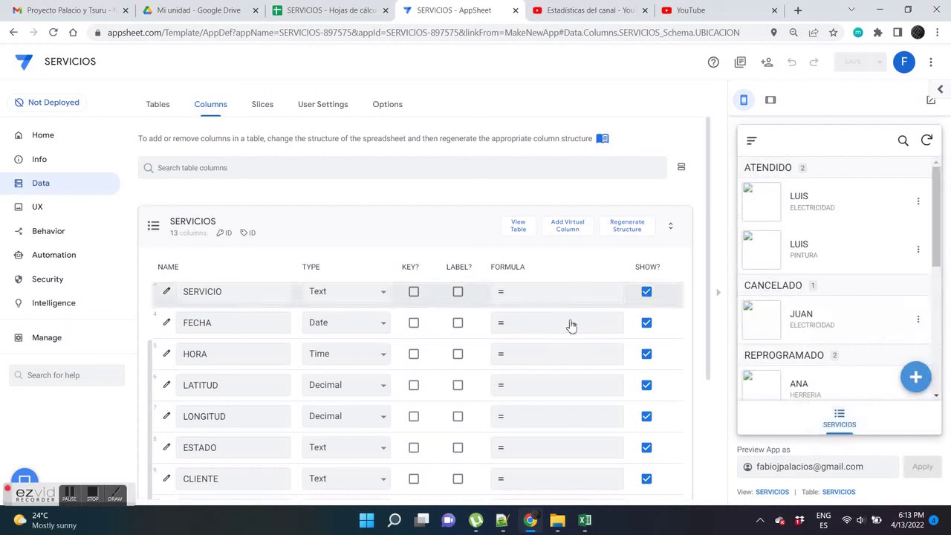
{"action": "left_click", "coordinate": [38, 208]}
- Switch the SERVICIOS view to a deck layout
{"action": "left_click", "coordinate": [297, 329]}
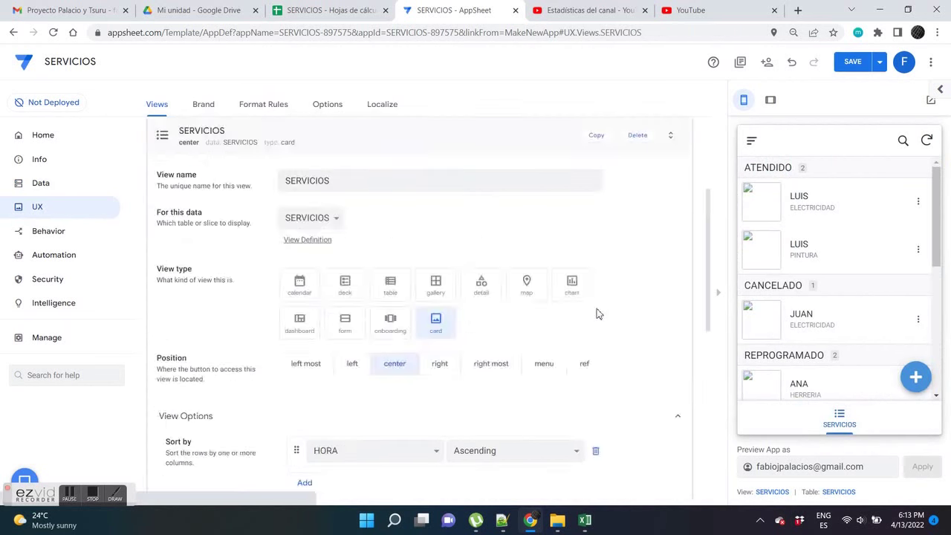
{"action": "scroll", "coordinate": [601, 319], "scroll_direction": "down", "scroll_amount": 5}
{"action": "scroll", "coordinate": [272, 348], "scroll_direction": "up", "scroll_amount": 5}
{"action": "left_click", "coordinate": [345, 407]}
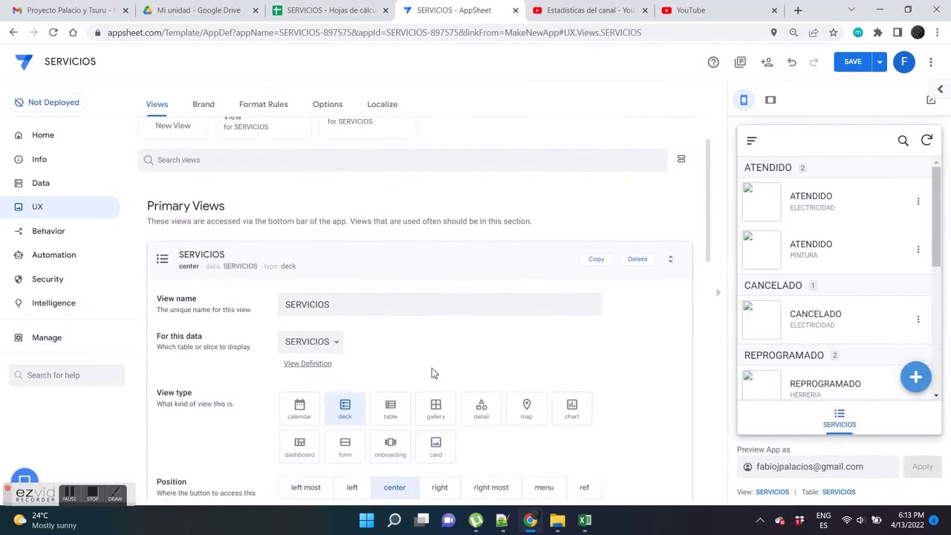
{"action": "scroll", "coordinate": [520, 356], "scroll_direction": "down", "scroll_amount": 1}
{"action": "scroll", "coordinate": [437, 424], "scroll_direction": "down", "scroll_amount": 3}
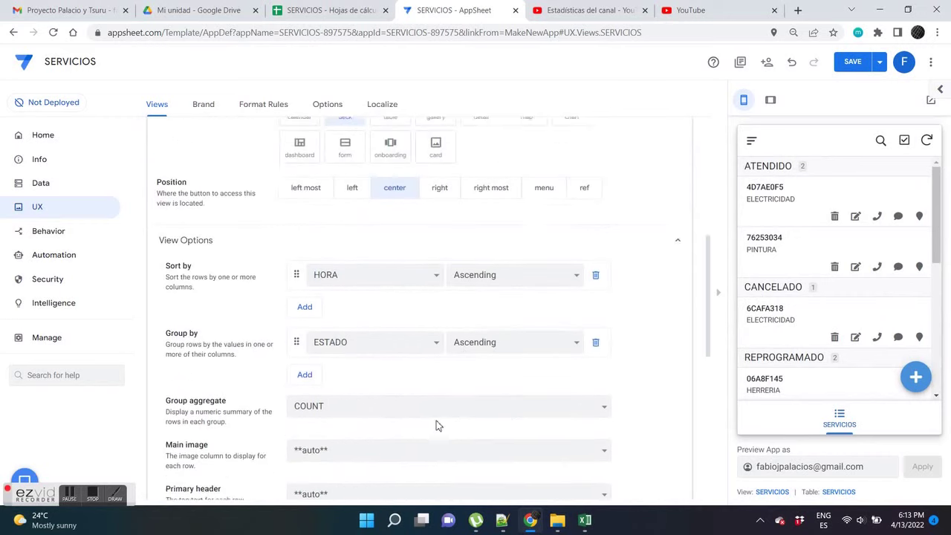
{"action": "scroll", "coordinate": [520, 420], "scroll_direction": "down", "scroll_amount": 1}
- Set the primary header to CLIENTE and, after trying others, the secondary header to SERVICIO
{"action": "left_click", "coordinate": [596, 425]}
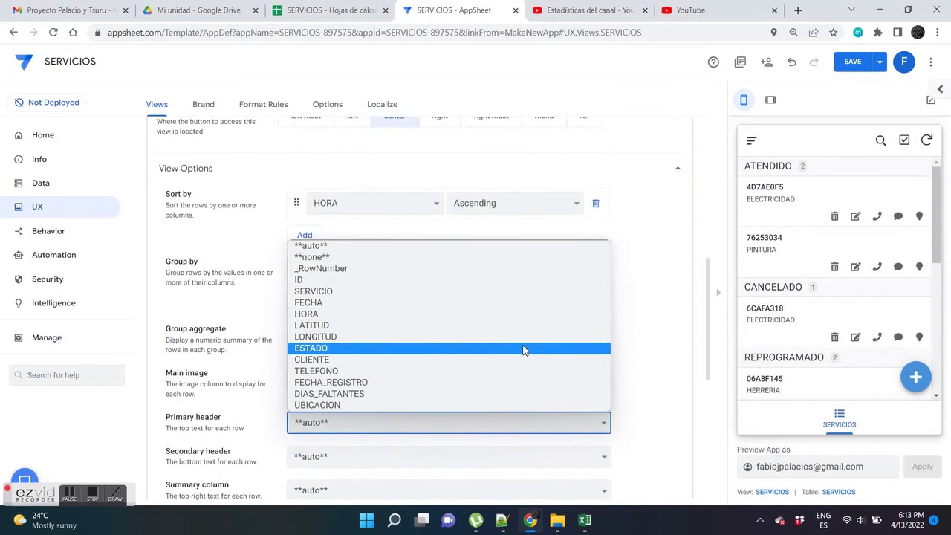
{"action": "left_click", "coordinate": [520, 361]}
{"action": "left_click", "coordinate": [606, 460]}
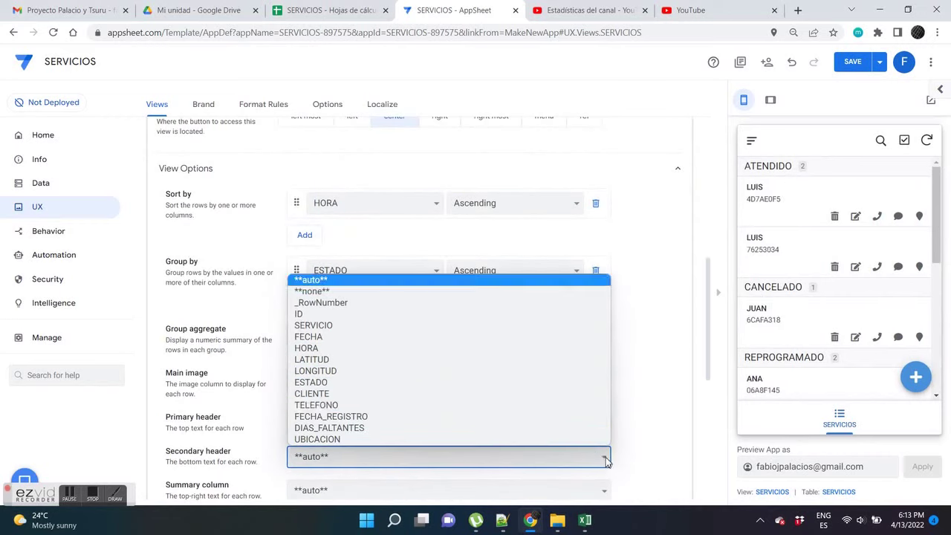
{"action": "left_click", "coordinate": [549, 337]}
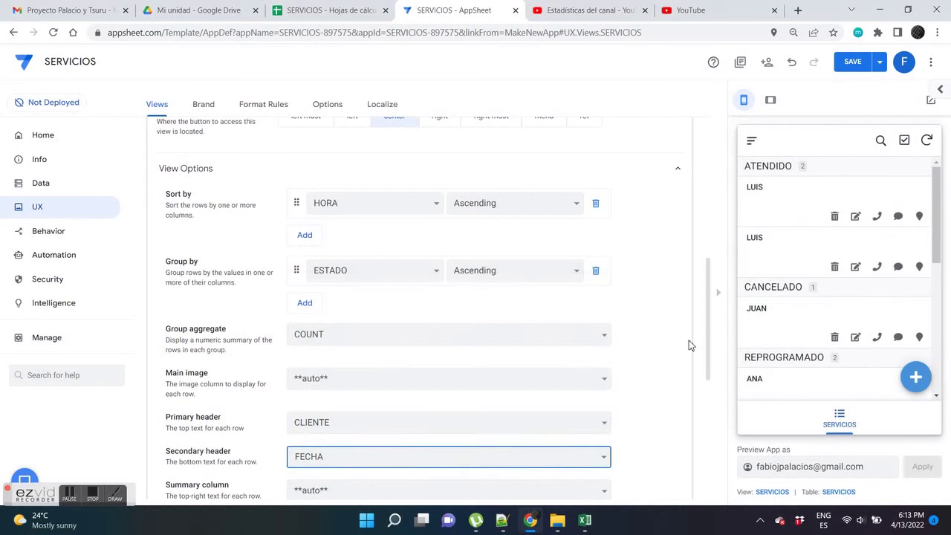
{"action": "scroll", "coordinate": [690, 346], "scroll_direction": "down", "scroll_amount": 2}
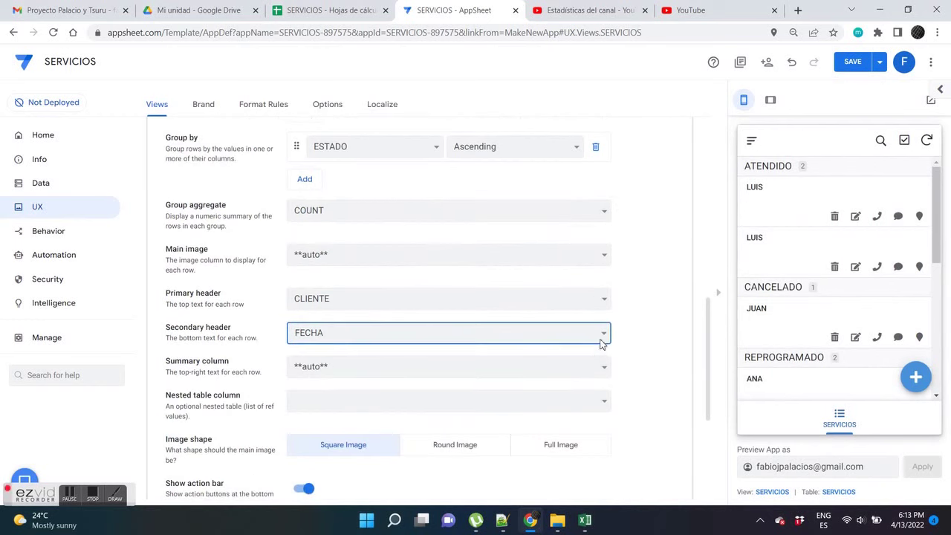
{"action": "left_click", "coordinate": [600, 338]}
{"action": "left_click", "coordinate": [585, 259]}
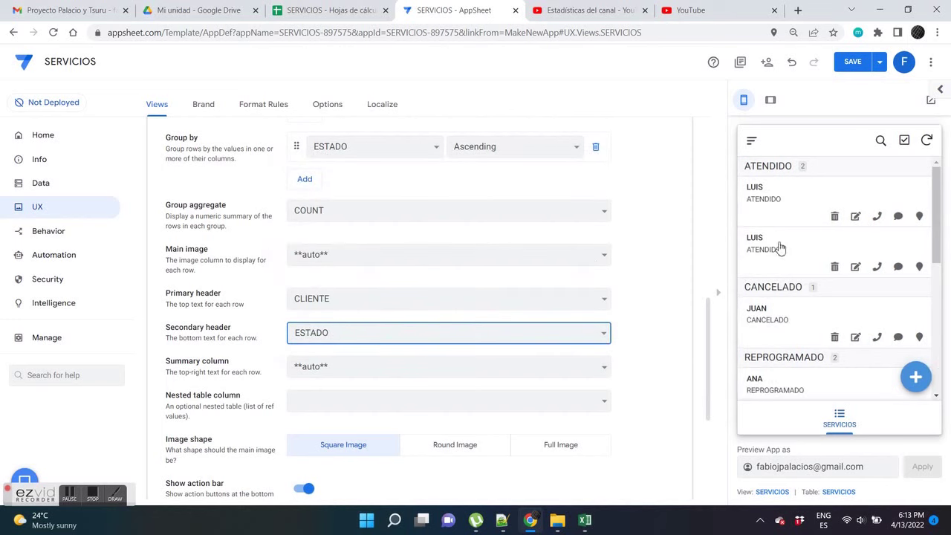
{"action": "left_click", "coordinate": [602, 335]}
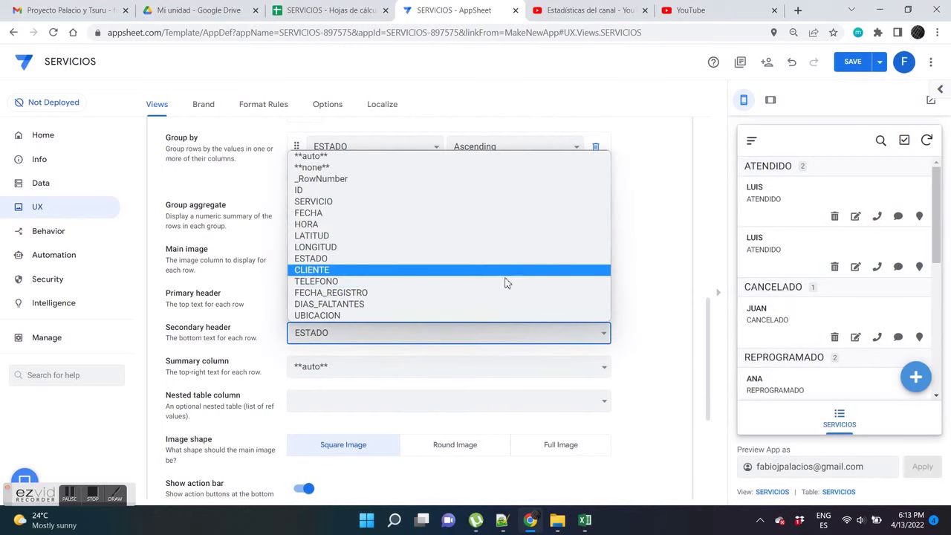
{"action": "left_click", "coordinate": [507, 283]}
{"action": "scroll", "coordinate": [799, 223], "scroll_direction": "down", "scroll_amount": 2}
{"action": "scroll", "coordinate": [796, 272], "scroll_direction": "up", "scroll_amount": 2}
{"action": "left_click", "coordinate": [602, 334]}
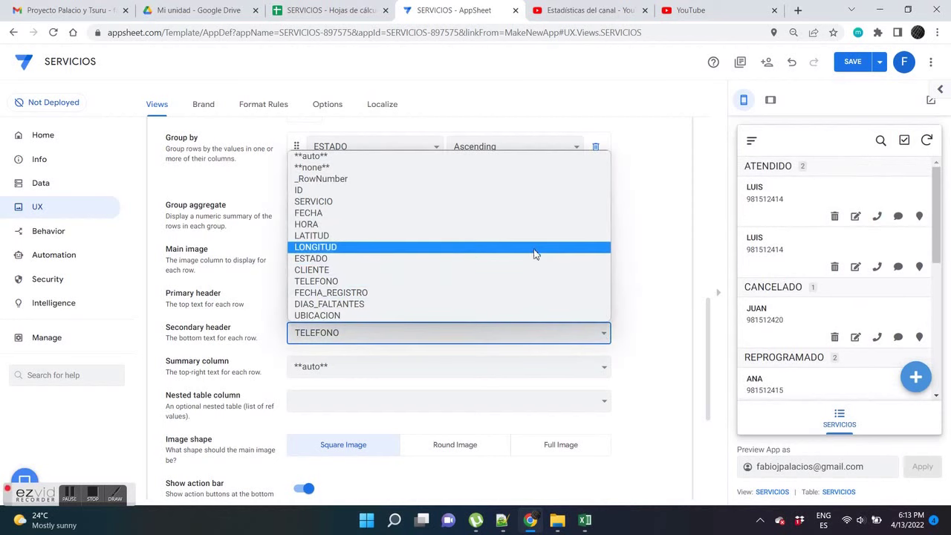
{"action": "left_click", "coordinate": [532, 201]}
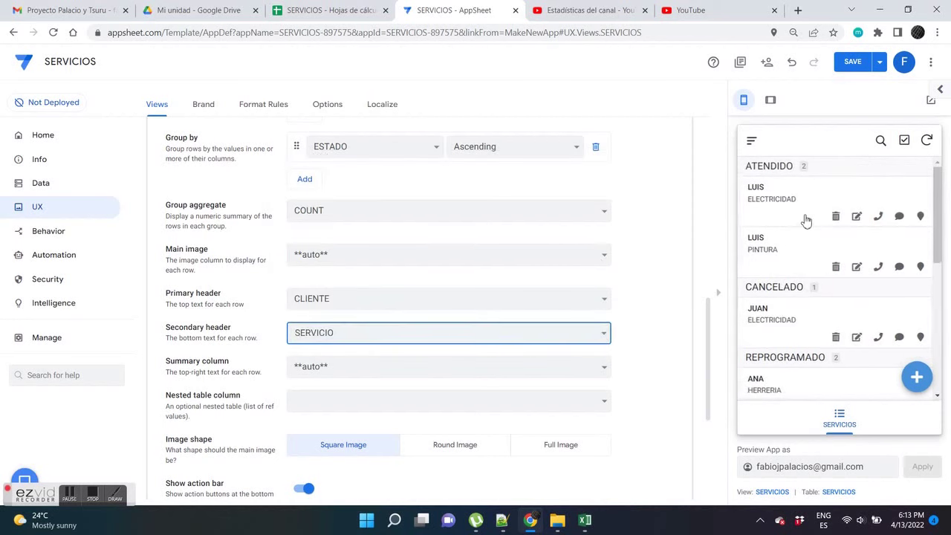
{"action": "scroll", "coordinate": [789, 318], "scroll_direction": "down", "scroll_amount": 1}
{"action": "scroll", "coordinate": [781, 327], "scroll_direction": "up", "scroll_amount": 1}
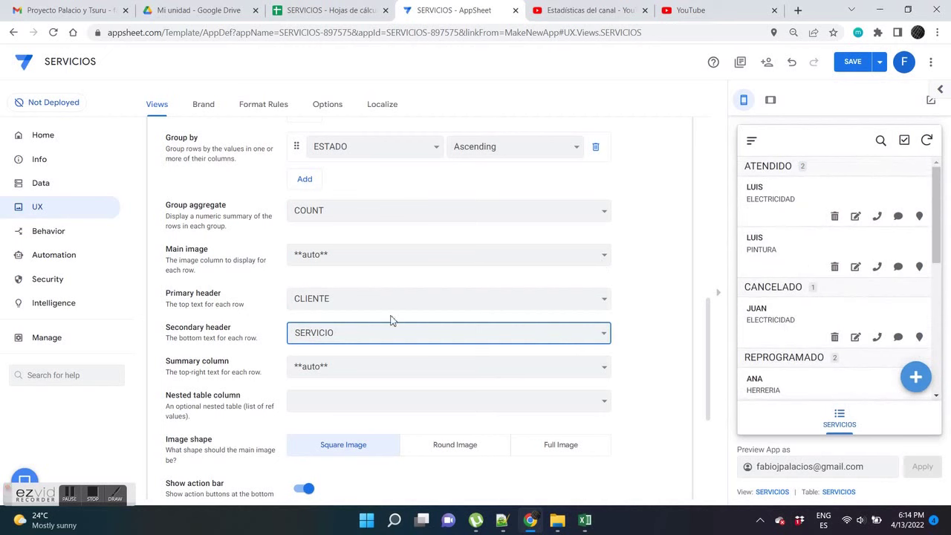
- Create a new map-type view named MAPA with a map icon
{"action": "left_click", "coordinate": [33, 208]}
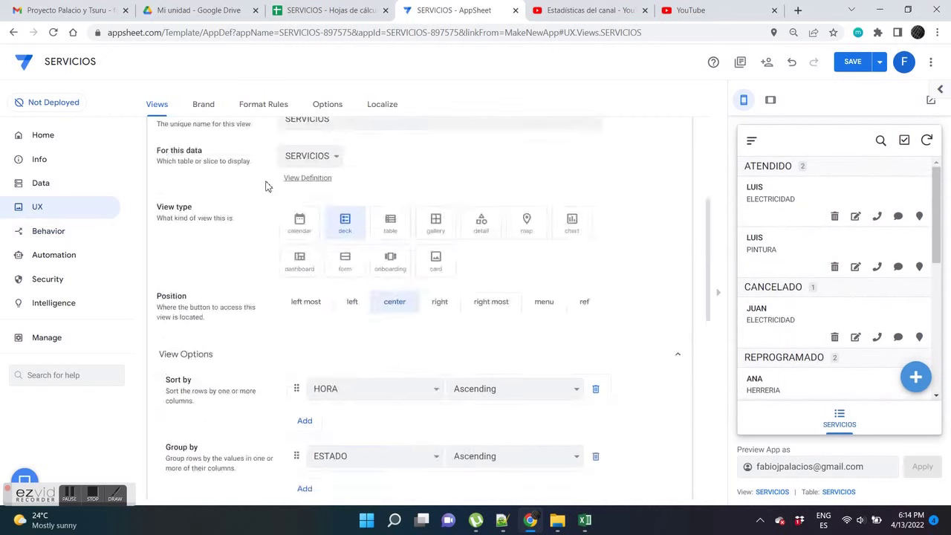
{"action": "left_click", "coordinate": [173, 178]}
{"action": "type", "text": "MAPA"}
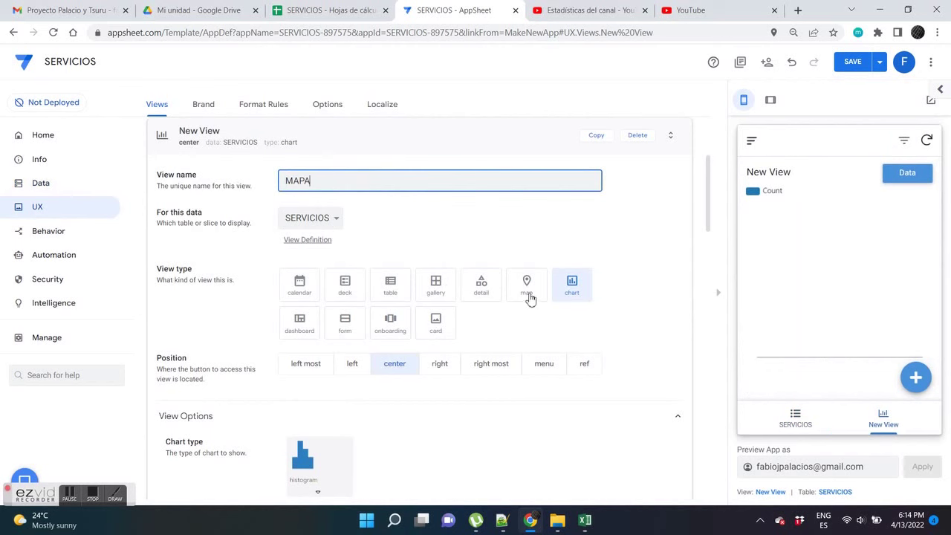
{"action": "left_click", "coordinate": [528, 286]}
{"action": "scroll", "coordinate": [565, 349], "scroll_direction": "down", "scroll_amount": 3}
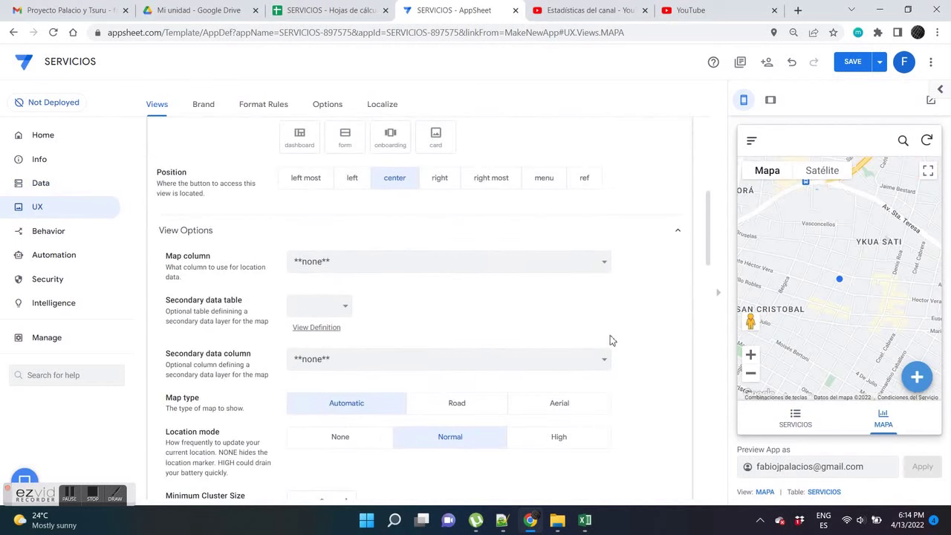
{"action": "scroll", "coordinate": [610, 340], "scroll_direction": "down", "scroll_amount": 3}
{"action": "left_click", "coordinate": [327, 411]}
{"action": "left_click", "coordinate": [351, 441]}
{"action": "type", "text": "ma"}
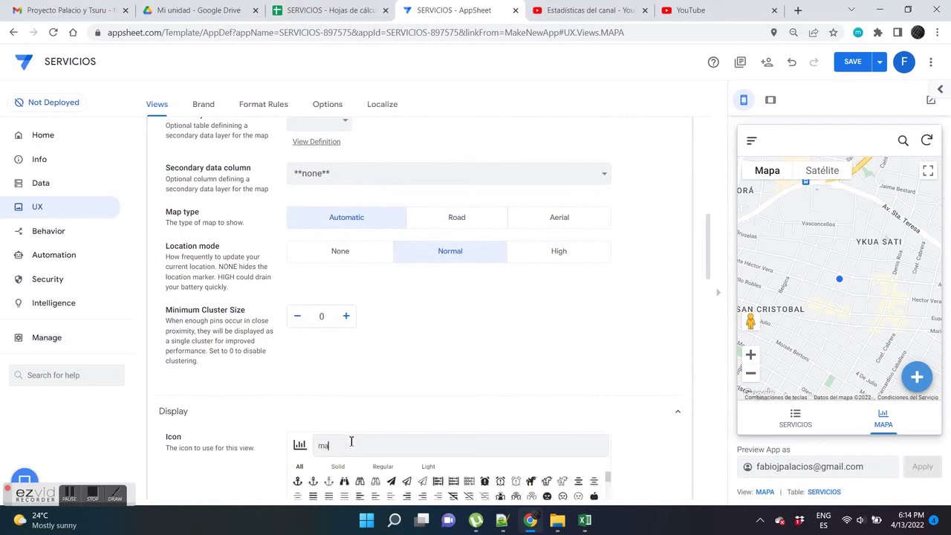
{"action": "type", "text": "p"}
{"action": "scroll", "coordinate": [478, 448], "scroll_direction": "down", "scroll_amount": 2}
{"action": "left_click", "coordinate": [298, 405]}
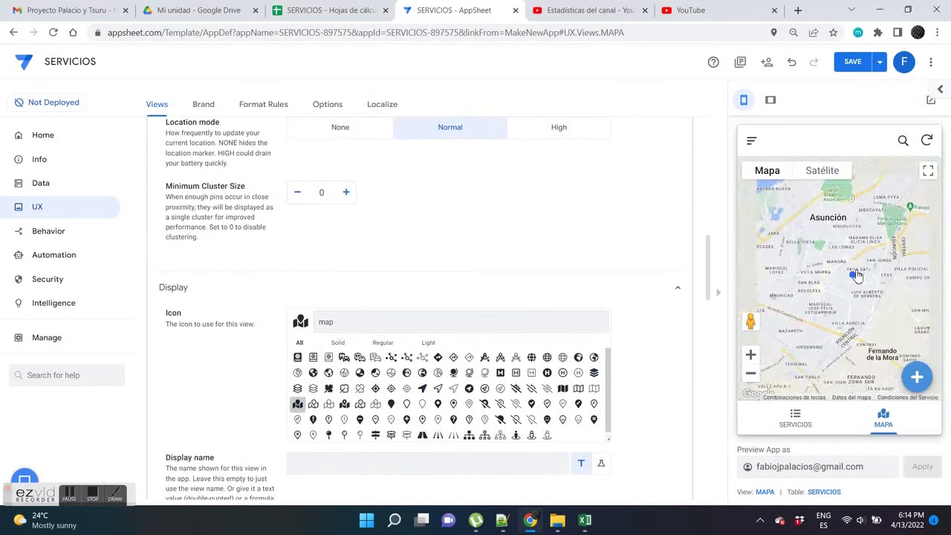
- Set the MAPA view's map column to UBICACION and save the app
{"action": "scroll", "coordinate": [857, 276], "scroll_direction": "up", "scroll_amount": 2}
{"action": "scroll", "coordinate": [436, 199], "scroll_direction": "up", "scroll_amount": 4}
{"action": "left_click", "coordinate": [382, 202]}
{"action": "left_click", "coordinate": [335, 225]}
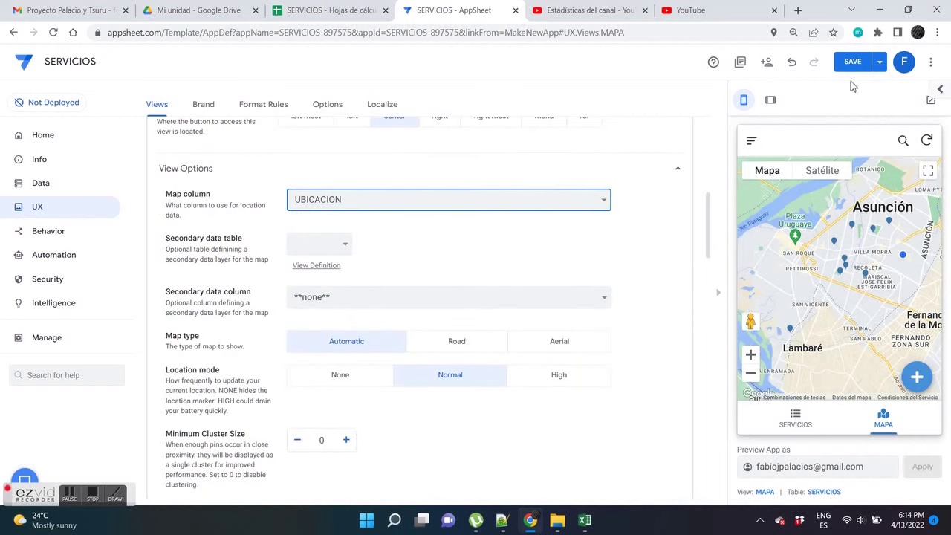
{"action": "left_click", "coordinate": [853, 63]}
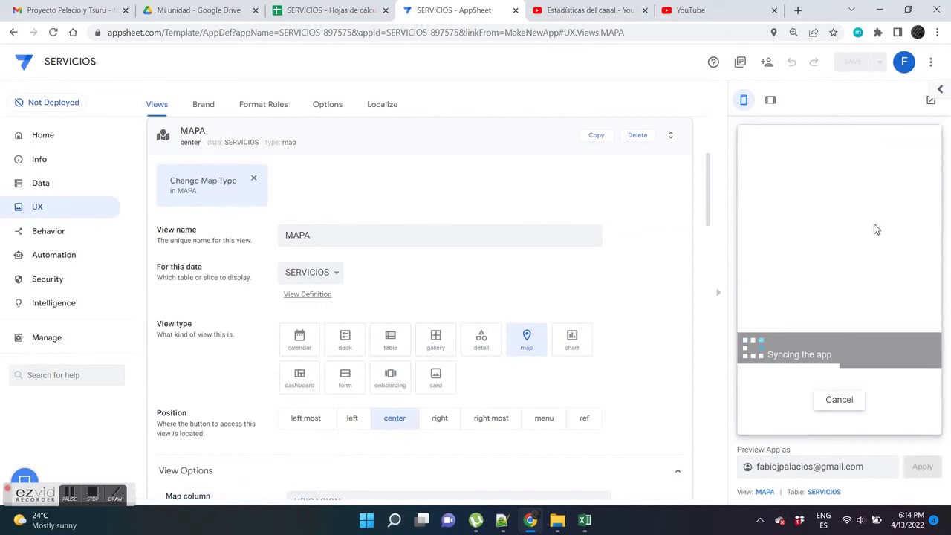
- Check service pins on the MAPA view in the preview and sync it
{"action": "left_click", "coordinate": [790, 425]}
{"action": "left_click", "coordinate": [881, 417]}
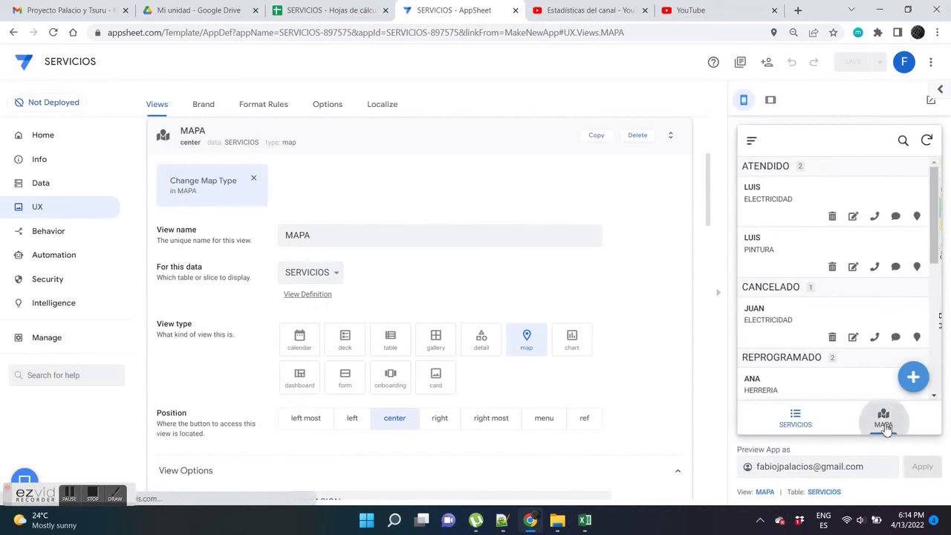
{"action": "left_click", "coordinate": [853, 225]}
{"action": "left_click", "coordinate": [821, 258]}
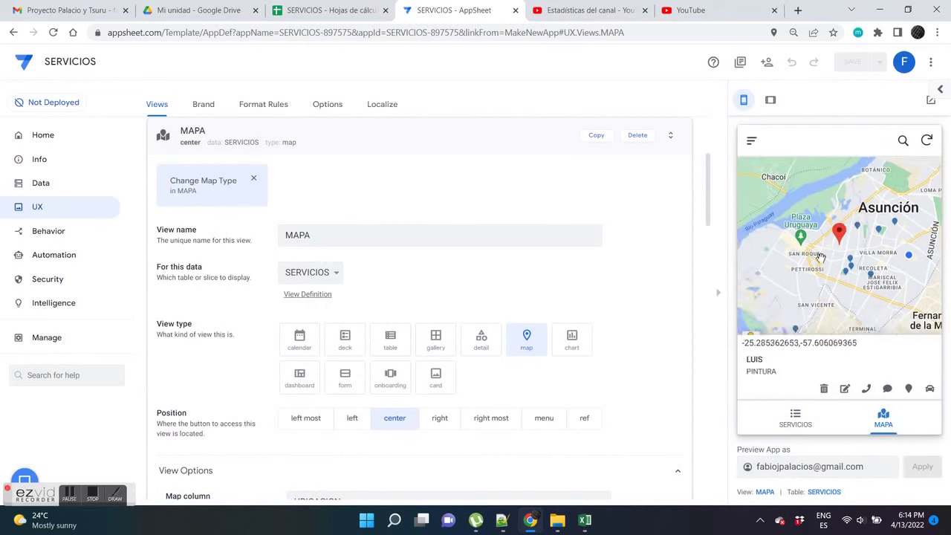
{"action": "scroll", "coordinate": [840, 295], "scroll_direction": "down", "scroll_amount": 2}
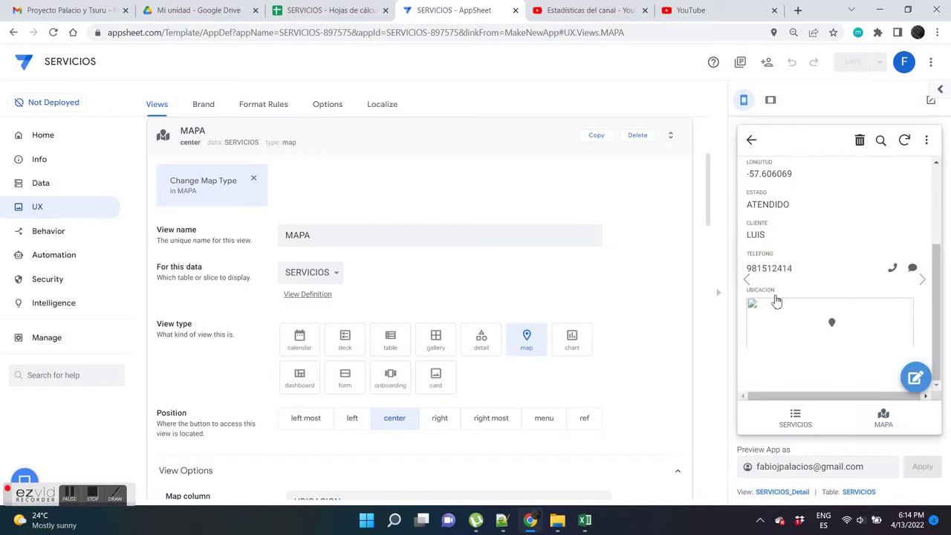
{"action": "left_click", "coordinate": [904, 146]}
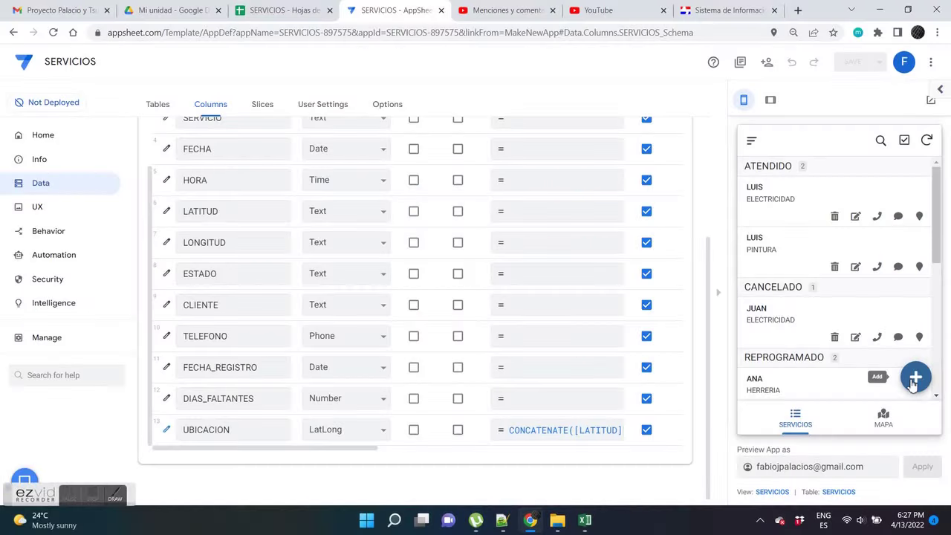
- Start a new service record with a phone containing a letter, plus LATITUD and LONGITUD
{"action": "left_click", "coordinate": [913, 378]}
{"action": "scroll", "coordinate": [866, 257], "scroll_direction": "down", "scroll_amount": 2}
{"action": "scroll", "coordinate": [865, 257], "scroll_direction": "down", "scroll_amount": 2}
{"action": "scroll", "coordinate": [847, 267], "scroll_direction": "down", "scroll_amount": 5}
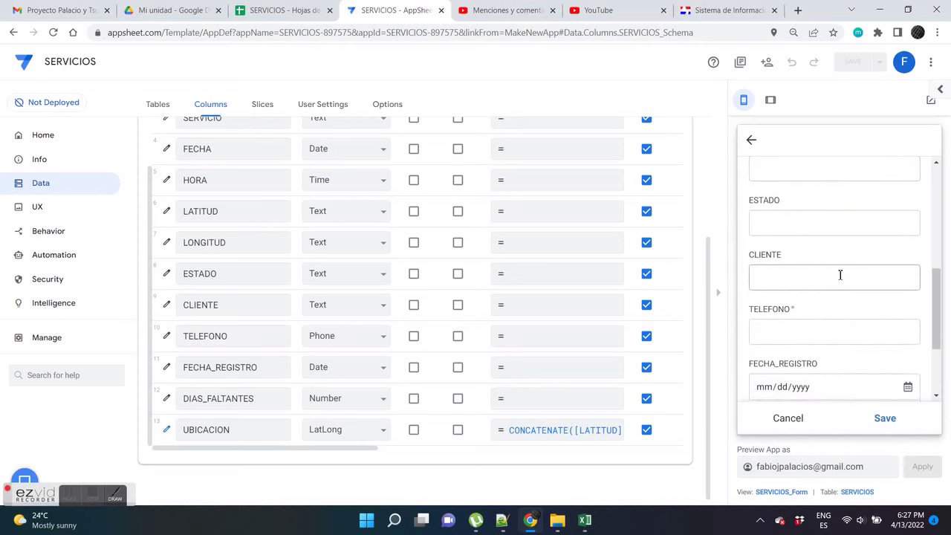
{"action": "scroll", "coordinate": [832, 269], "scroll_direction": "down", "scroll_amount": 2}
{"action": "left_click", "coordinate": [827, 268]}
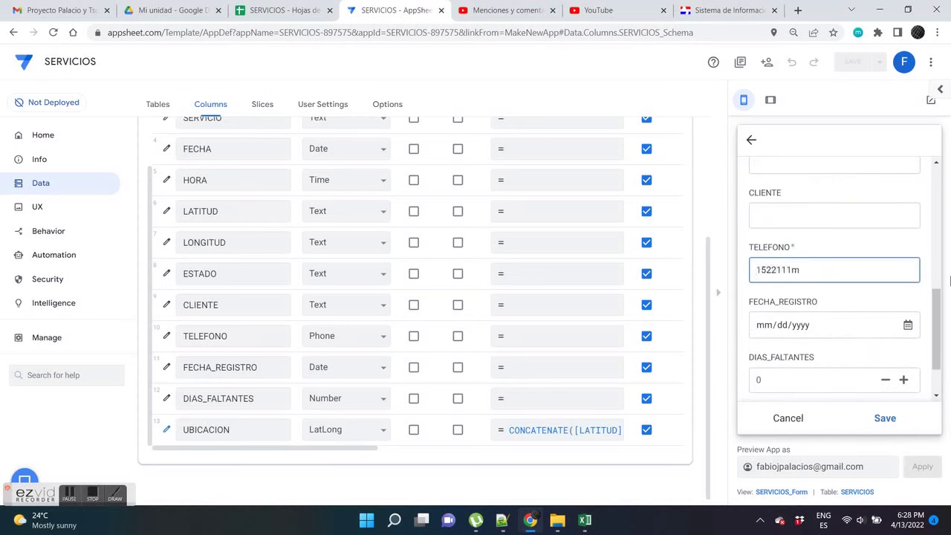
{"action": "scroll", "coordinate": [821, 260], "scroll_direction": "up", "scroll_amount": 3}
{"action": "left_click", "coordinate": [787, 237]}
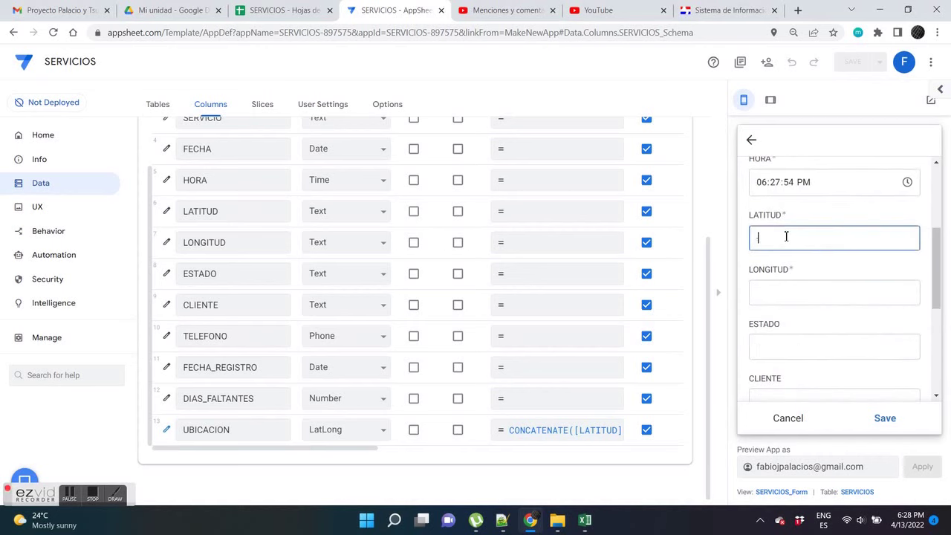
{"action": "type", "text": "-25.1223"}
{"action": "left_click", "coordinate": [777, 290]}
{"action": "type", "text": "-57.1253"}
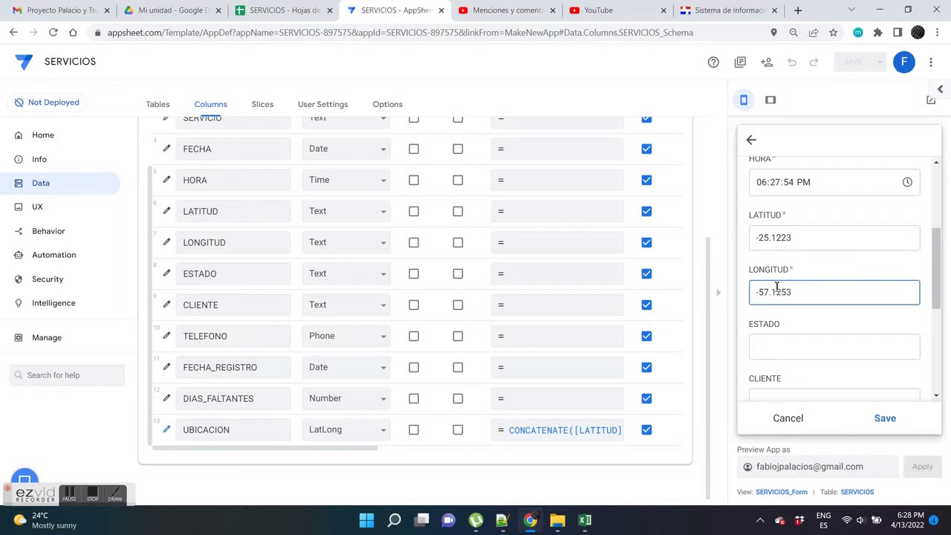
{"action": "left_click", "coordinate": [824, 338]}
{"action": "scroll", "coordinate": [810, 245], "scroll_direction": "up", "scroll_amount": 2}
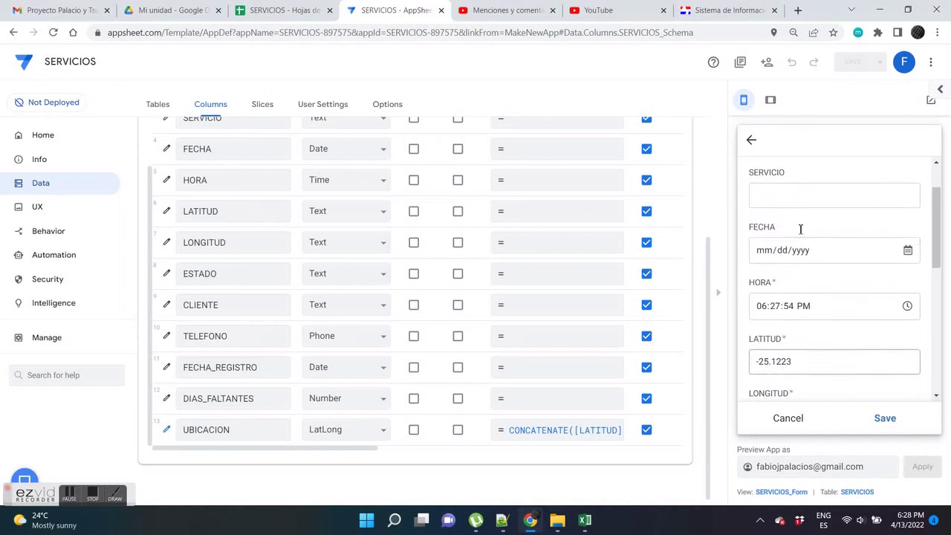
{"action": "scroll", "coordinate": [821, 249], "scroll_direction": "up", "scroll_amount": 1}
{"action": "scroll", "coordinate": [821, 248], "scroll_direction": "up", "scroll_amount": 1}
- Set FECHA to 04/19/2022, fill in the pintura SERVICIO, and save the record
{"action": "left_click", "coordinate": [907, 311]}
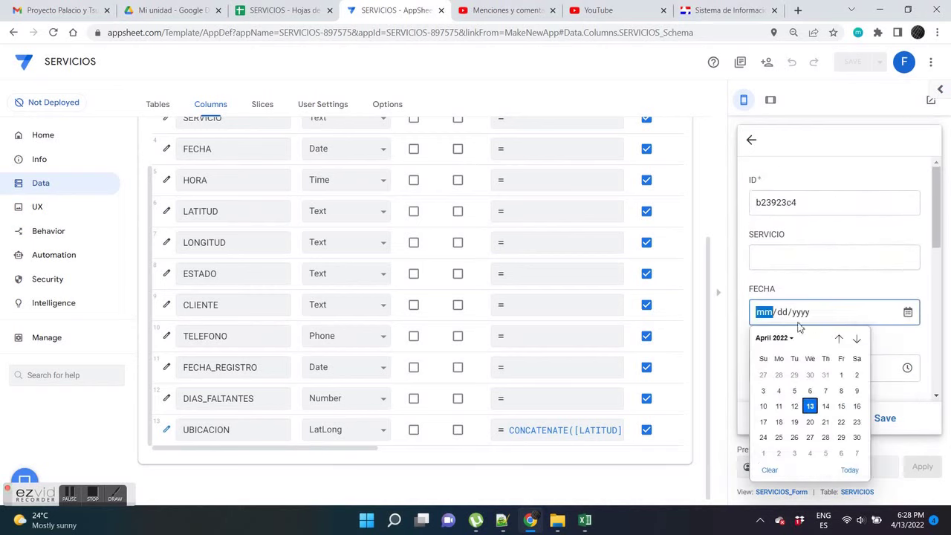
{"action": "left_click", "coordinate": [796, 421]}
{"action": "left_click", "coordinate": [795, 253]}
{"action": "type", "text": "pintura"}
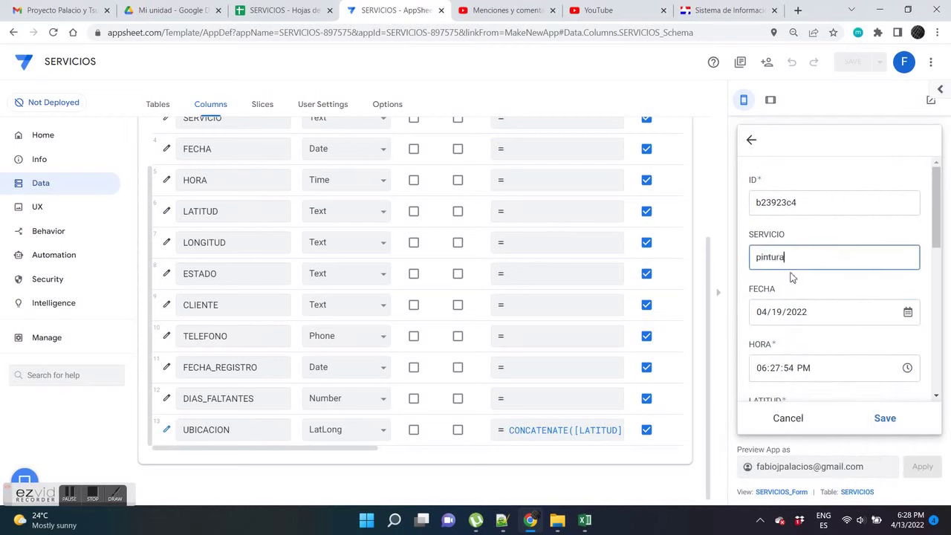
{"action": "scroll", "coordinate": [810, 275], "scroll_direction": "down", "scroll_amount": 3}
{"action": "scroll", "coordinate": [810, 297], "scroll_direction": "down", "scroll_amount": 2}
{"action": "left_click", "coordinate": [803, 335]}
{"action": "left_click_drag", "start_coordinate": [792, 332], "coordinate": [831, 333]}
{"action": "scroll", "coordinate": [832, 336], "scroll_direction": "down", "scroll_amount": 1}
{"action": "scroll", "coordinate": [843, 356], "scroll_direction": "down", "scroll_amount": 1}
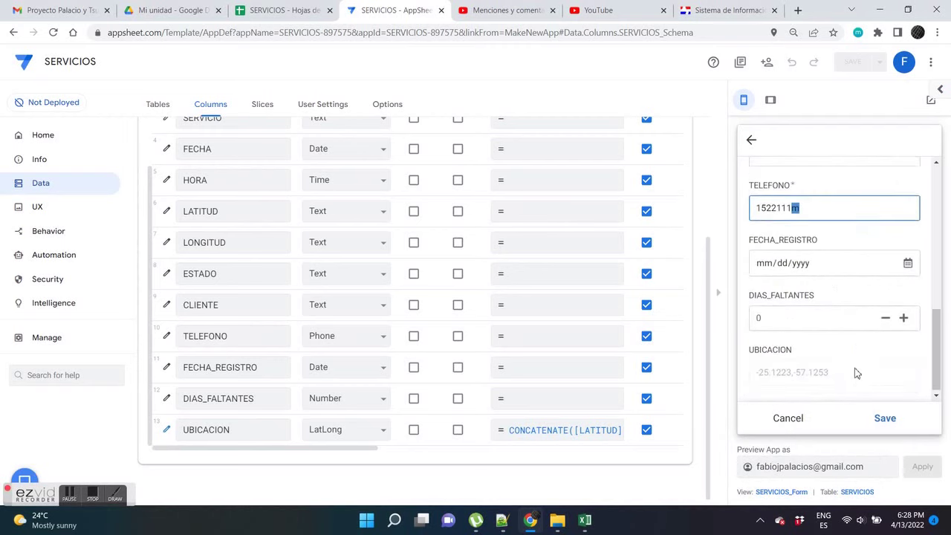
{"action": "left_click", "coordinate": [886, 424]}
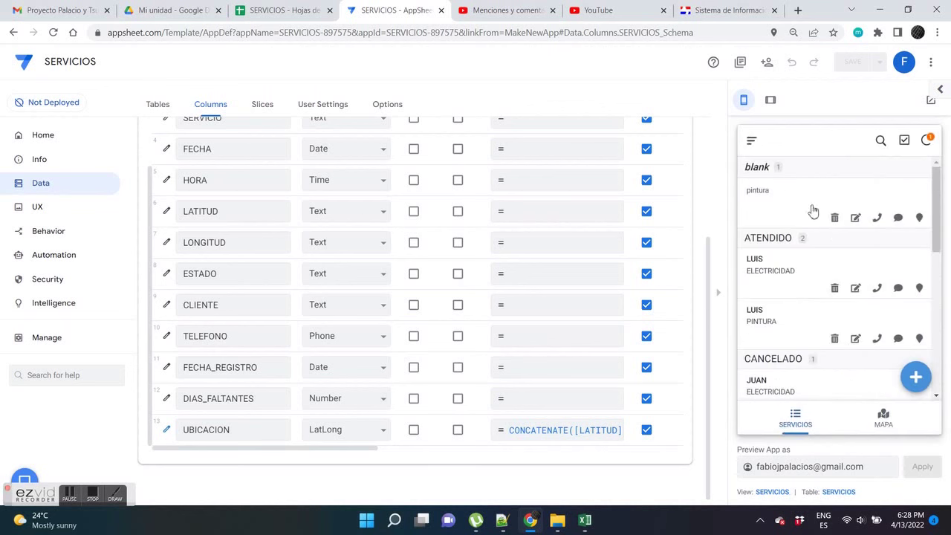
- Check new row 11's LATITUD, LONGITUD and TELEFONO values in the spreadsheet
{"action": "left_click", "coordinate": [271, 13]}
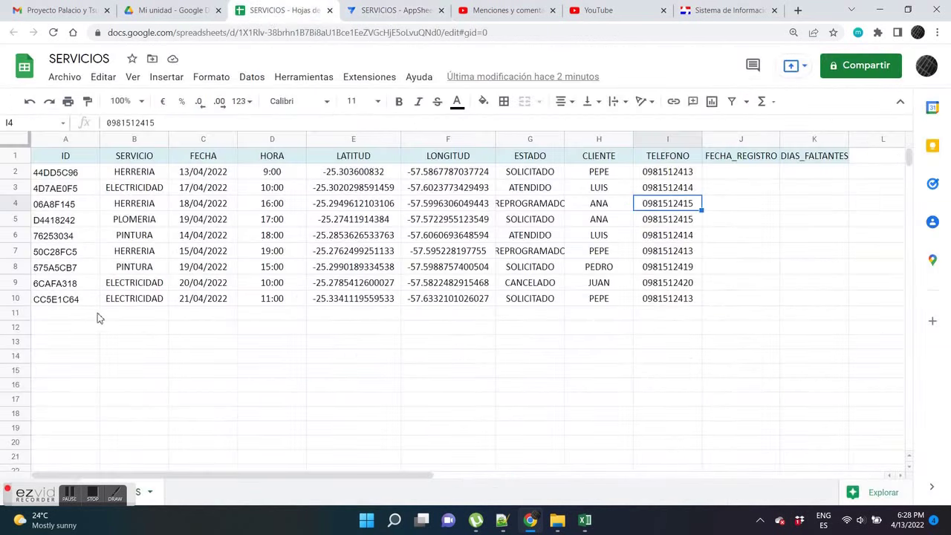
{"action": "left_click", "coordinate": [136, 322]}
{"action": "left_click", "coordinate": [363, 322]}
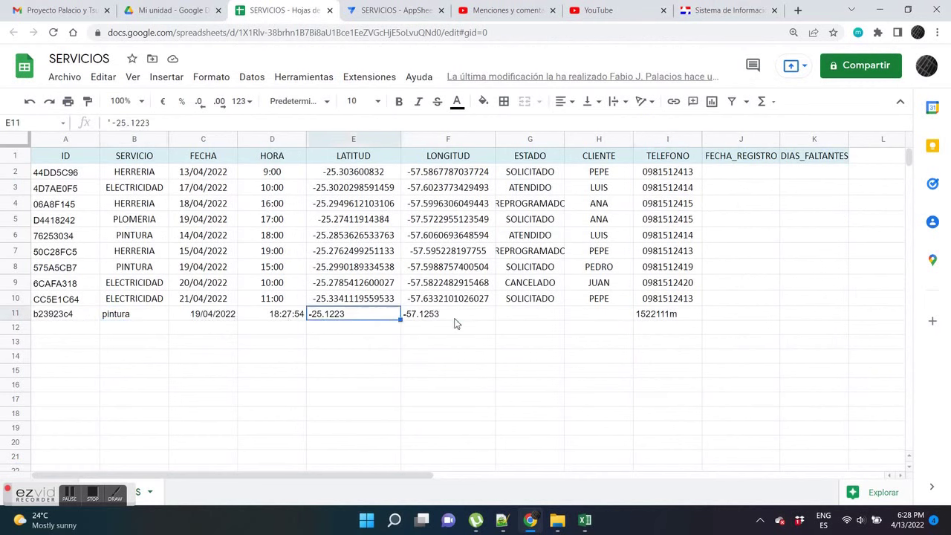
{"action": "left_click", "coordinate": [454, 322]}
{"action": "left_click", "coordinate": [678, 318]}
{"action": "left_click", "coordinate": [676, 298]}
{"action": "left_click", "coordinate": [673, 318]}
{"action": "left_click", "coordinate": [387, 9]}
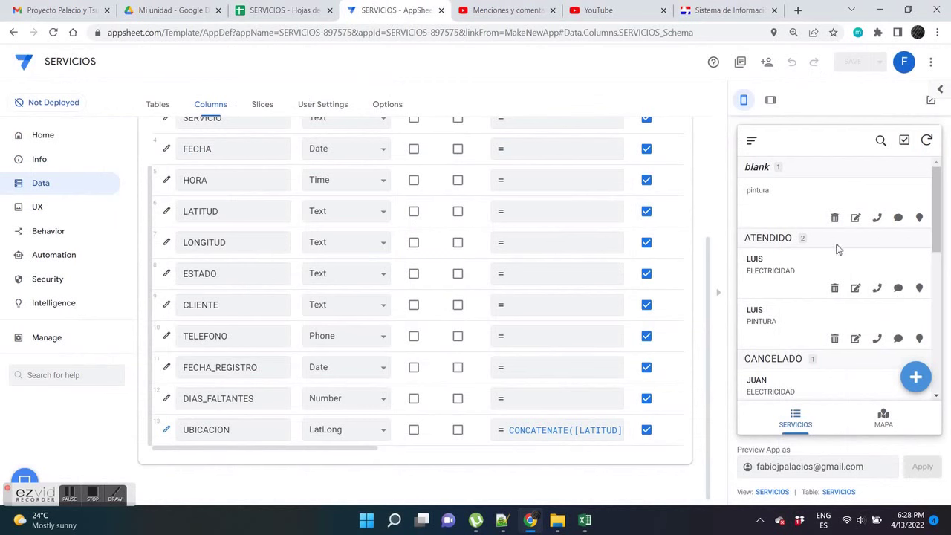
- Delete the test pintura record and open the Valid If editor under TELEFONO's Data Validity
{"action": "left_click", "coordinate": [835, 217]}
{"action": "left_click", "coordinate": [898, 273]}
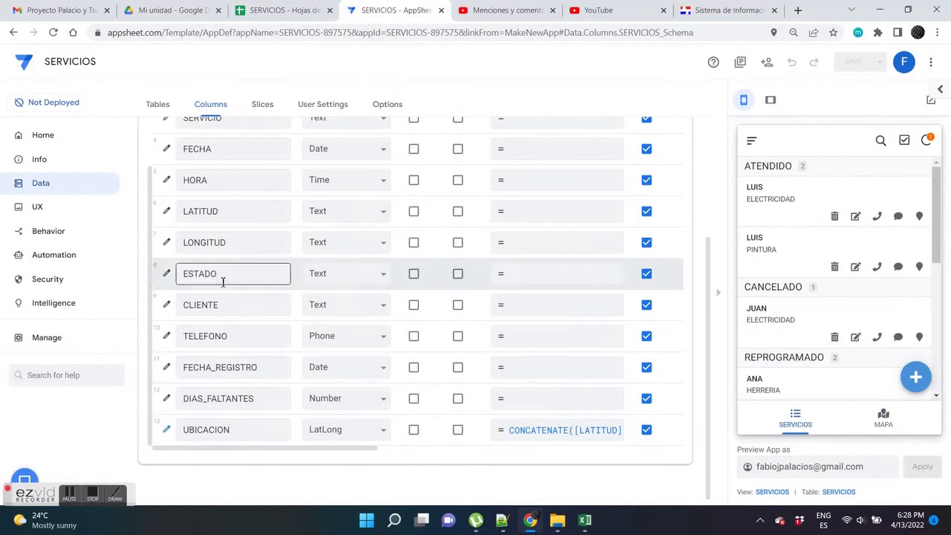
{"action": "left_click", "coordinate": [166, 336]}
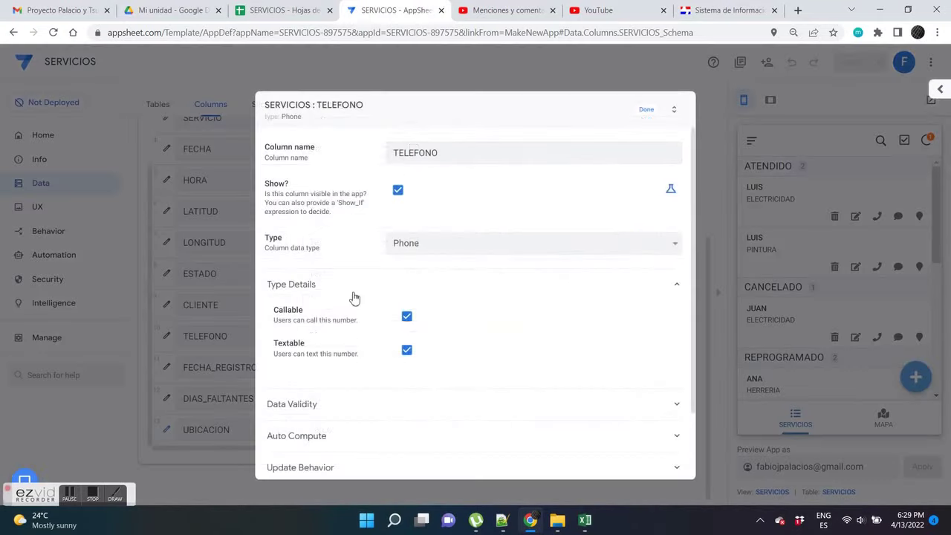
{"action": "scroll", "coordinate": [354, 297], "scroll_direction": "down", "scroll_amount": 2}
{"action": "left_click", "coordinate": [298, 327]}
{"action": "left_click", "coordinate": [437, 355]}
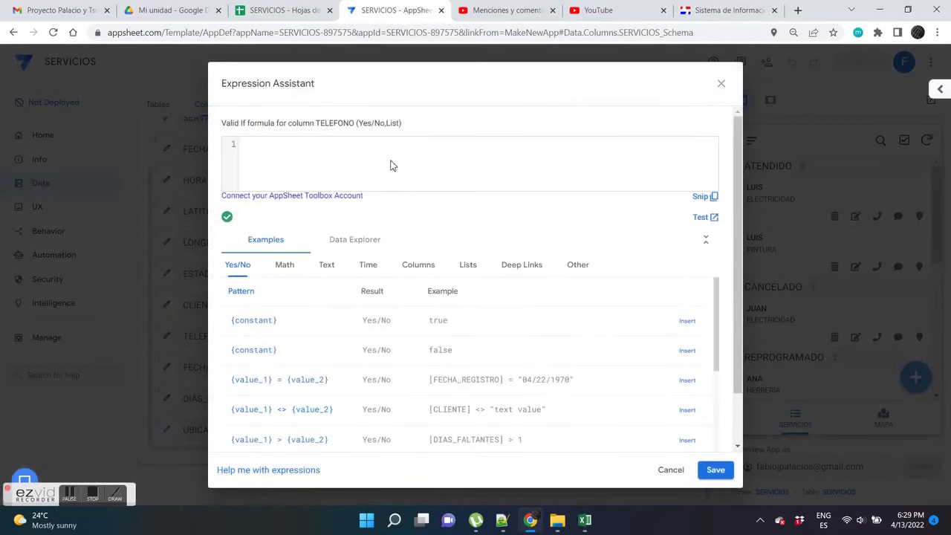
- Copy the ISNOTBLANK formula from the Notepad++ notes file
{"action": "left_click", "coordinate": [503, 520]}
{"action": "left_click", "coordinate": [305, 251]}
{"action": "left_click_drag", "start_coordinate": [170, 280], "coordinate": [603, 282]}
{"action": "left_click_drag", "start_coordinate": [283, 315], "coordinate": [37, 319]}
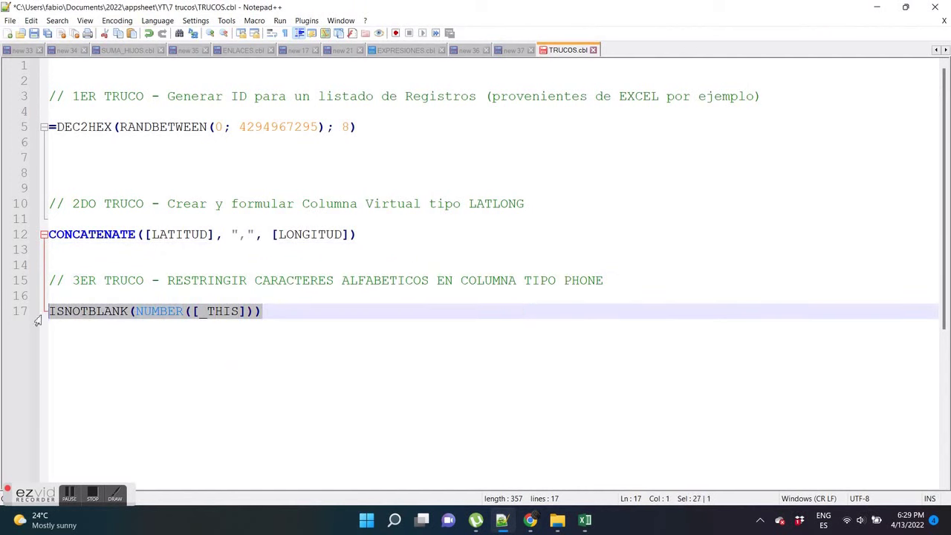
{"action": "right_click", "coordinate": [103, 313]}
{"action": "left_click", "coordinate": [152, 76]}
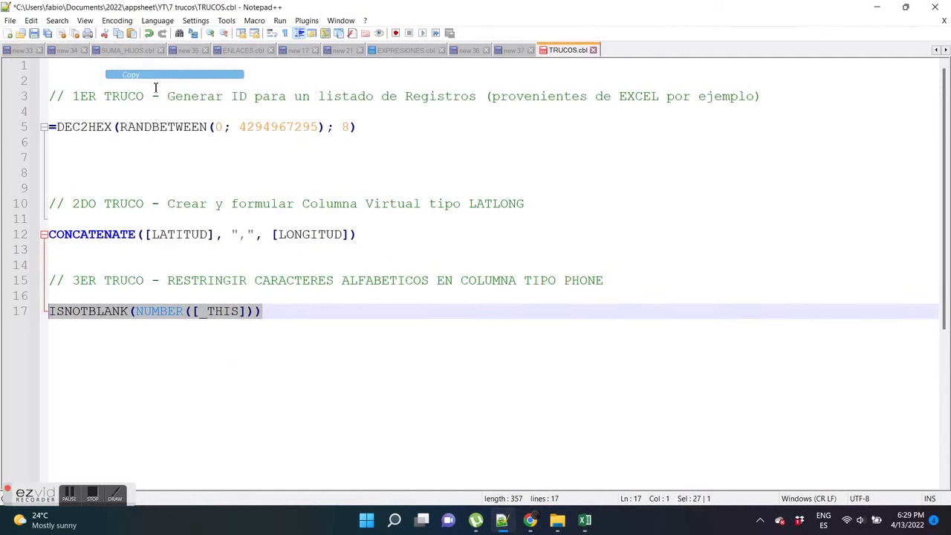
{"action": "left_click", "coordinate": [530, 514]}
- Paste ISNOTBLANK(NUMBER([_THIS])) as TELEFONO's Valid If, finish the column, and save the app
{"action": "right_click", "coordinate": [351, 154]}
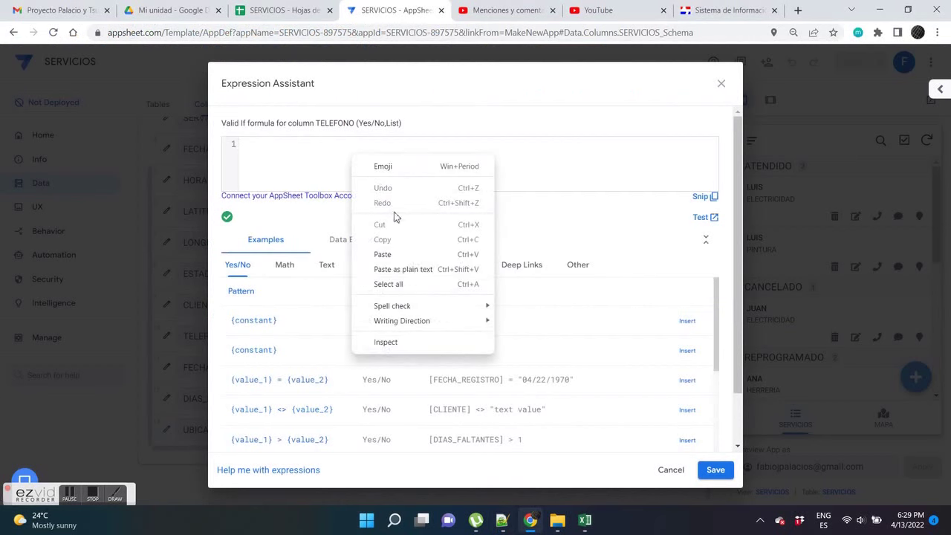
{"action": "left_click", "coordinate": [382, 254]}
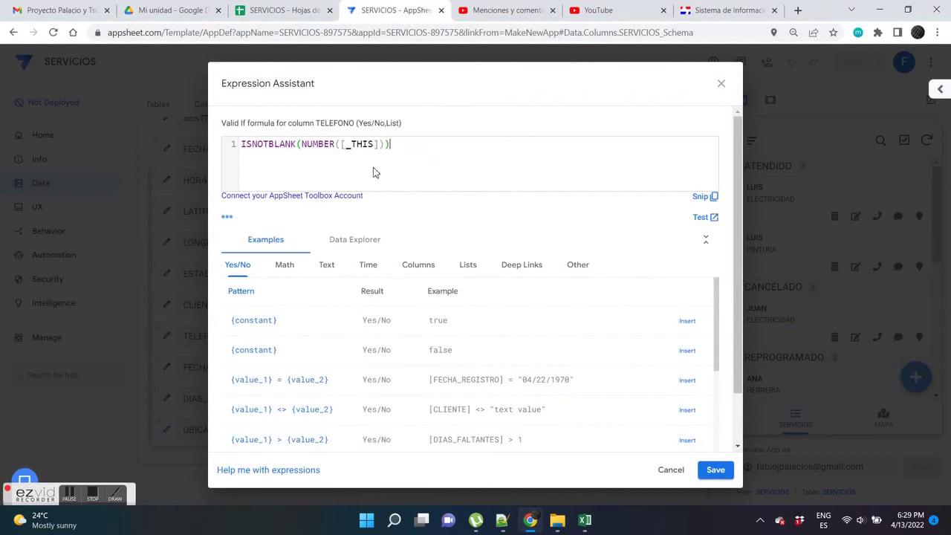
{"action": "left_click", "coordinate": [715, 470]}
{"action": "left_click", "coordinate": [649, 108]}
{"action": "left_click", "coordinate": [854, 63]}
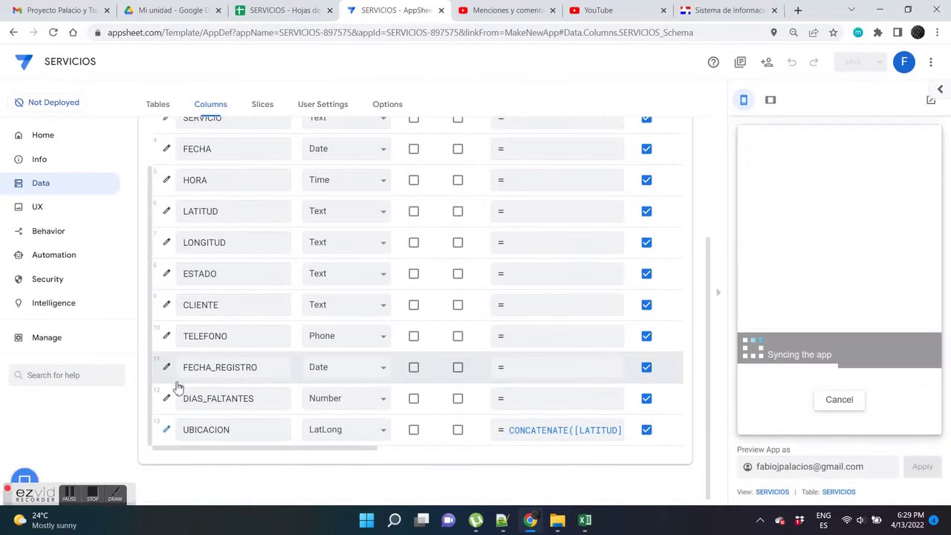
- Set TELEFONO's invalid value error message to "solo números, loco!"
{"action": "left_click", "coordinate": [166, 335]}
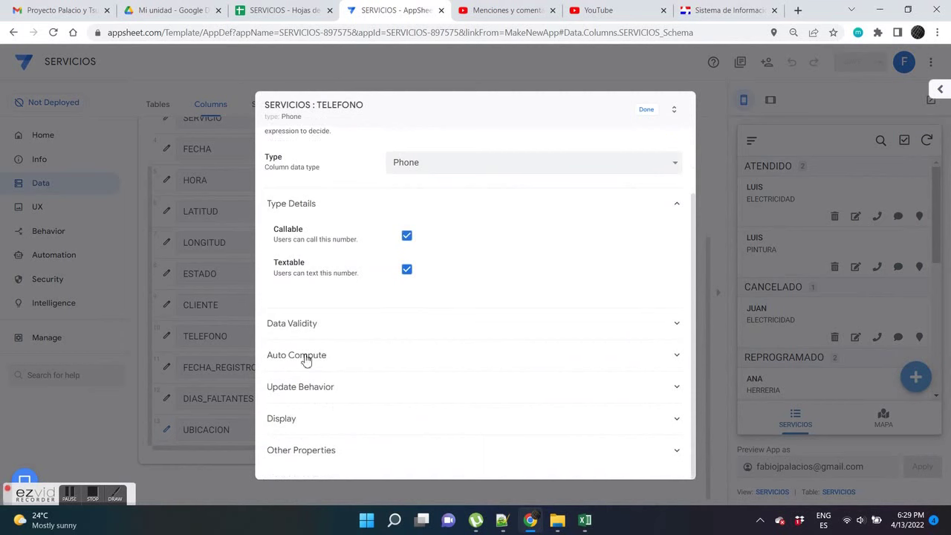
{"action": "left_click", "coordinate": [306, 327]}
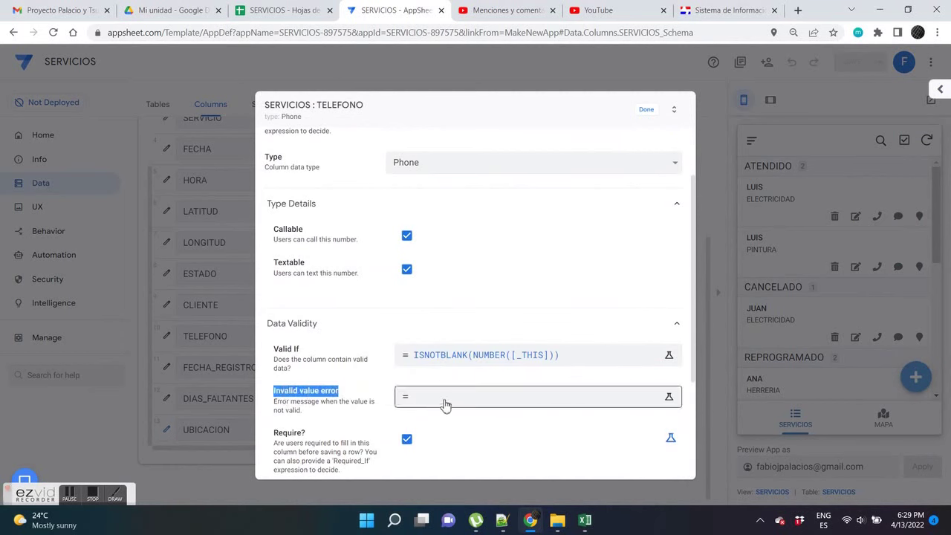
{"action": "left_click", "coordinate": [444, 401]}
{"action": "type", "text": "solo"}
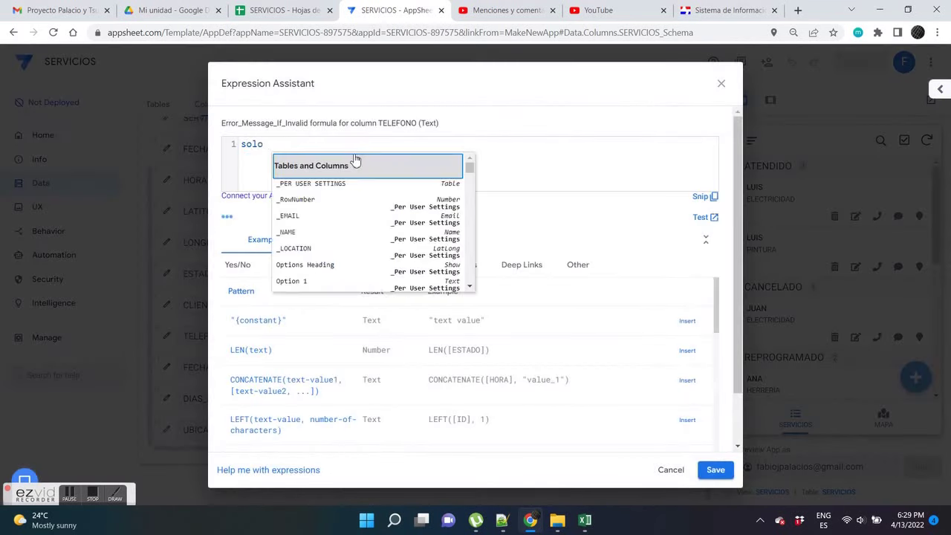
{"action": "type", "text": " n"}
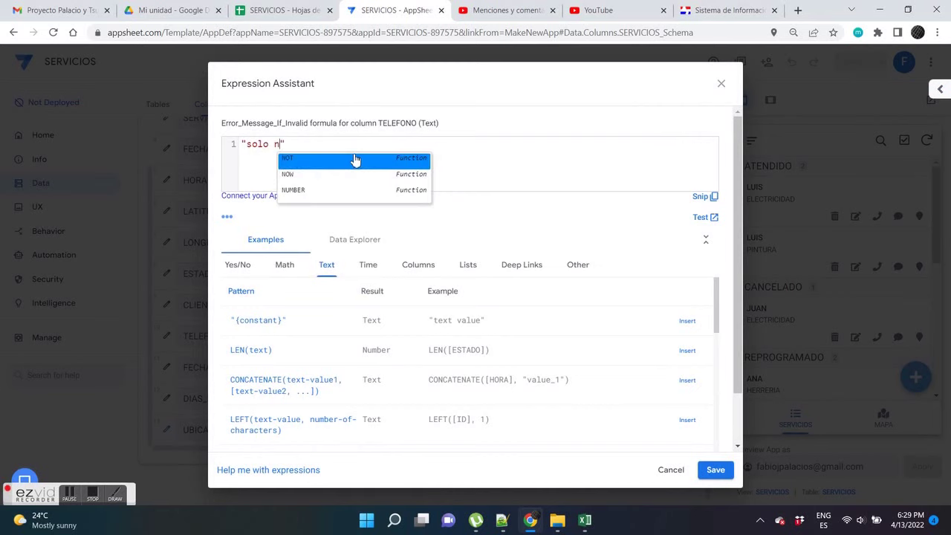
{"action": "type", "text": "úmeros,"}
{"action": "type", "text": " loco"}
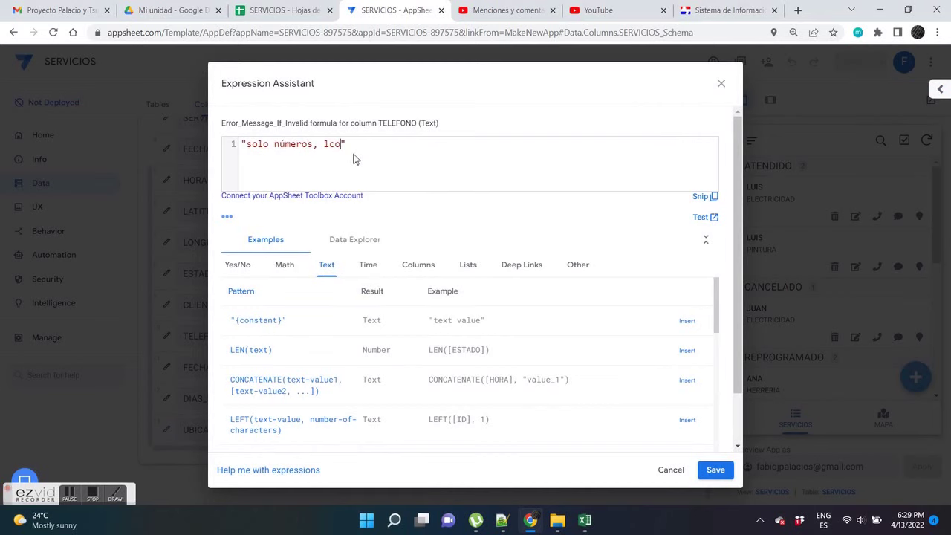
{"action": "type", "text": "!"}
{"action": "left_click", "coordinate": [715, 470]}
{"action": "left_click", "coordinate": [643, 105]}
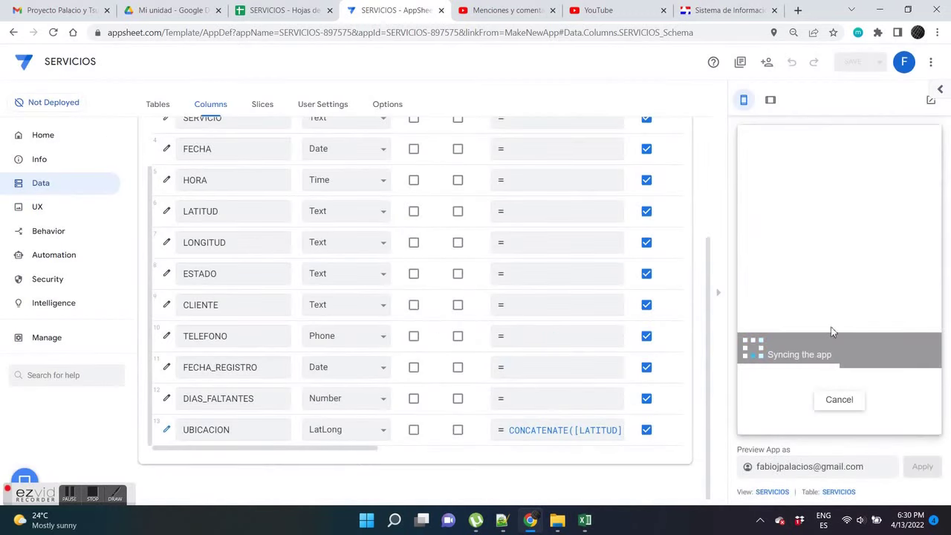
- Start a new electricidad record dated 04/28/2022 and fill its LATITUD and LONGITUD
{"action": "left_click", "coordinate": [915, 376]}
{"action": "left_click", "coordinate": [831, 254]}
{"action": "type", "text": "electricidad"}
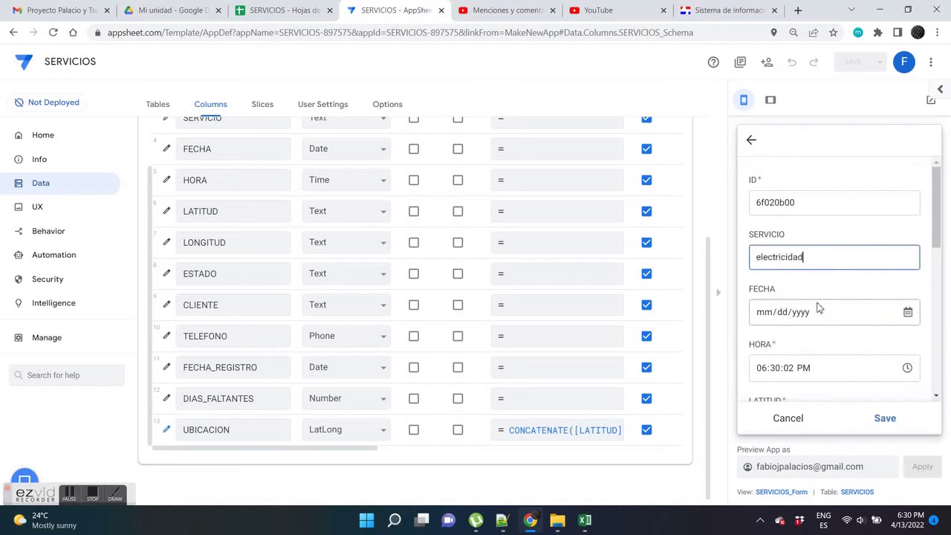
{"action": "left_click", "coordinate": [866, 324]}
{"action": "left_click", "coordinate": [908, 312]}
{"action": "left_click", "coordinate": [826, 439]}
{"action": "scroll", "coordinate": [786, 297], "scroll_direction": "down", "scroll_amount": 2}
{"action": "left_click", "coordinate": [787, 295]}
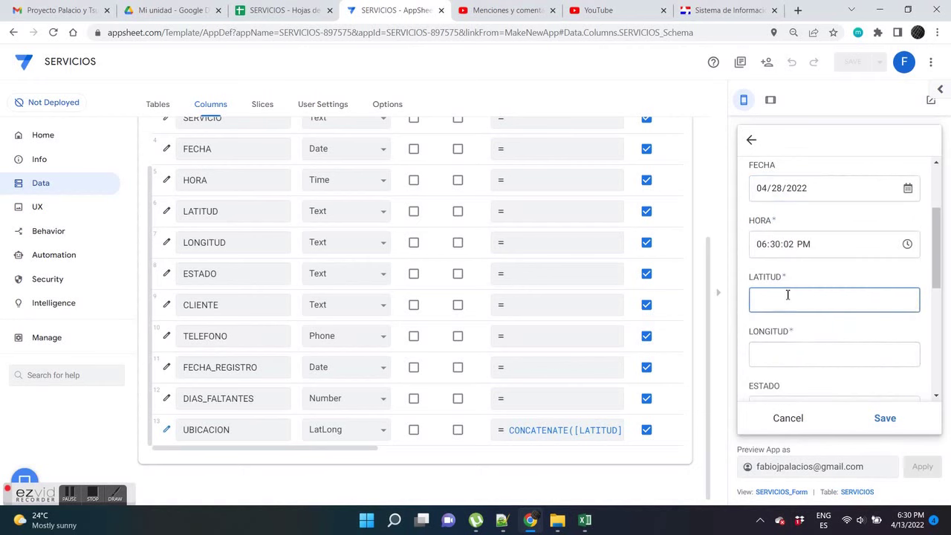
{"action": "type", "text": "-25.125"}
{"action": "key", "text": "Tab"}
{"action": "type", "text": "-57.15262"}
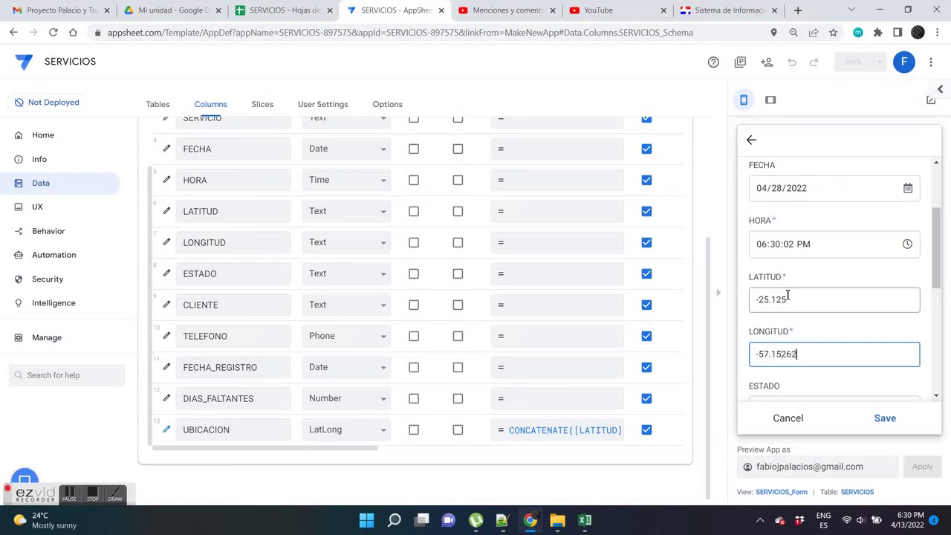
{"action": "scroll", "coordinate": [792, 304], "scroll_direction": "down", "scroll_amount": 3}
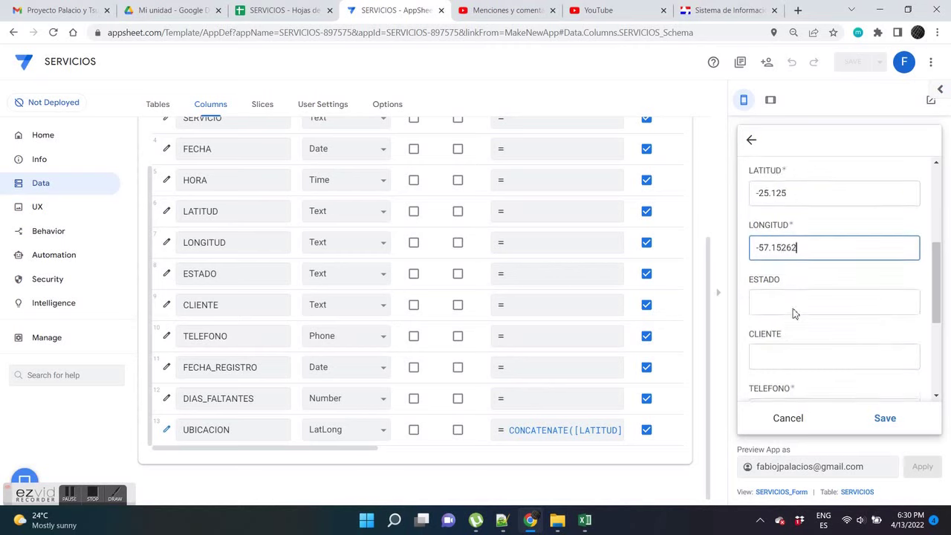
- Fill TELEFONO, then retype it as 454545 and 56575mk to test validation
{"action": "left_click", "coordinate": [795, 333]}
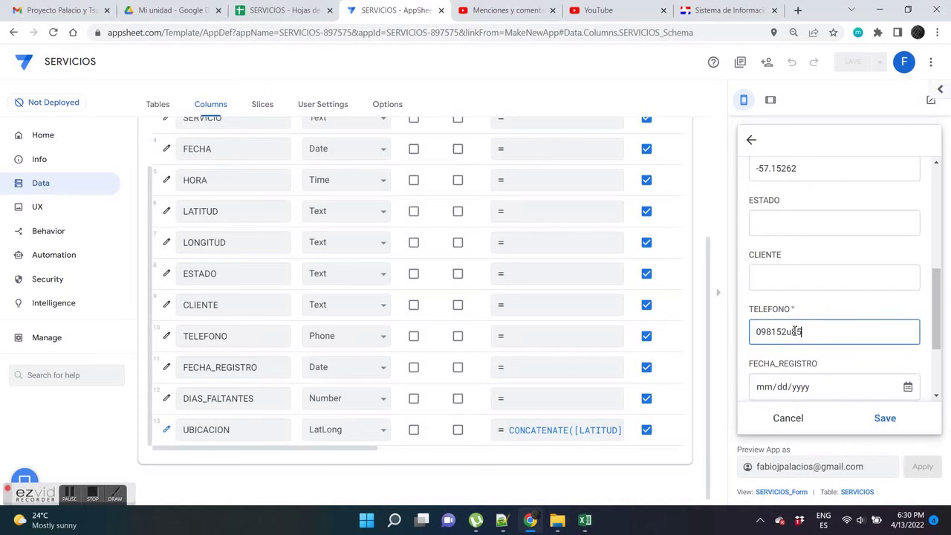
{"action": "scroll", "coordinate": [796, 298], "scroll_direction": "down", "scroll_amount": 1}
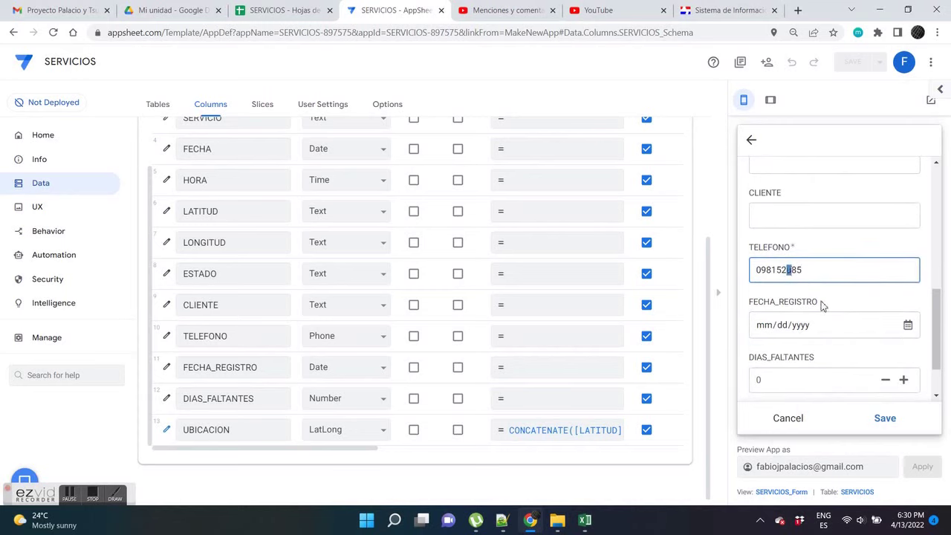
{"action": "scroll", "coordinate": [822, 306], "scroll_direction": "down", "scroll_amount": 1}
{"action": "left_click", "coordinate": [885, 418]}
{"action": "left_click", "coordinate": [765, 203]}
{"action": "key", "text": "ctrl+a"}
{"action": "type", "text": "454545"}
{"action": "double_click", "coordinate": [830, 213]}
{"action": "type", "text": "56575mk"}
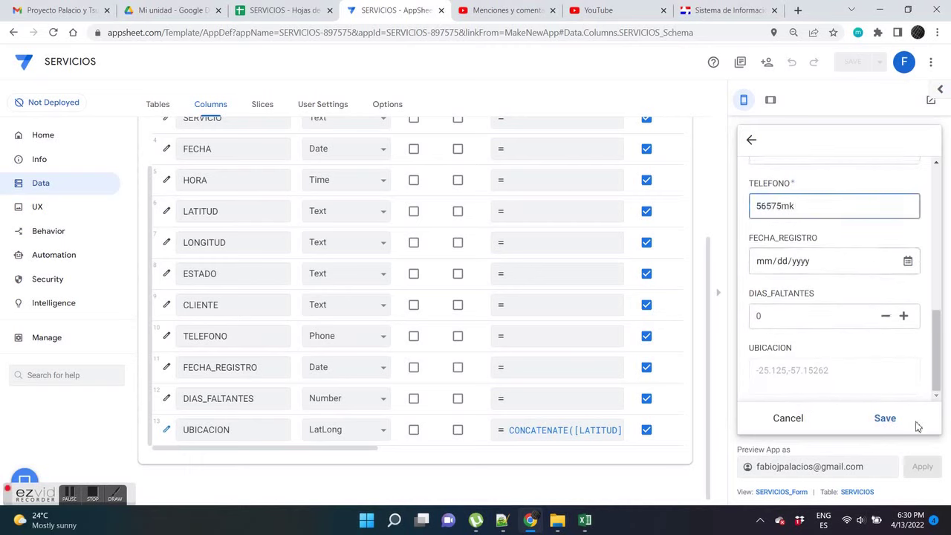
- Confirm letters trigger the error, correct the phone to digits, save, and go to SERVICIOS
{"action": "left_click", "coordinate": [885, 418]}
{"action": "left_click", "coordinate": [813, 203]}
{"action": "key", "text": "shift+Left"}
{"action": "key", "text": "shift+Left"}
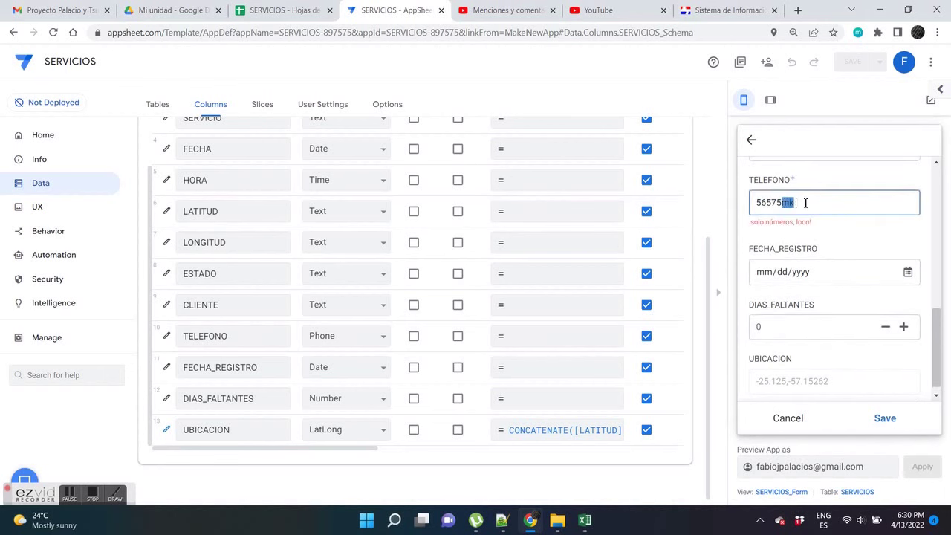
{"action": "type", "text": "45"}
{"action": "left_click", "coordinate": [884, 418]}
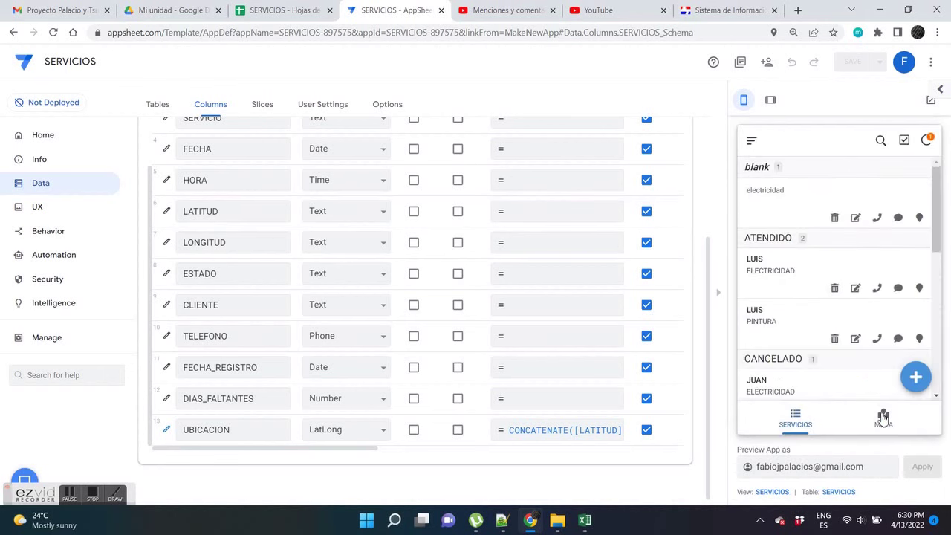
{"action": "left_click", "coordinate": [308, 11]}
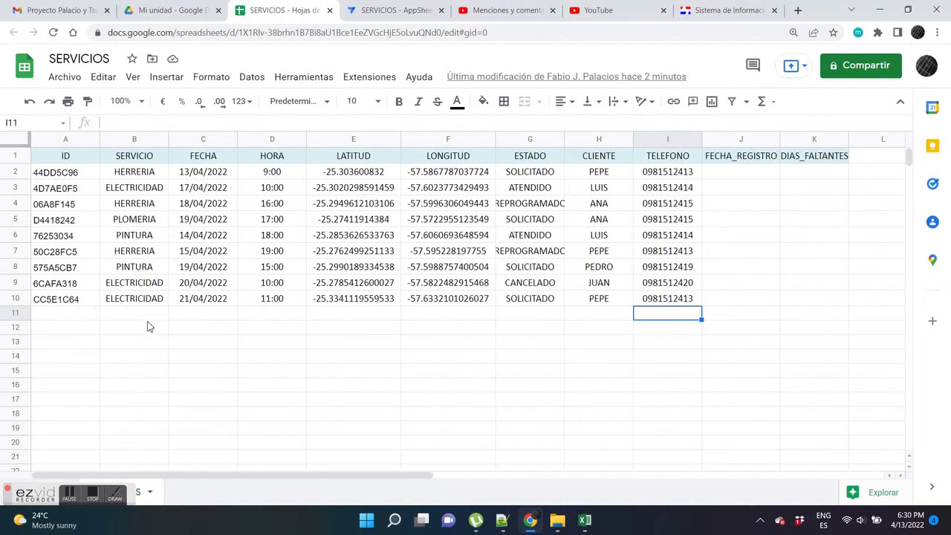
- Check row 11's new record, its LONGITUD and phone (A11, F11, I11), then return to AppSheet
{"action": "left_click", "coordinate": [64, 318]}
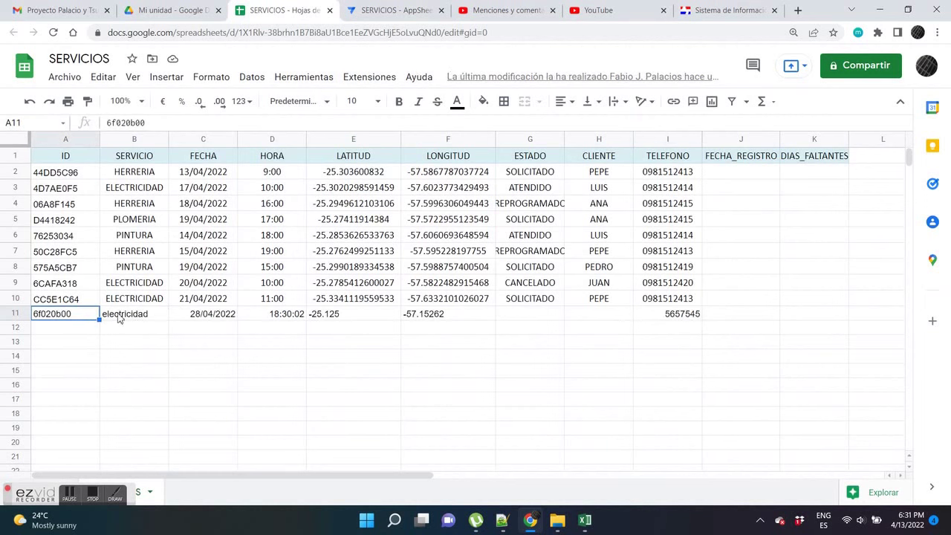
{"action": "left_click", "coordinate": [446, 314]}
{"action": "left_click", "coordinate": [683, 317]}
{"action": "left_click", "coordinate": [396, 11]}
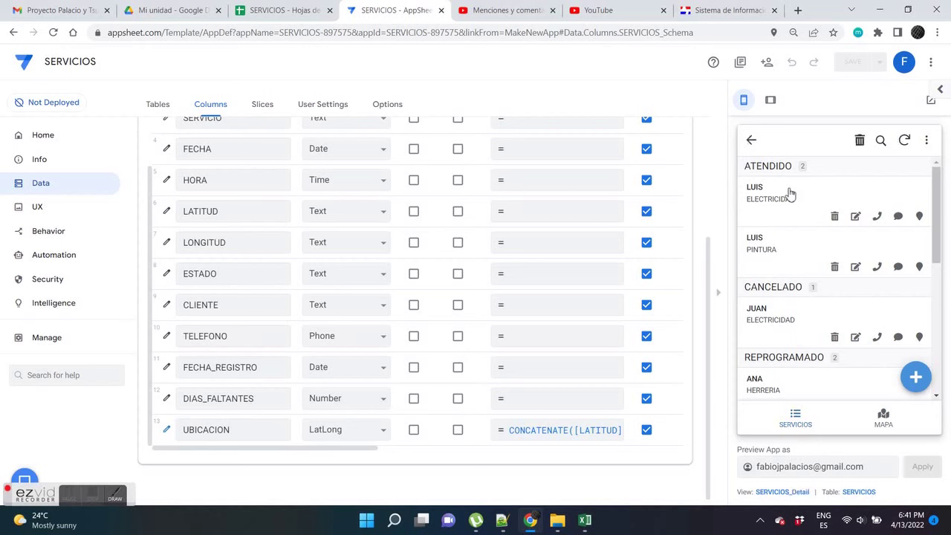
- Inspect the ELECTRICIDAD record's FECHA 17/4/2022 and open it for editing
{"action": "left_click", "coordinate": [792, 194]}
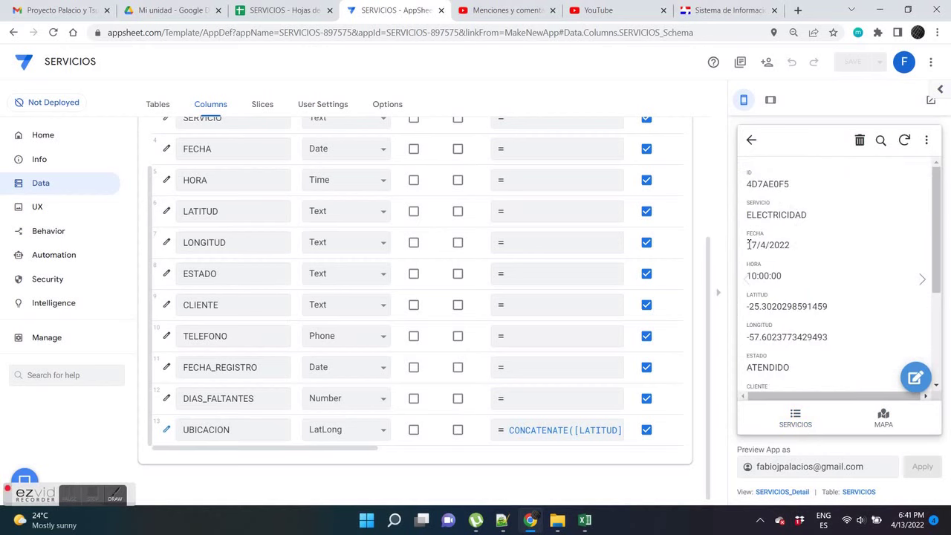
{"action": "left_click_drag", "start_coordinate": [748, 244], "coordinate": [790, 246]}
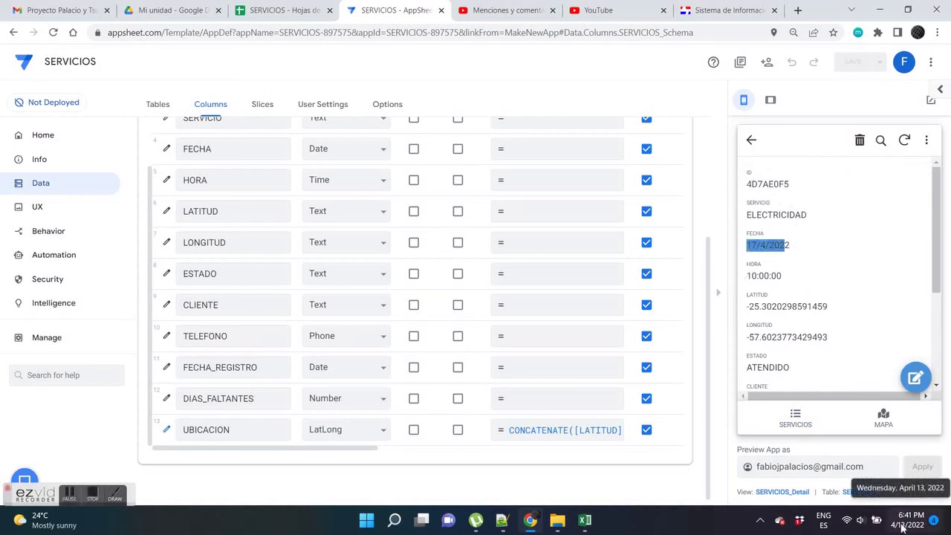
{"action": "scroll", "coordinate": [828, 339], "scroll_direction": "down", "scroll_amount": 3}
{"action": "left_click", "coordinate": [916, 377]}
{"action": "scroll", "coordinate": [827, 292], "scroll_direction": "down", "scroll_amount": 2}
{"action": "scroll", "coordinate": [827, 292], "scroll_direction": "down", "scroll_amount": 3}
{"action": "scroll", "coordinate": [800, 323], "scroll_direction": "down", "scroll_amount": 1}
- Open DIAS_FALTANTES's App formula editor and copy the days-between-dates formula from Notepad++
{"action": "left_click", "coordinate": [162, 400]}
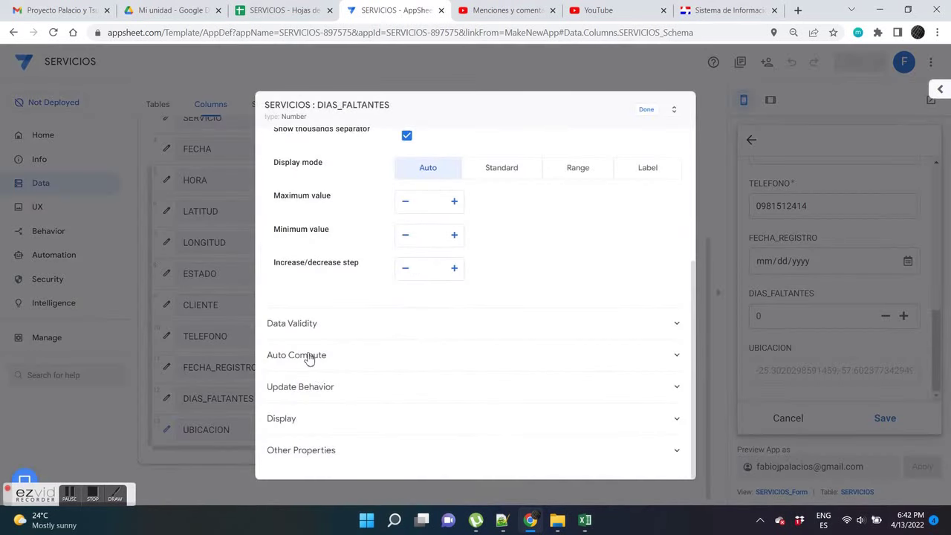
{"action": "left_click", "coordinate": [308, 357]}
{"action": "left_click", "coordinate": [404, 389]}
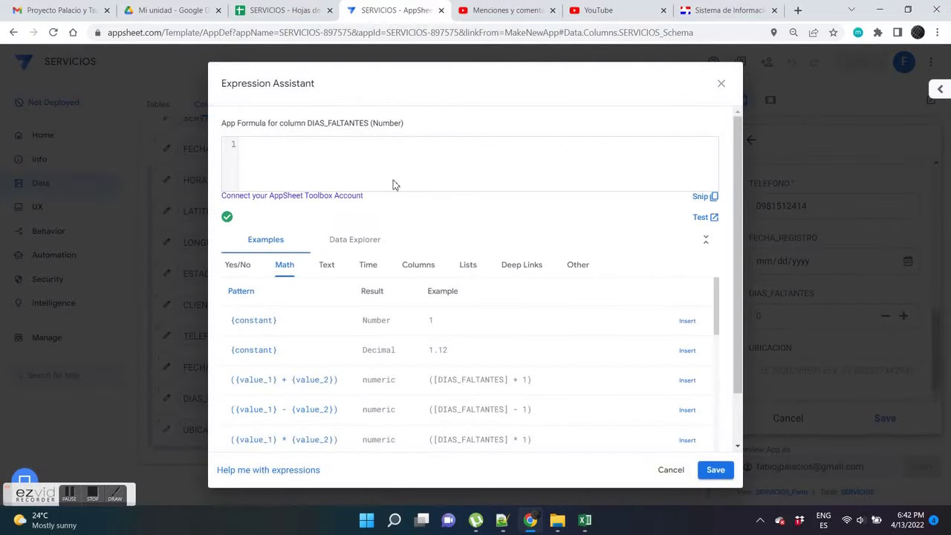
{"action": "left_click", "coordinate": [502, 520]}
{"action": "left_click_drag", "start_coordinate": [383, 389], "coordinate": [4, 394]}
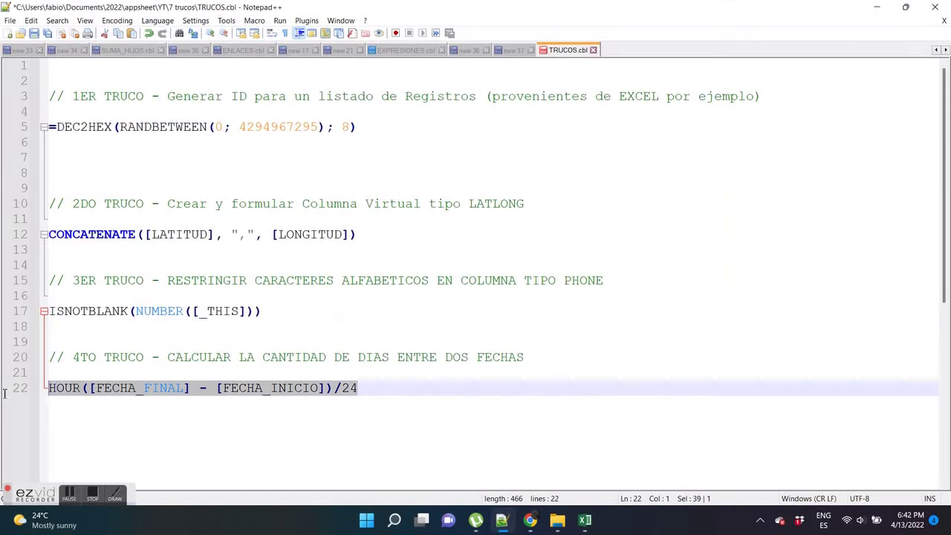
{"action": "right_click", "coordinate": [77, 394]}
{"action": "left_click", "coordinate": [112, 153]}
{"action": "left_click", "coordinate": [529, 520]}
- Paste the formula, adjust it to HOUR([FECHA] - TODAY())/24, and save the column
{"action": "right_click", "coordinate": [406, 158]}
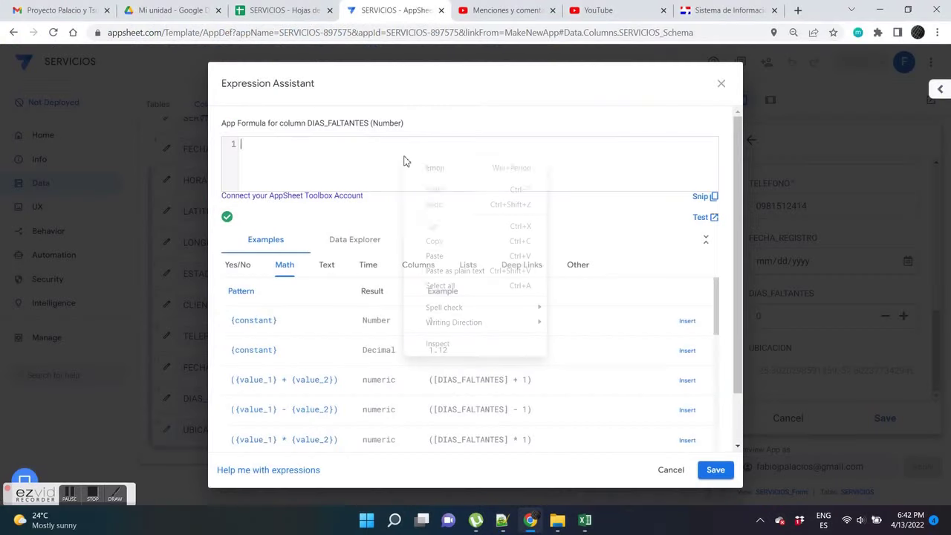
{"action": "left_click", "coordinate": [435, 256]}
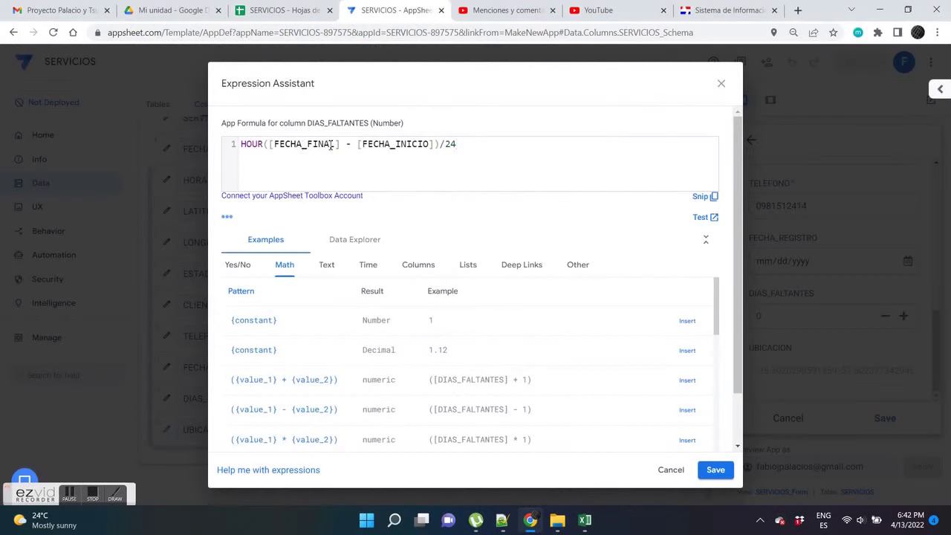
{"action": "mouse_move", "coordinate": [337, 145]}
{"action": "left_mouse_down"}
{"action": "mouse_move", "coordinate": [309, 145]}
{"action": "mouse_move", "coordinate": [402, 145]}
{"action": "left_mouse_up"}
{"action": "key", "text": "BackSpace"}
{"action": "type", "text": "today"}
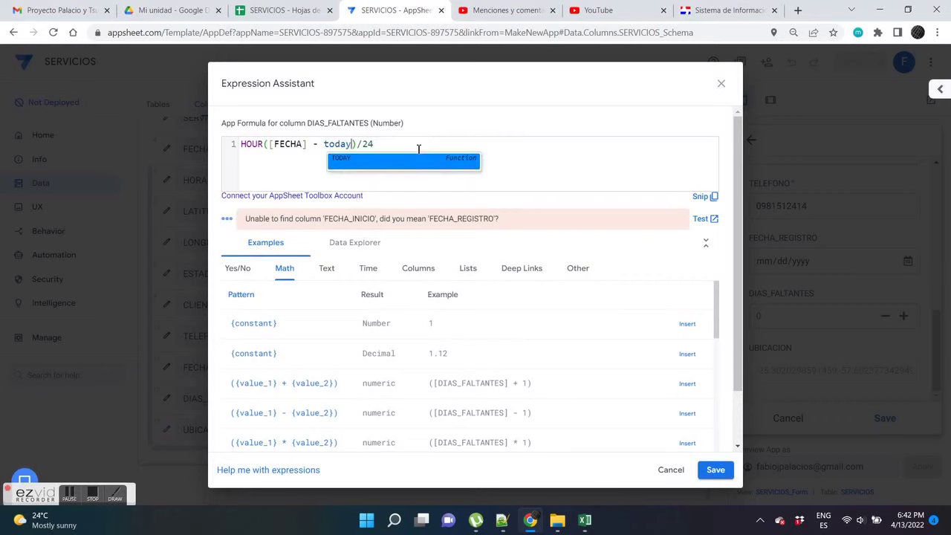
{"action": "key", "text": "Return"}
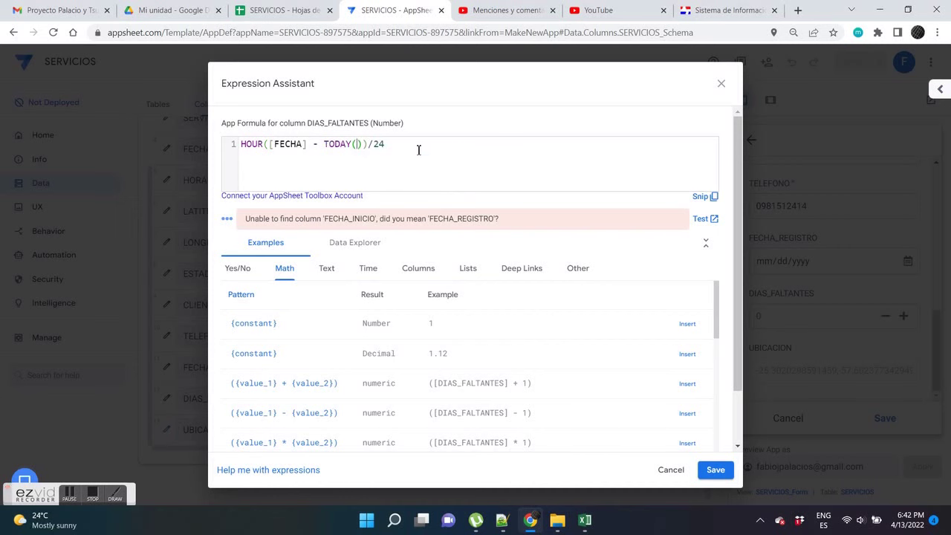
{"action": "left_click", "coordinate": [714, 470]}
{"action": "left_click", "coordinate": [648, 108]}
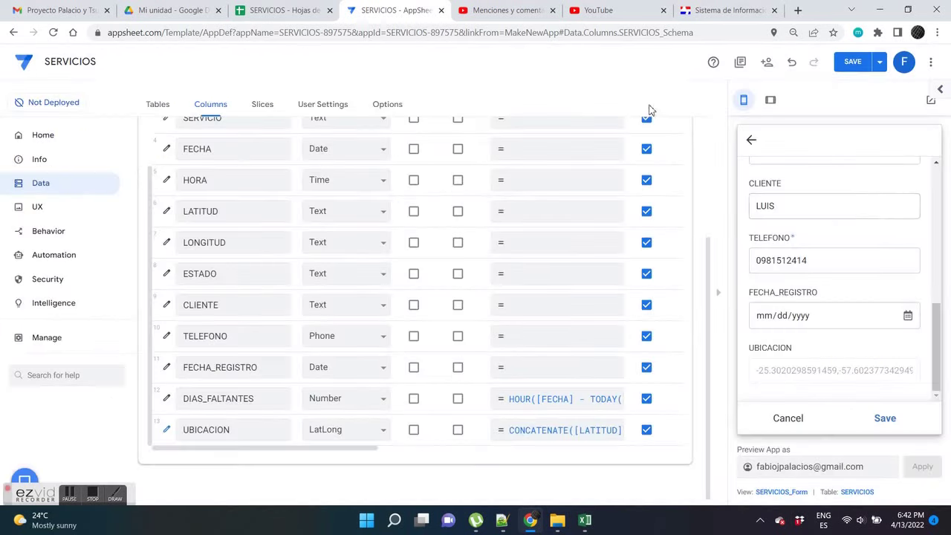
- Save the app, confirm DIAS_FALTANTES shows 4 in the preview form, and save the form
{"action": "left_click", "coordinate": [853, 61]}
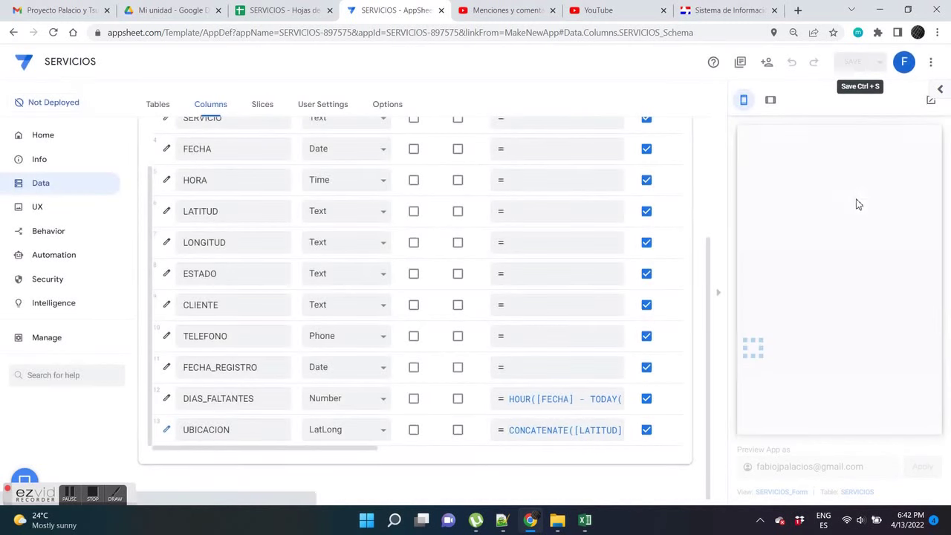
{"action": "scroll", "coordinate": [853, 236], "scroll_direction": "down", "scroll_amount": 2}
{"action": "scroll", "coordinate": [854, 236], "scroll_direction": "down", "scroll_amount": 2}
{"action": "scroll", "coordinate": [851, 260], "scroll_direction": "down", "scroll_amount": 3}
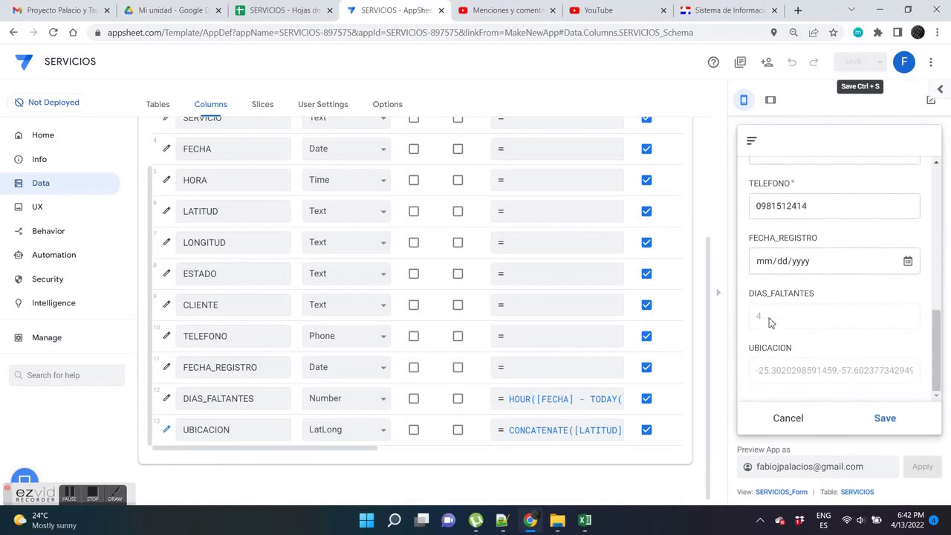
{"action": "left_click", "coordinate": [884, 421]}
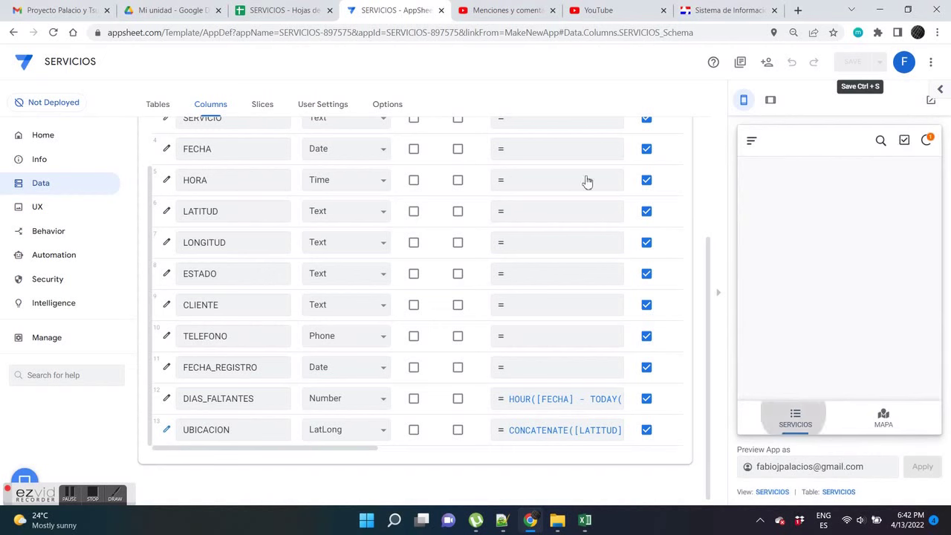
{"action": "left_click", "coordinate": [282, 9]}
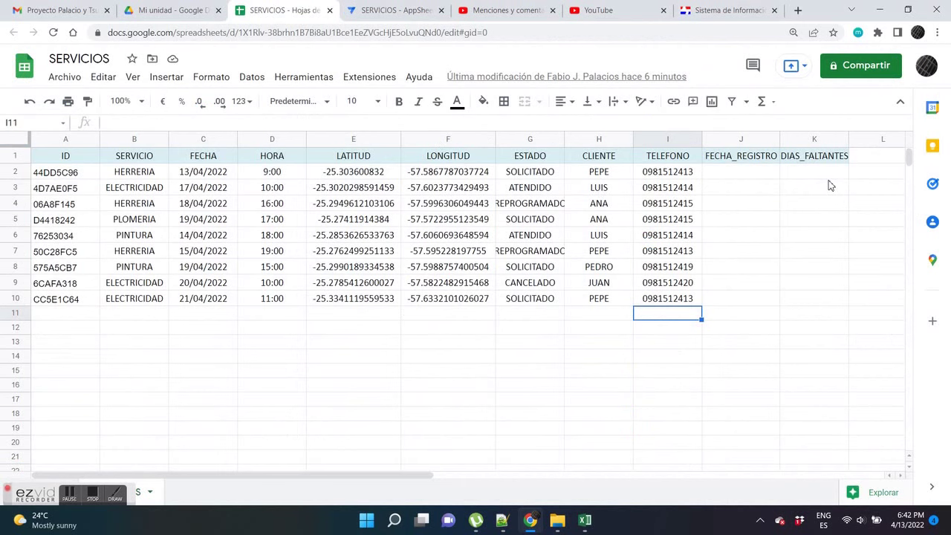
- Check the DIAS_FALTANTES value 4 in cell K3, then return to AppSheet
{"action": "left_click", "coordinate": [830, 186]}
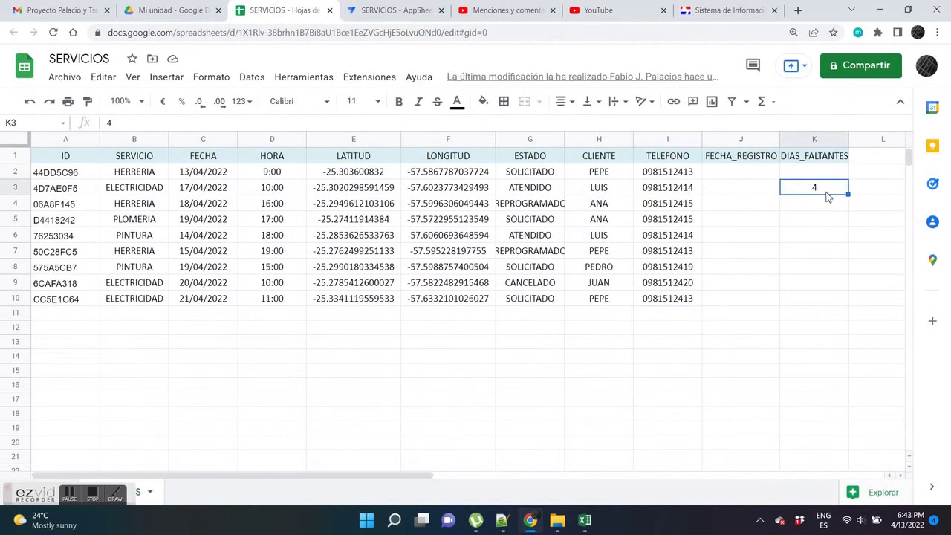
{"action": "left_click", "coordinate": [726, 192]}
{"action": "left_click", "coordinate": [667, 189]}
{"action": "left_click", "coordinate": [609, 192]}
{"action": "left_click", "coordinate": [828, 185]}
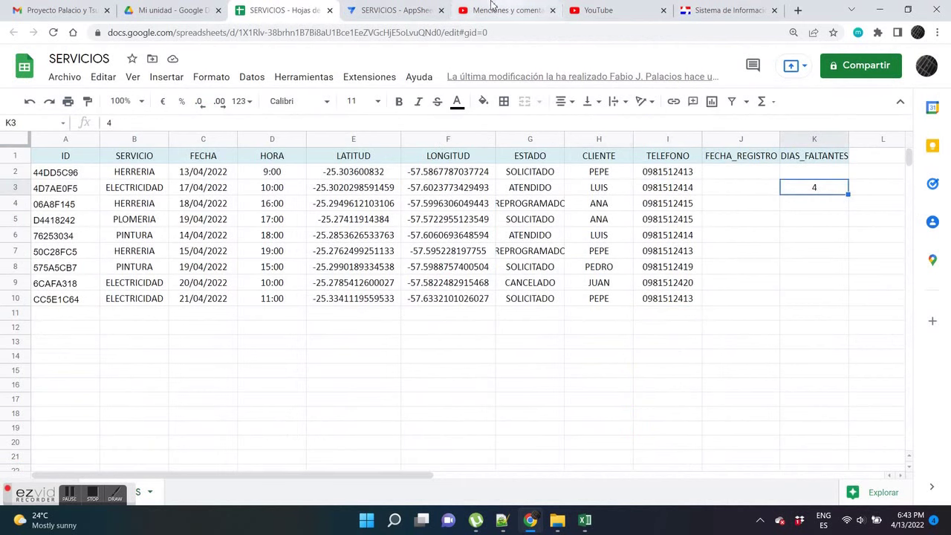
{"action": "left_click", "coordinate": [384, 11]}
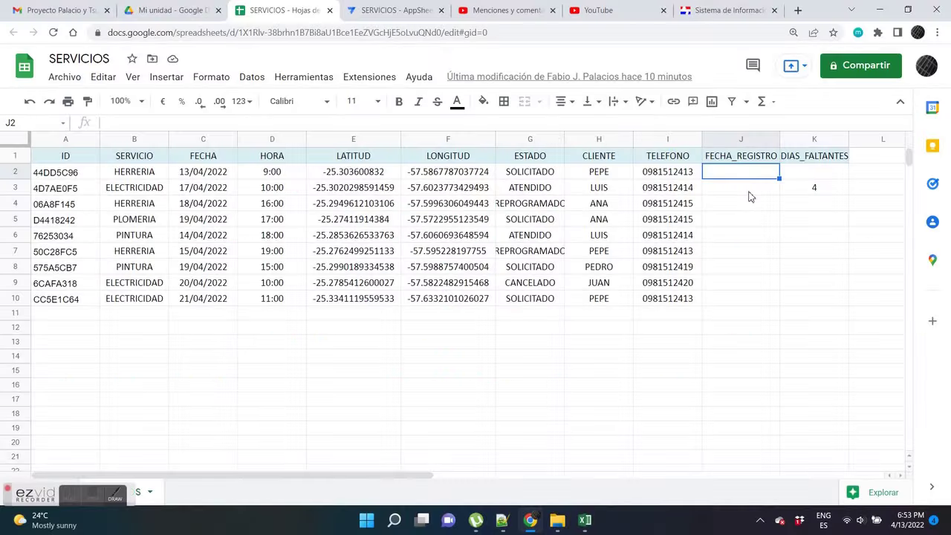
- Note the empty FECHA_REGISTRO cell, then change FECHA_REGISTRO's type to DateTime
{"action": "left_click", "coordinate": [773, 195]}
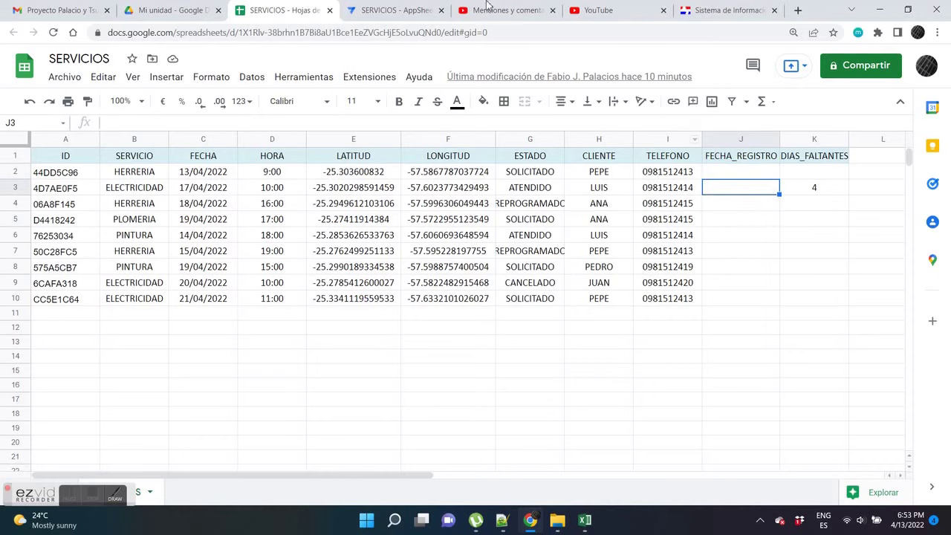
{"action": "left_click", "coordinate": [376, 10]}
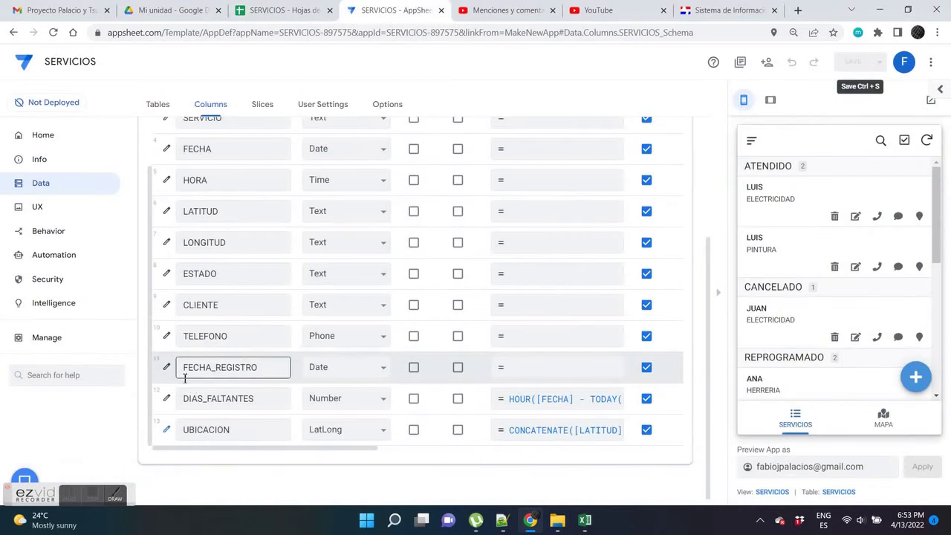
{"action": "left_click_drag", "start_coordinate": [182, 367], "coordinate": [392, 374]}
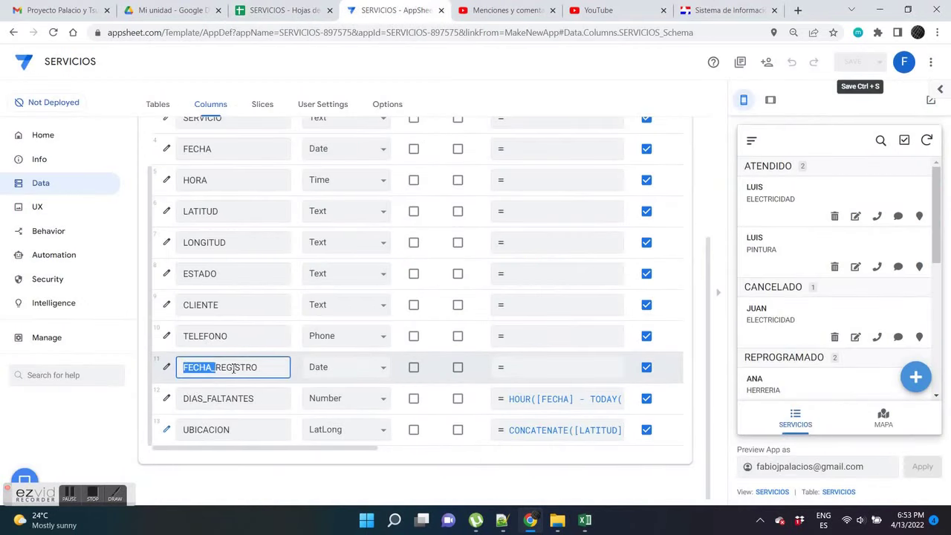
{"action": "left_click", "coordinate": [384, 368]}
{"action": "scroll", "coordinate": [336, 298], "scroll_direction": "down", "scroll_amount": 2}
{"action": "scroll", "coordinate": [336, 264], "scroll_direction": "up", "scroll_amount": 3}
{"action": "left_click", "coordinate": [338, 214]}
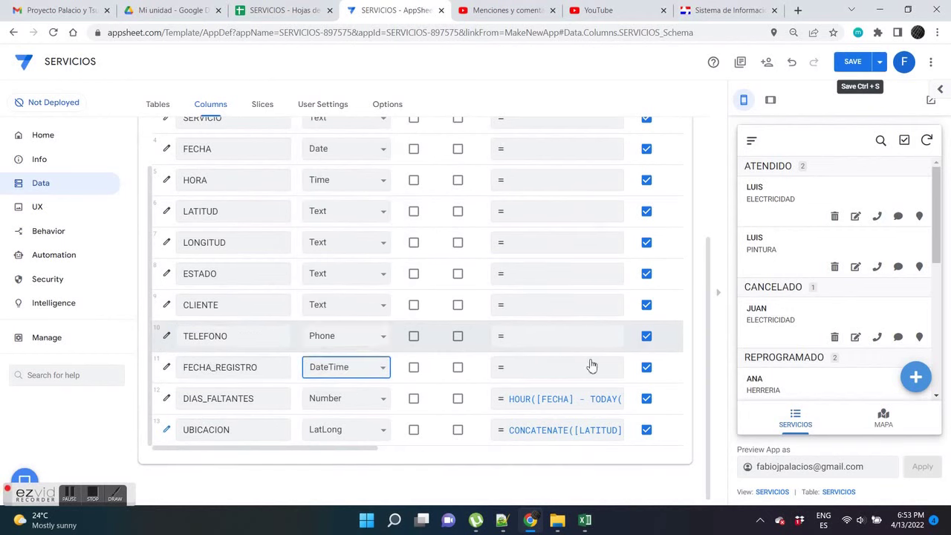
- Open FECHA_REGISTRO's settings and expand the Auto Compute section
{"action": "left_click", "coordinate": [166, 367]}
{"action": "scroll", "coordinate": [377, 350], "scroll_direction": "down", "scroll_amount": 1}
{"action": "scroll", "coordinate": [352, 369], "scroll_direction": "down", "scroll_amount": 2}
{"action": "left_click", "coordinate": [312, 357]}
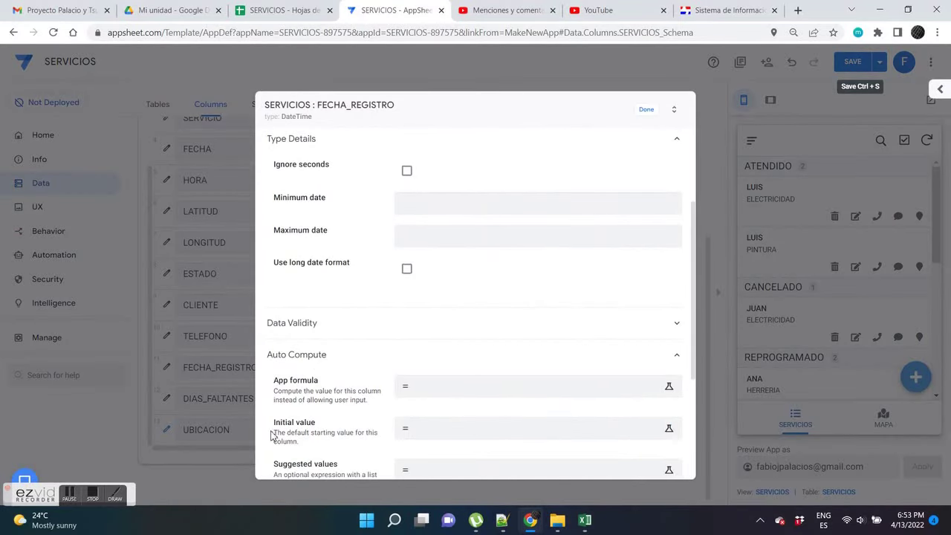
- Set FECHA_REGISTRO's initial value to NOW()
{"action": "left_click", "coordinate": [432, 428]}
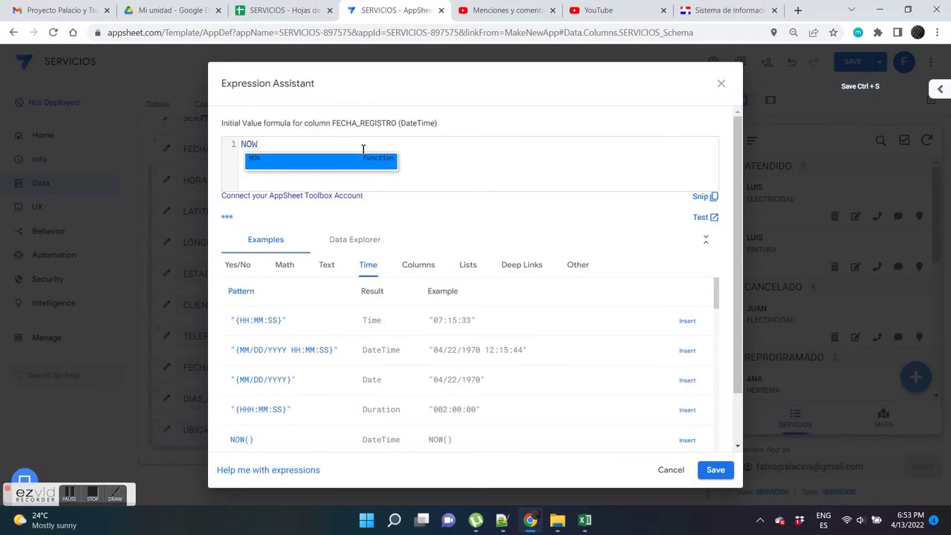
{"action": "type", "text": "()"}
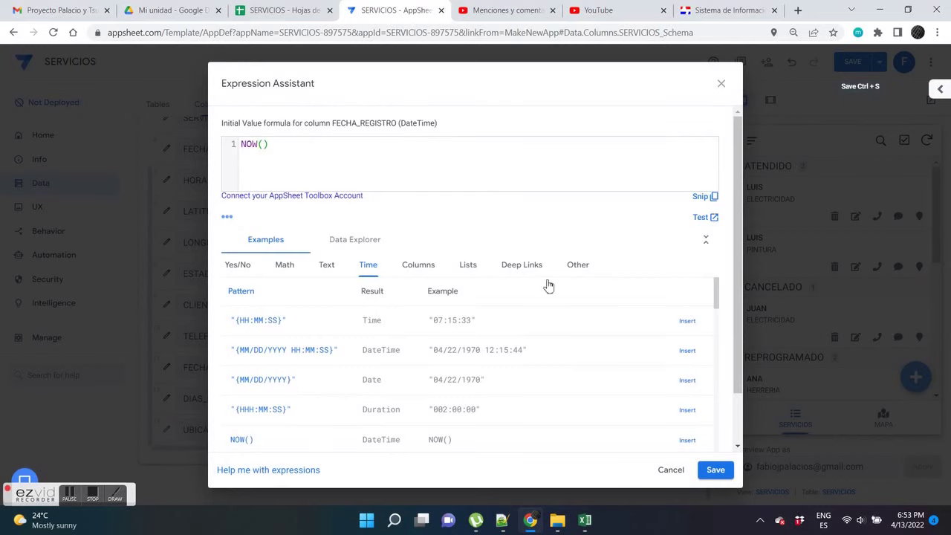
{"action": "left_click", "coordinate": [714, 470]}
- Make FECHA_REGISTRO non-editable with an Editable? formula of FALSE and finish the column
{"action": "scroll", "coordinate": [461, 324], "scroll_direction": "down", "scroll_amount": 3}
{"action": "left_click", "coordinate": [317, 399]}
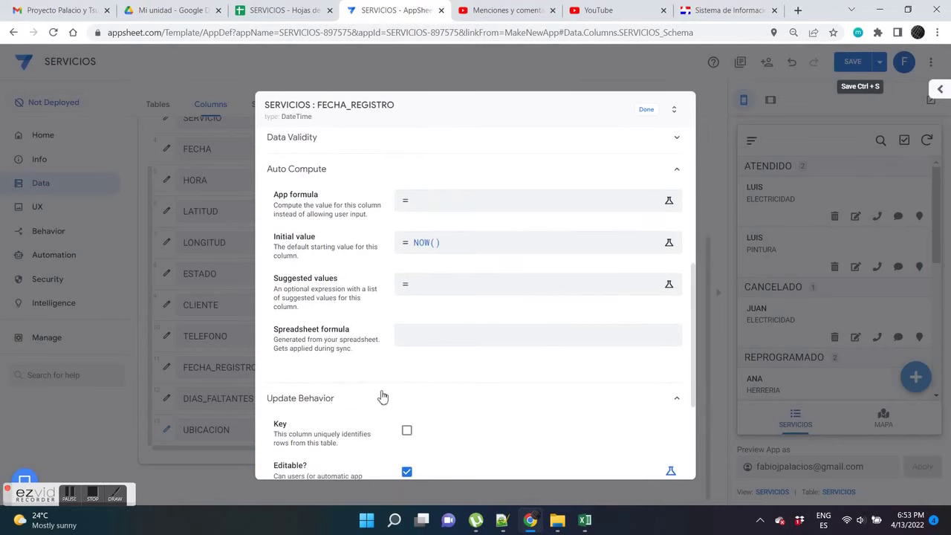
{"action": "scroll", "coordinate": [382, 394], "scroll_direction": "down", "scroll_amount": 2}
{"action": "left_click", "coordinate": [670, 347]}
{"action": "left_click", "coordinate": [550, 350]}
{"action": "type", "text": "FLA"}
{"action": "key", "text": "BackSpace"}
{"action": "key", "text": "BackSpace"}
{"action": "key", "text": "BackSpace"}
{"action": "type", "text": "ALSE"}
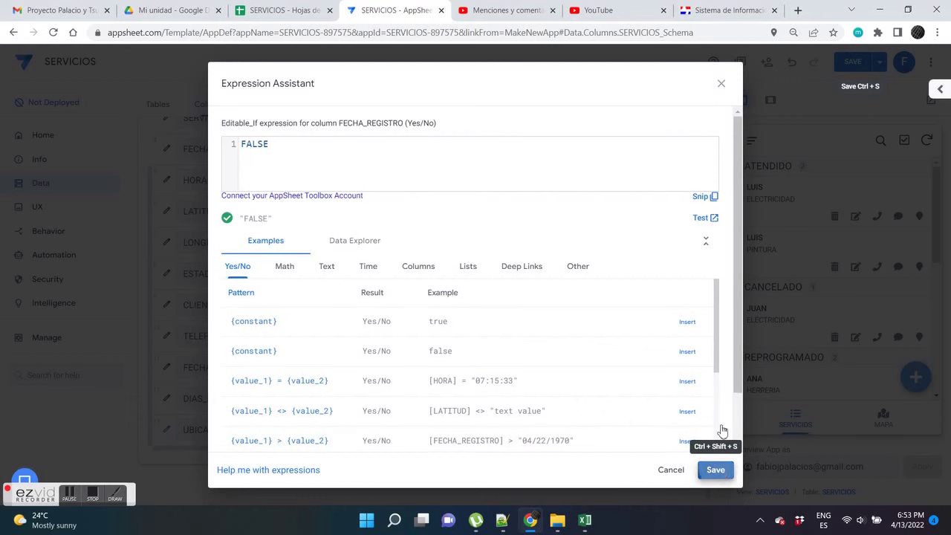
{"action": "left_click", "coordinate": [717, 470]}
{"action": "left_click", "coordinate": [653, 114]}
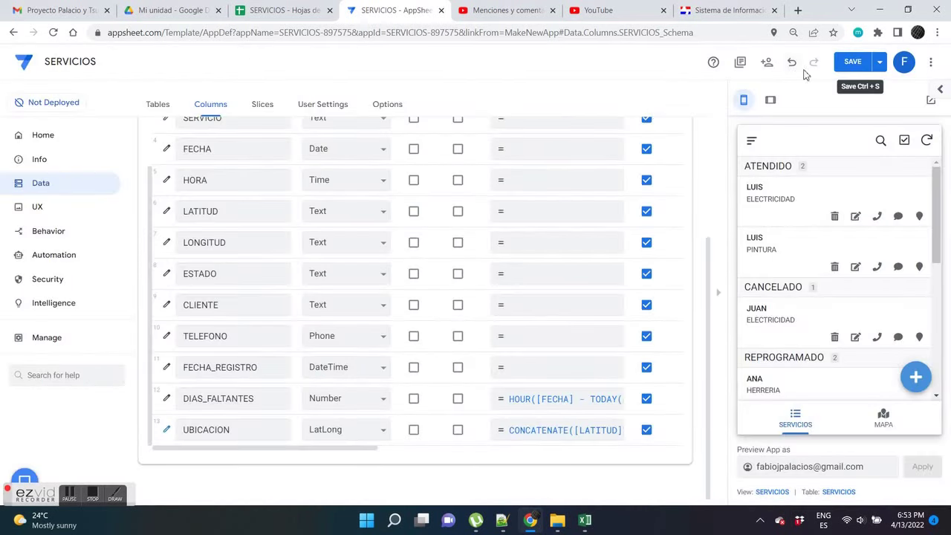
- Save the app and start a new record: SERVICIO INUTRA, FECHA 04/27/2022, latitude -25.123562, ESTADO S
{"action": "left_click", "coordinate": [848, 64]}
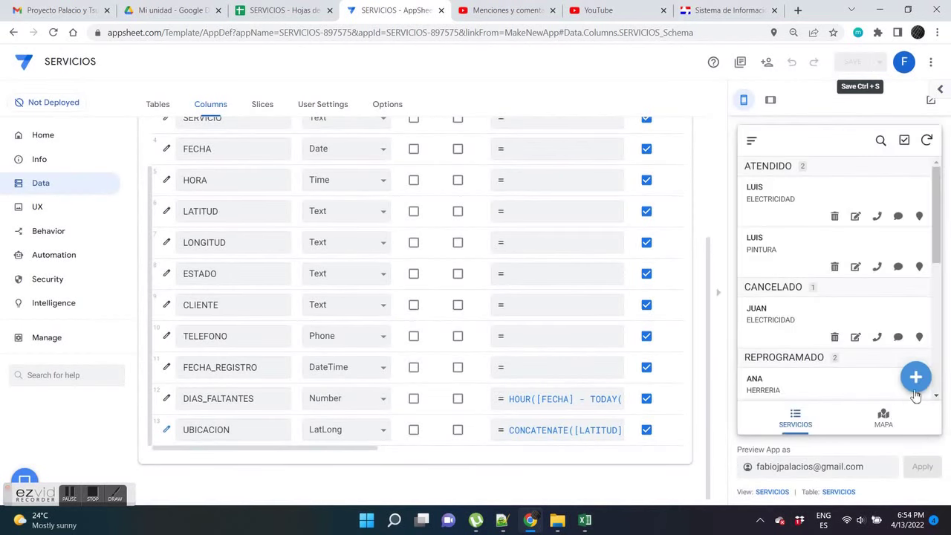
{"action": "left_click", "coordinate": [916, 376]}
{"action": "left_click", "coordinate": [798, 258]}
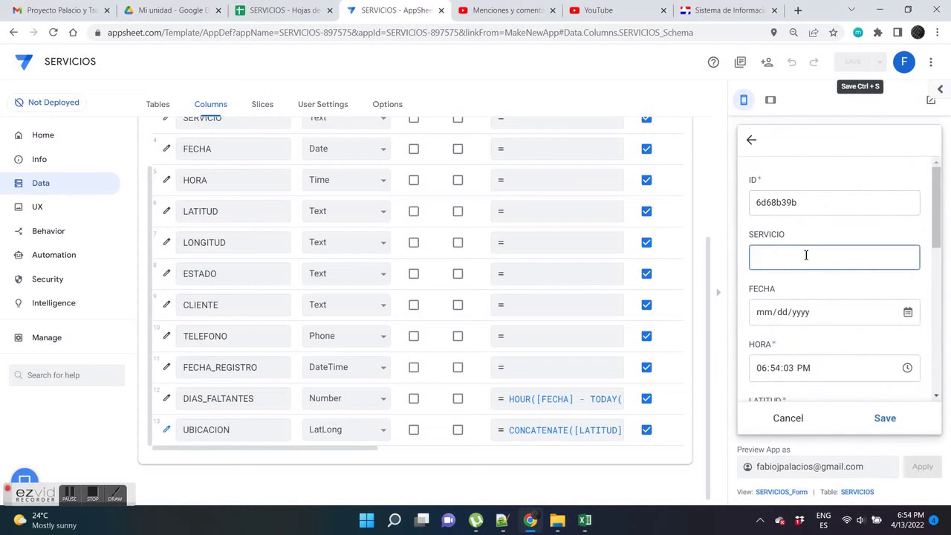
{"action": "type", "text": "PINUTRA"}
{"action": "left_click", "coordinate": [836, 316]}
{"action": "left_click", "coordinate": [817, 437]}
{"action": "scroll", "coordinate": [816, 335], "scroll_direction": "down", "scroll_amount": 3}
{"action": "left_click", "coordinate": [752, 237]}
{"action": "type", "text": "-25.123562"}
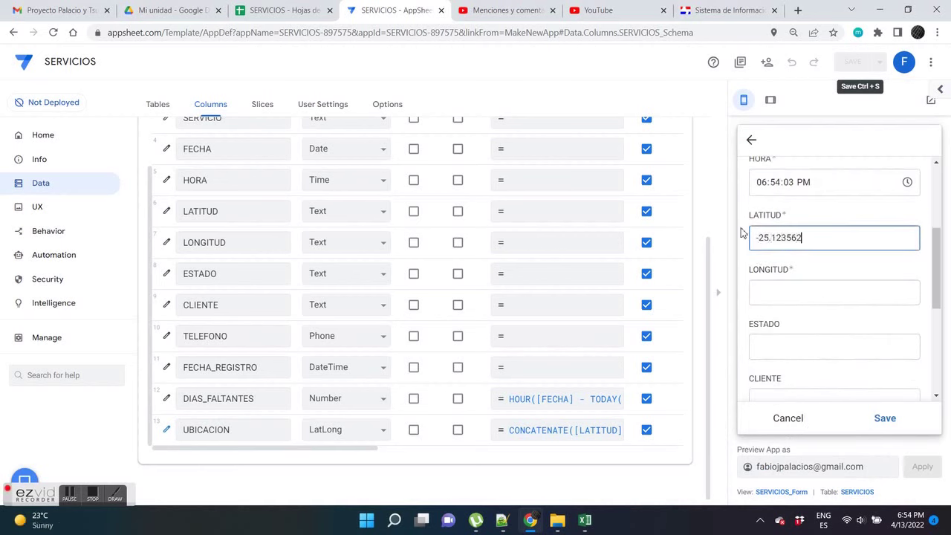
{"action": "left_click", "coordinate": [759, 289]}
{"action": "type", "text": "-57.362514"}
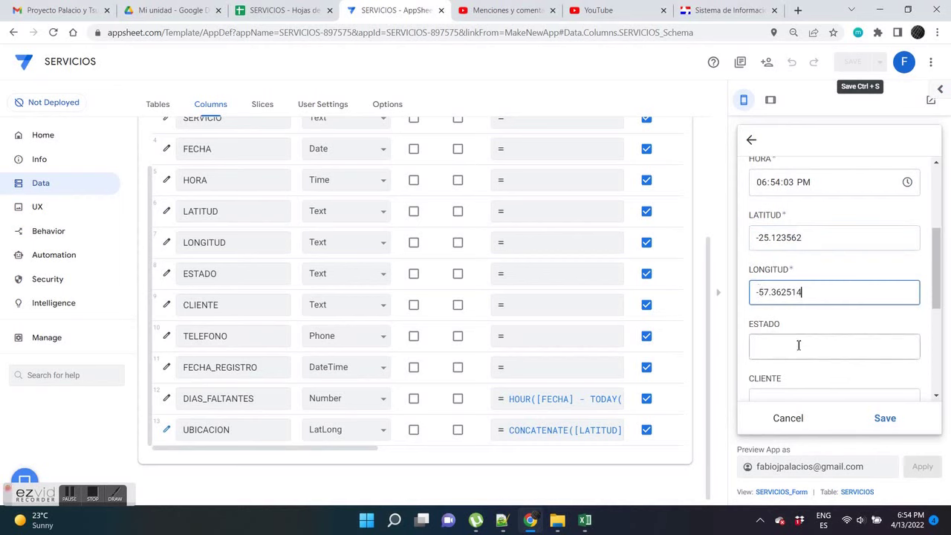
{"action": "left_click", "coordinate": [799, 344]}
{"action": "type", "text": "SOLICITADO"}
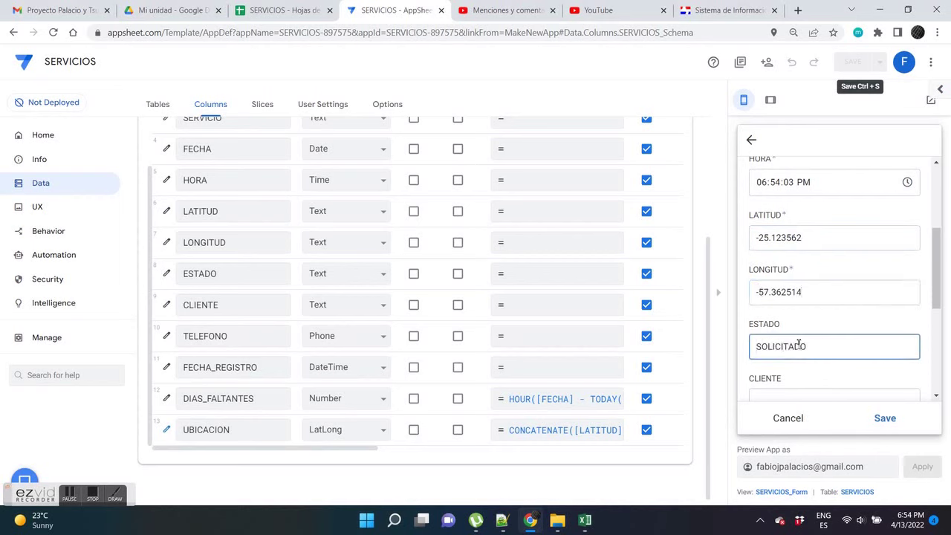
- Fill CLIENTE HUGO and TELEFONO, confirm FECHA_REGISTRO is read-only, and save the record
{"action": "scroll", "coordinate": [825, 371], "scroll_direction": "down", "scroll_amount": 1}
{"action": "left_click", "coordinate": [816, 340]}
{"action": "type", "text": "HUGO"}
{"action": "scroll", "coordinate": [822, 371], "scroll_direction": "down", "scroll_amount": 2}
{"action": "left_click", "coordinate": [797, 269]}
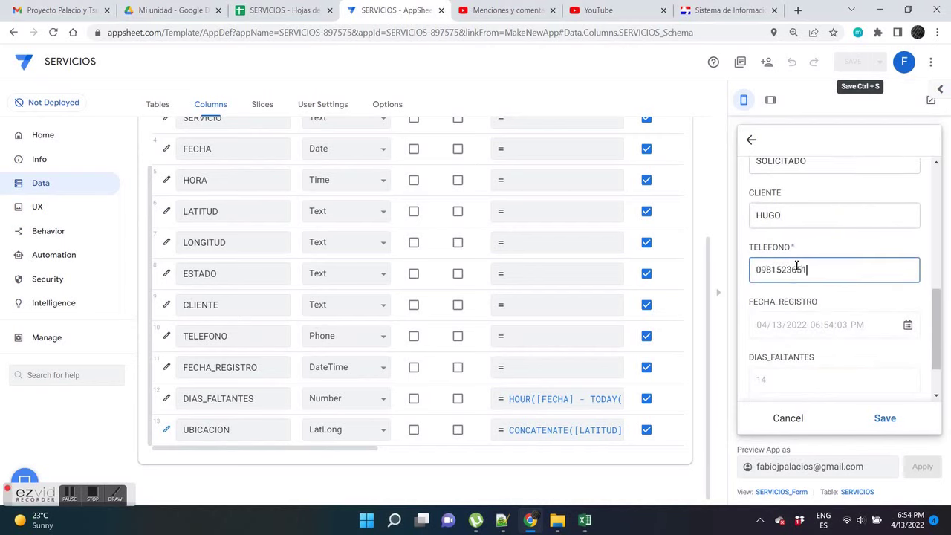
{"action": "left_click", "coordinate": [866, 331]}
{"action": "left_click", "coordinate": [763, 325]}
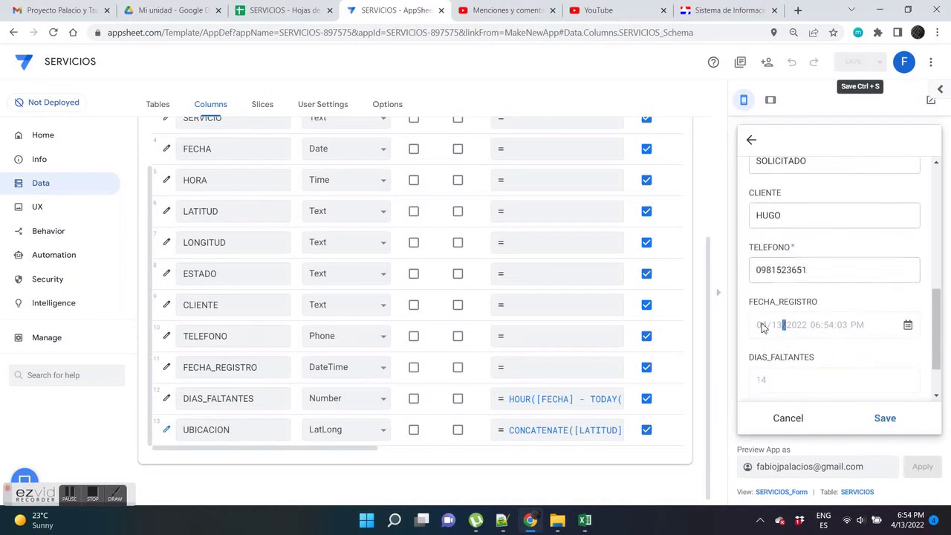
{"action": "scroll", "coordinate": [812, 391], "scroll_direction": "down", "scroll_amount": 1}
{"action": "left_click", "coordinate": [874, 420]}
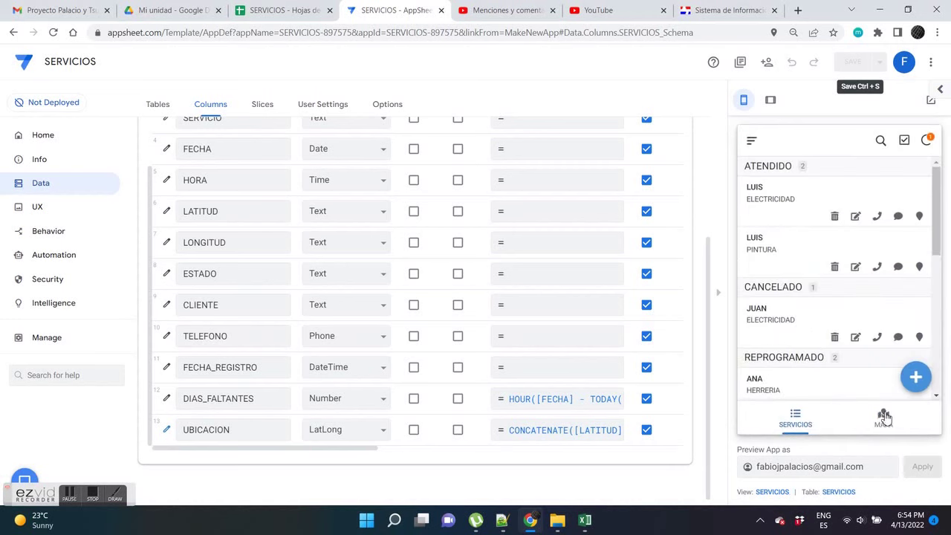
- Verify row 11's auto-stamped FECHA_REGISTRO and DIAS_FALTANTES 14, then show the MAPA view
{"action": "left_click", "coordinate": [298, 11]}
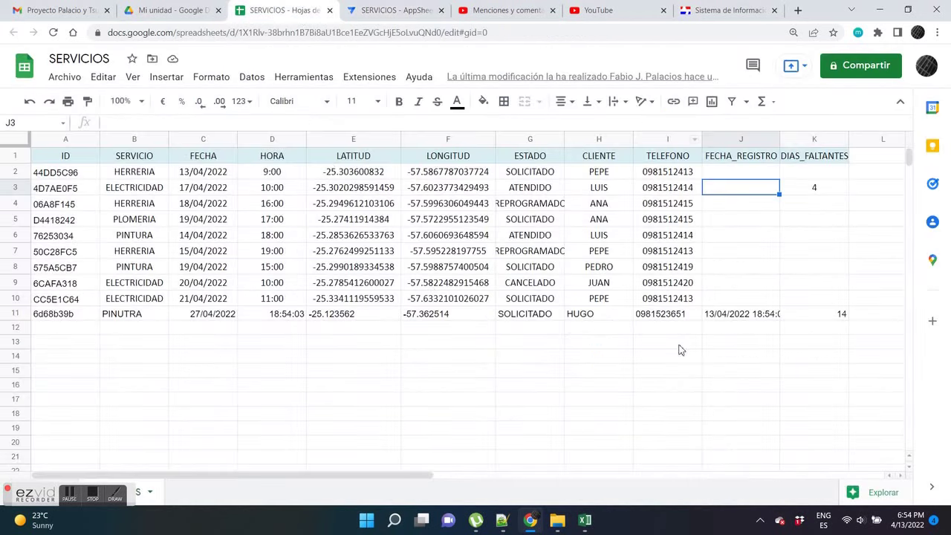
{"action": "left_click_drag", "start_coordinate": [779, 140], "coordinate": [791, 139]}
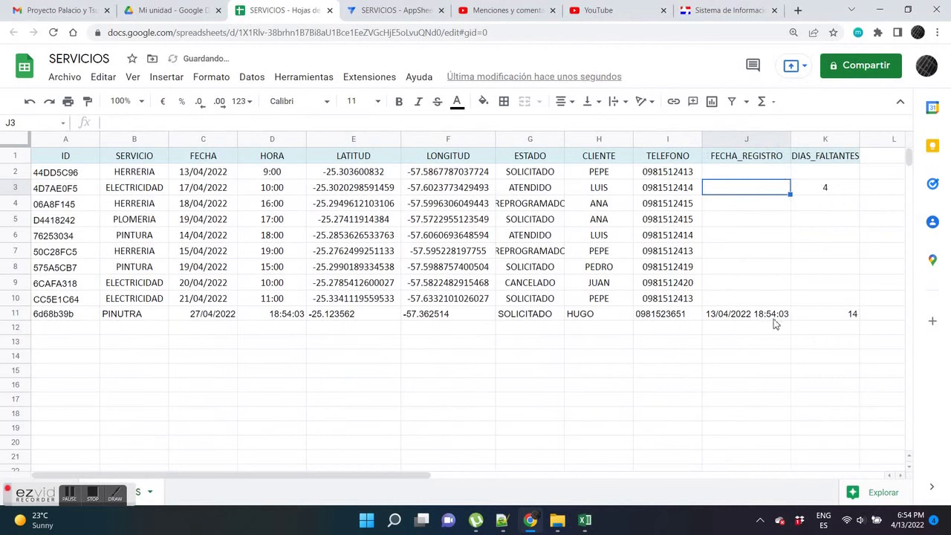
{"action": "left_click", "coordinate": [667, 320]}
{"action": "left_click", "coordinate": [824, 316]}
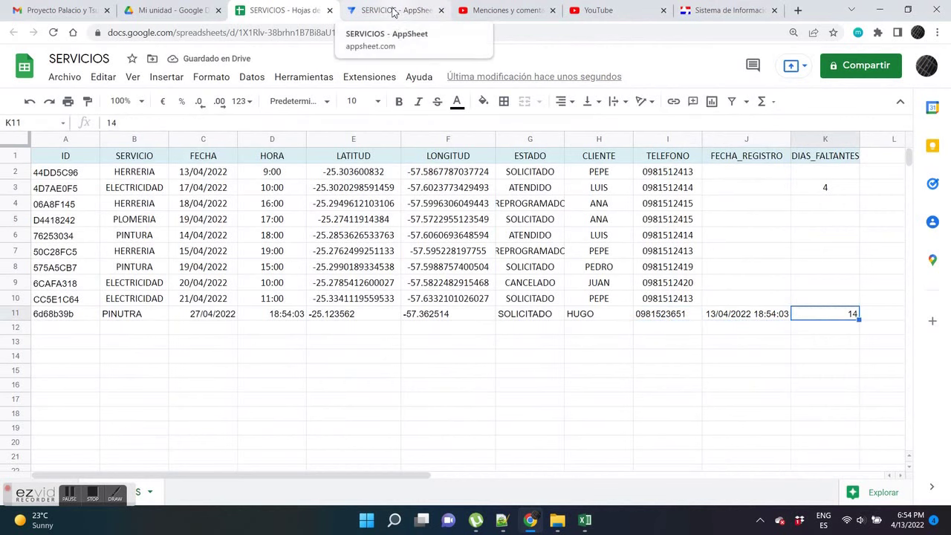
{"action": "left_click", "coordinate": [394, 11]}
{"action": "left_click", "coordinate": [883, 419]}
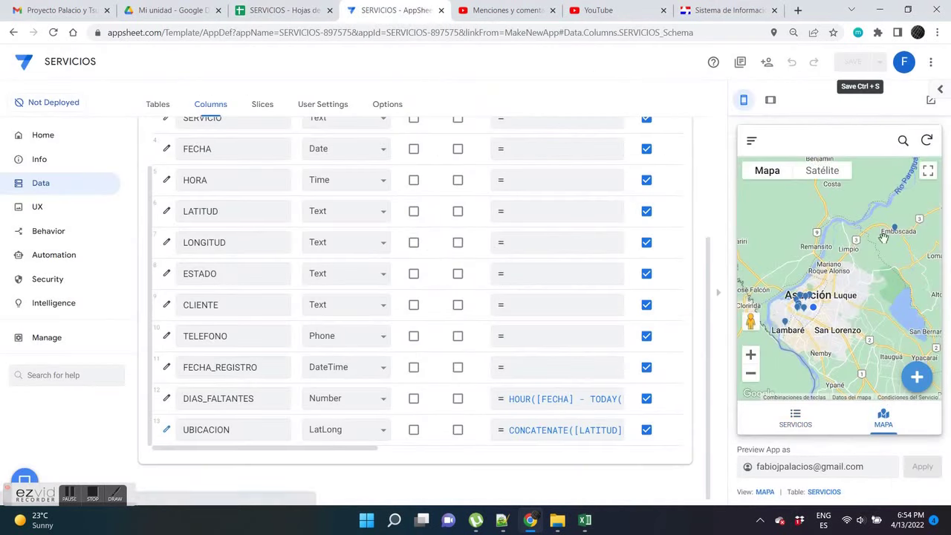
- Find the new client on the map and open its PINUTRA service record's details
{"action": "left_click", "coordinate": [903, 140]}
{"action": "type", "text": "HUGO"}
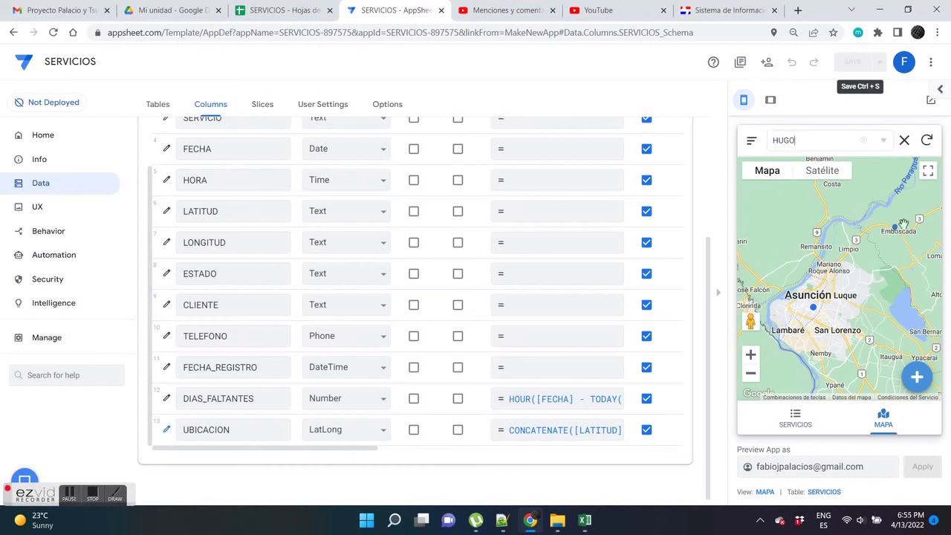
{"action": "left_click", "coordinate": [895, 227]}
{"action": "left_click", "coordinate": [773, 387]}
{"action": "double_click", "coordinate": [790, 222]}
{"action": "scroll", "coordinate": [832, 297], "scroll_direction": "down", "scroll_amount": 3}
{"action": "scroll", "coordinate": [818, 357], "scroll_direction": "up", "scroll_amount": 3}
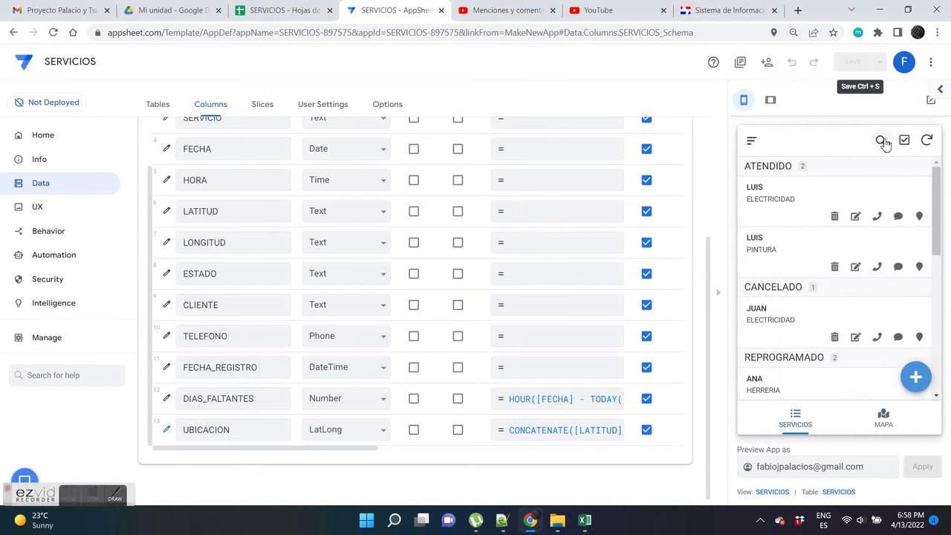
- Filter the SERVICIOS list to the client and verify FECHA_REGISTRO is not editable, without saving changes
{"action": "left_click", "coordinate": [881, 141]}
{"action": "type", "text": "HUG"}
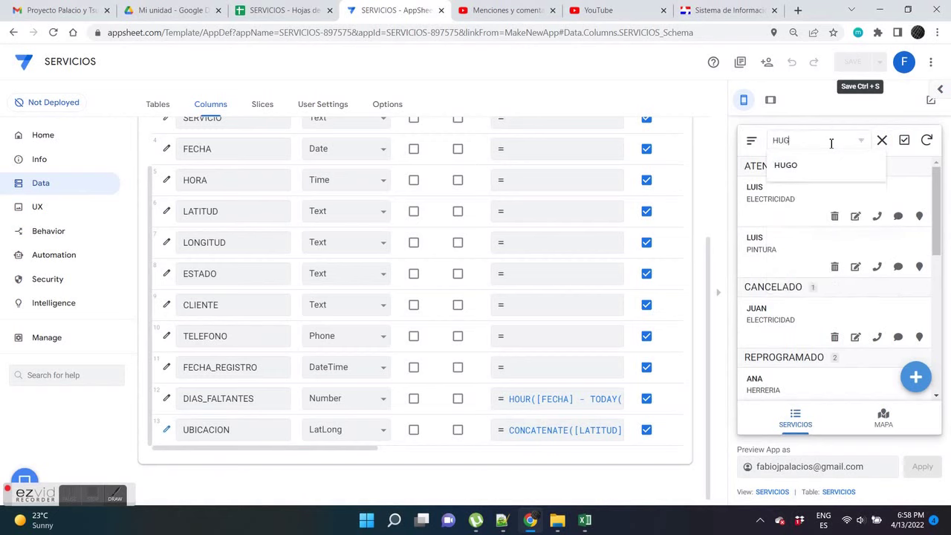
{"action": "type", "text": "O"}
{"action": "left_click", "coordinate": [861, 217]}
{"action": "scroll", "coordinate": [854, 256], "scroll_direction": "down", "scroll_amount": 1}
{"action": "scroll", "coordinate": [849, 279], "scroll_direction": "down", "scroll_amount": 4}
{"action": "scroll", "coordinate": [844, 275], "scroll_direction": "down", "scroll_amount": 1}
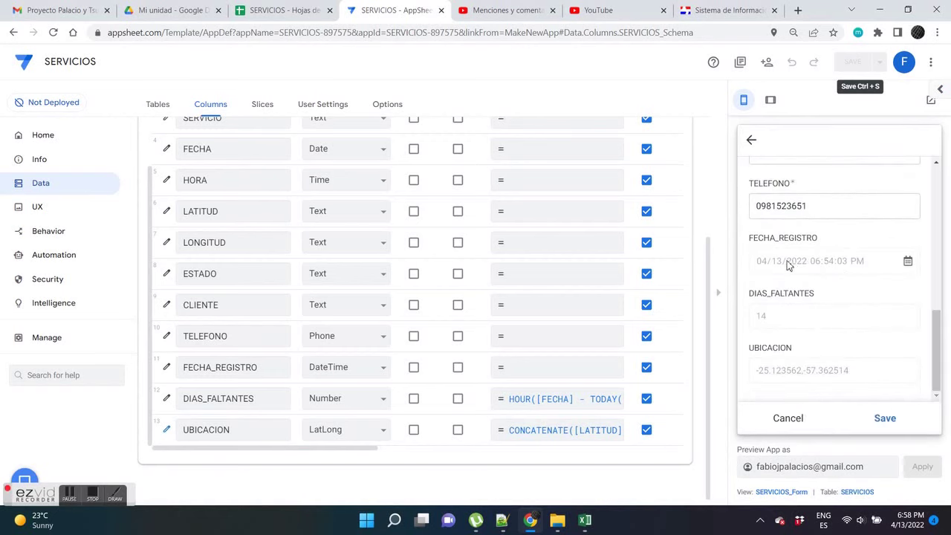
{"action": "left_click", "coordinate": [809, 201]}
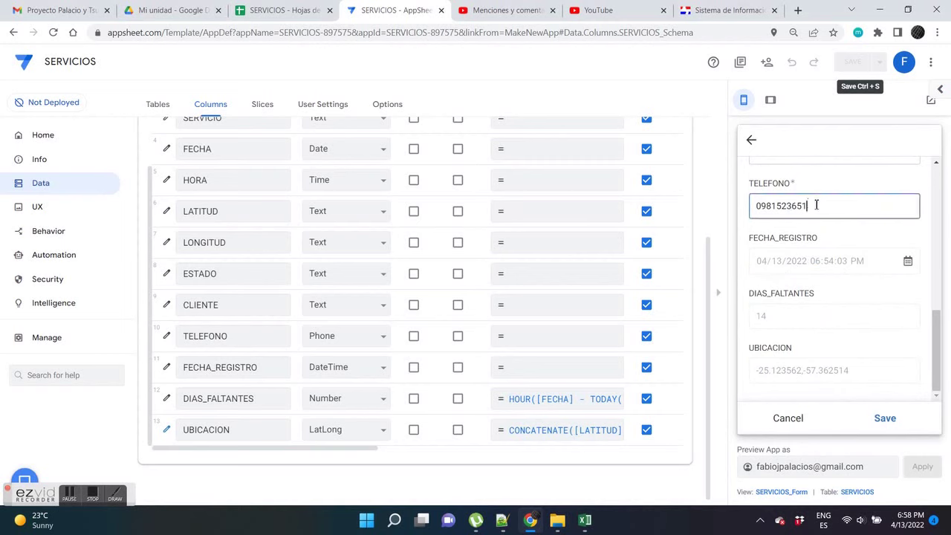
{"action": "left_click_drag", "start_coordinate": [800, 260], "coordinate": [792, 267]}
{"action": "left_click", "coordinate": [788, 418]}
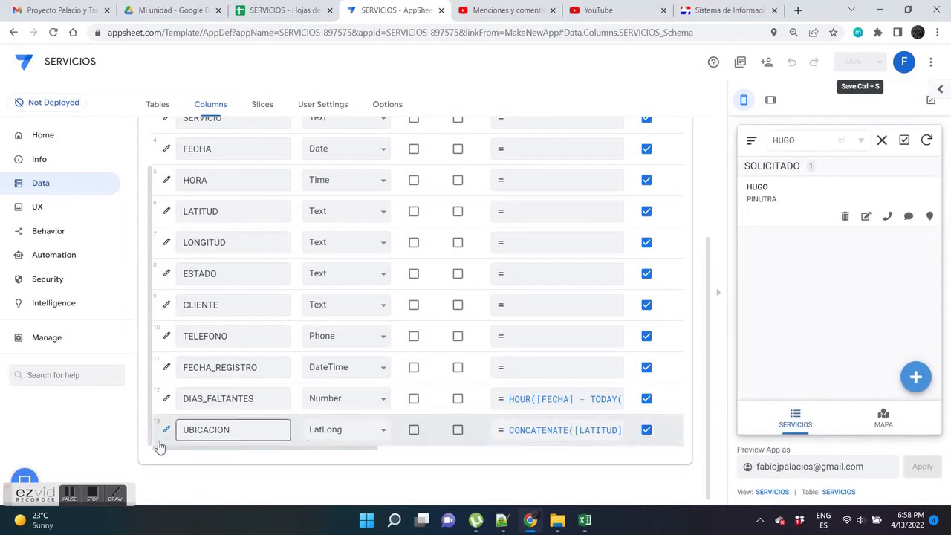
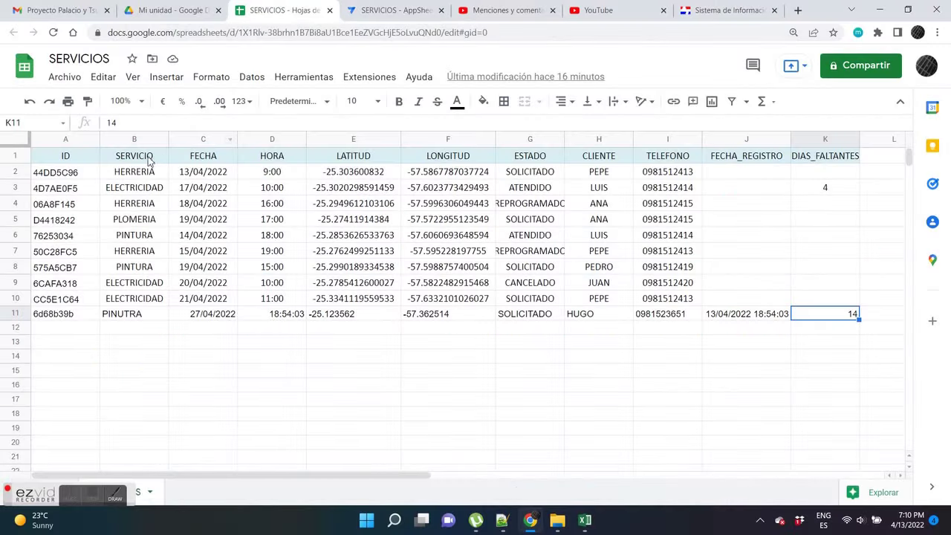
- Open the Valid If expression editor in the CLIENTE column's Data Validity settings
{"action": "left_click", "coordinate": [148, 161]}
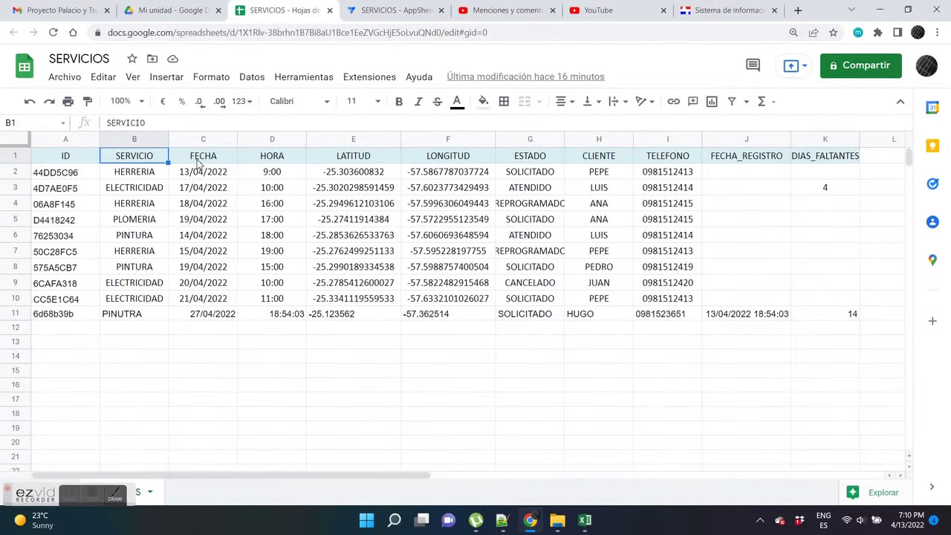
{"action": "left_click", "coordinate": [591, 161]}
{"action": "left_click", "coordinate": [384, 15]}
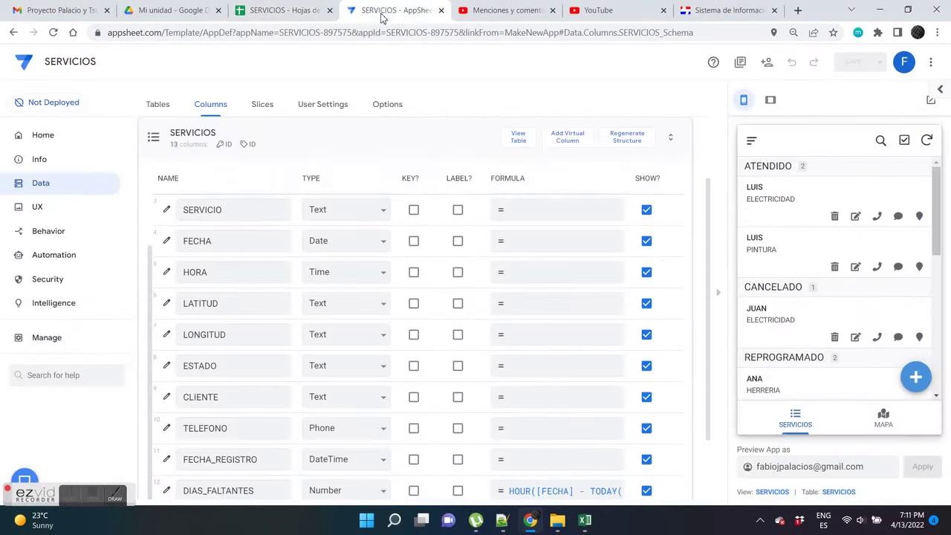
{"action": "scroll", "coordinate": [834, 343], "scroll_direction": "down", "scroll_amount": 6}
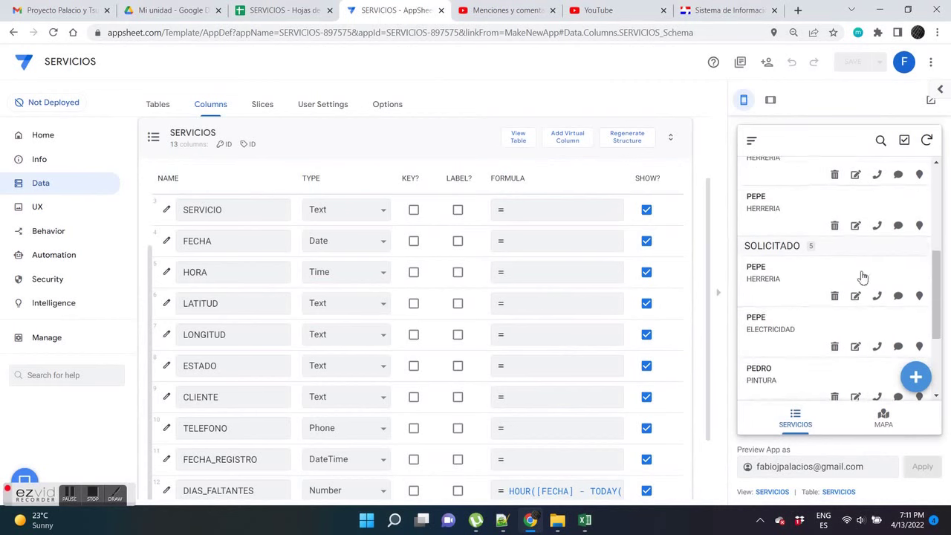
{"action": "left_click", "coordinate": [167, 397]}
{"action": "scroll", "coordinate": [315, 408], "scroll_direction": "down", "scroll_amount": 1}
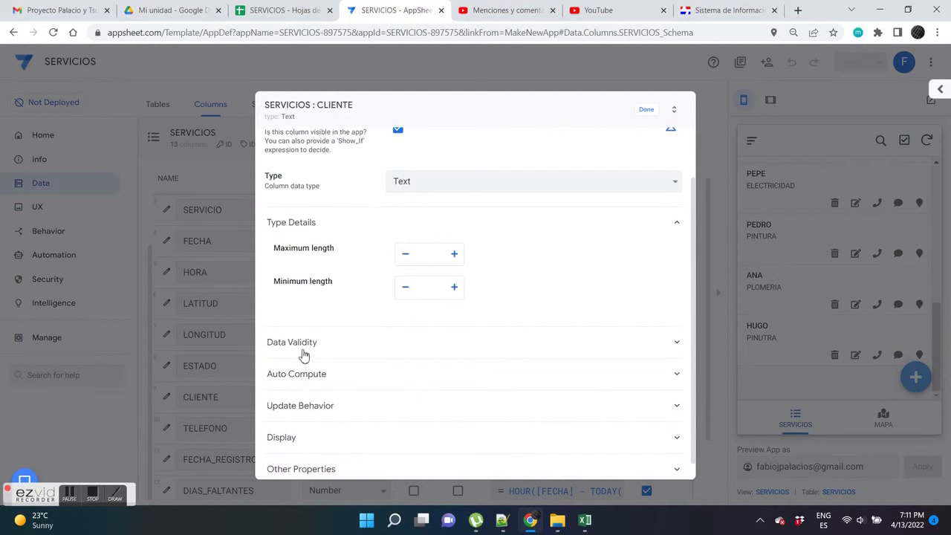
{"action": "left_click", "coordinate": [305, 347]}
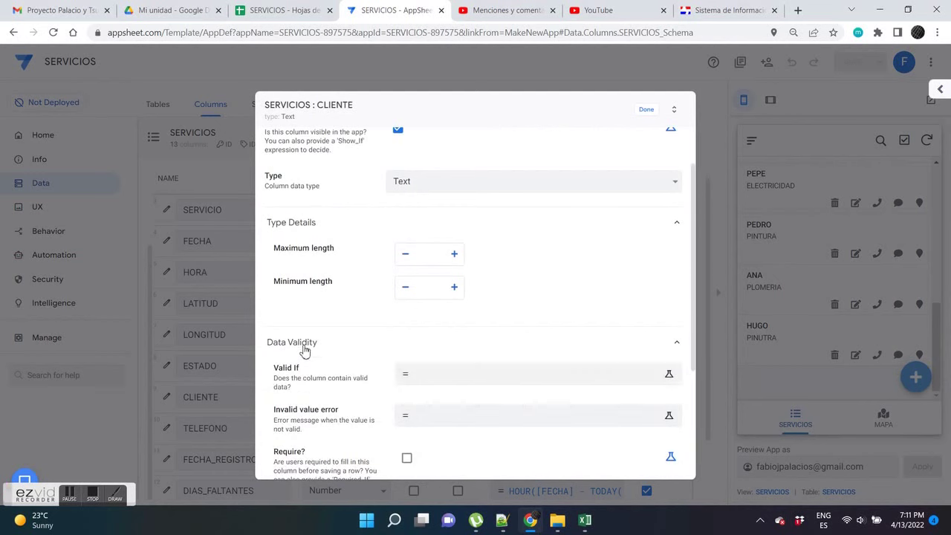
{"action": "left_click", "coordinate": [438, 378]}
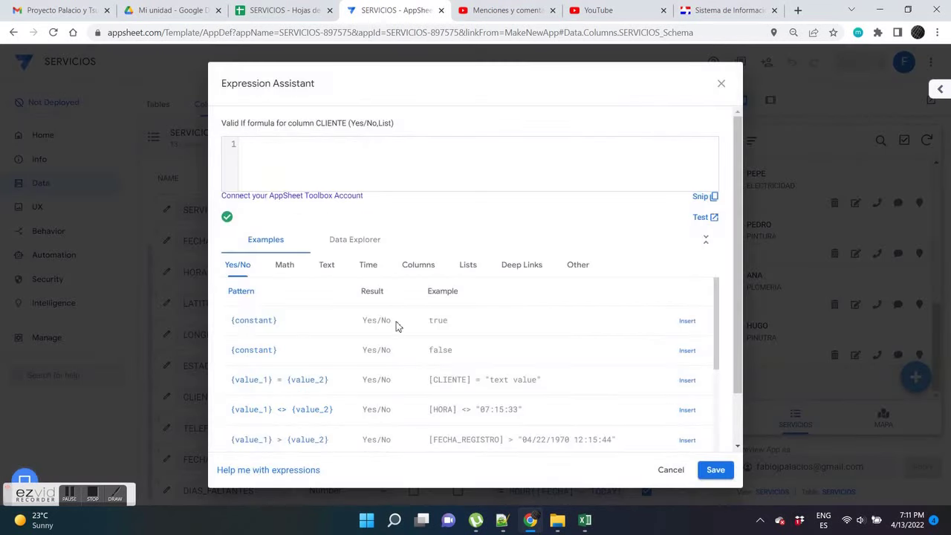
- Copy the COUNT(SELECT(...)) = 0 duplicate-check formula from the Notepad++ notes
{"action": "left_click", "coordinate": [503, 520]}
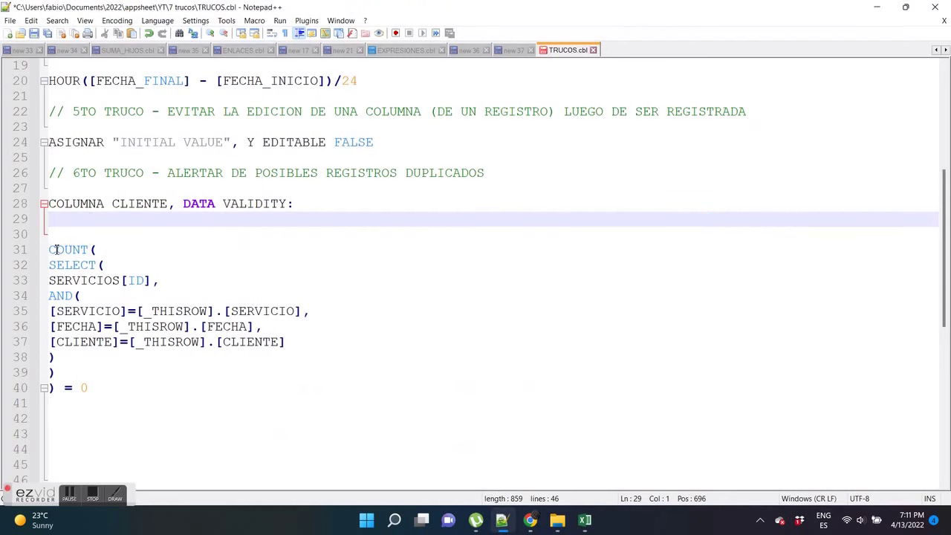
{"action": "left_click", "coordinate": [94, 249]}
{"action": "left_click_drag", "start_coordinate": [94, 390], "coordinate": [48, 249]}
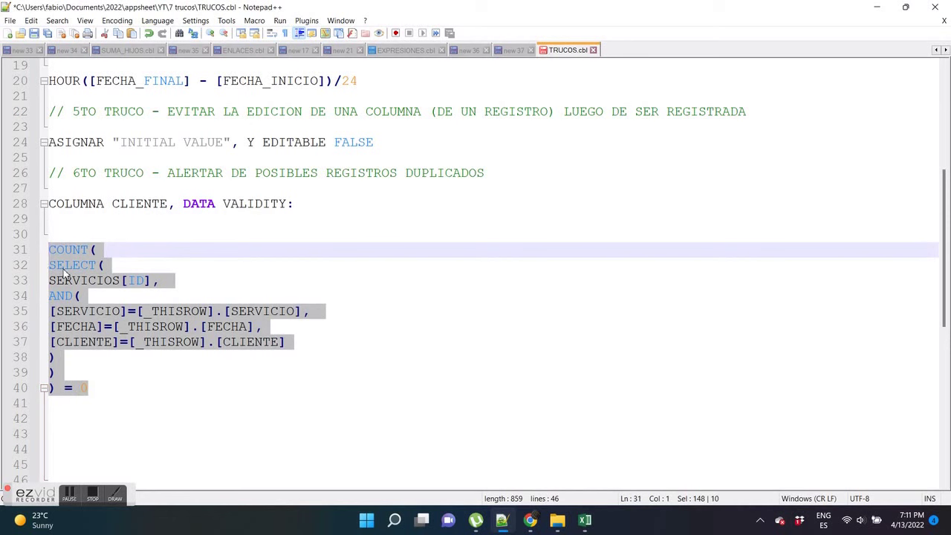
{"action": "left_click", "coordinate": [527, 530]}
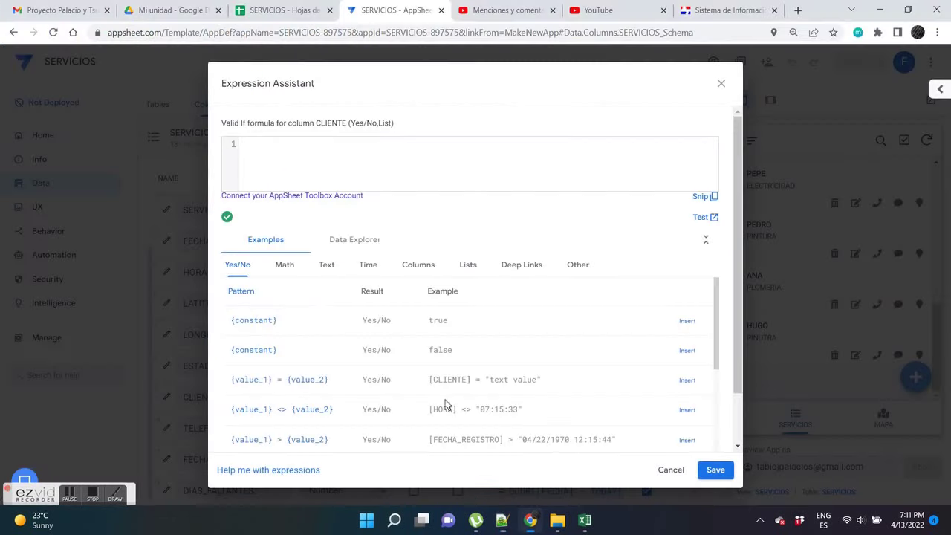
- Paste the COUNT(SELECT(...)) = 0 duplicate check into CLIENTE's Valid If and save it
{"action": "right_click", "coordinate": [276, 156]}
{"action": "left_click", "coordinate": [306, 252]}
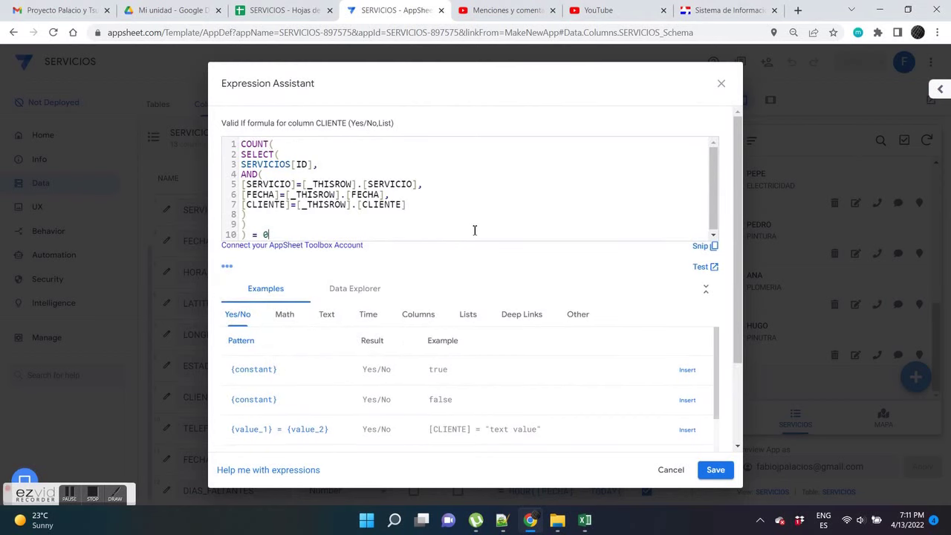
{"action": "left_click", "coordinate": [712, 471]}
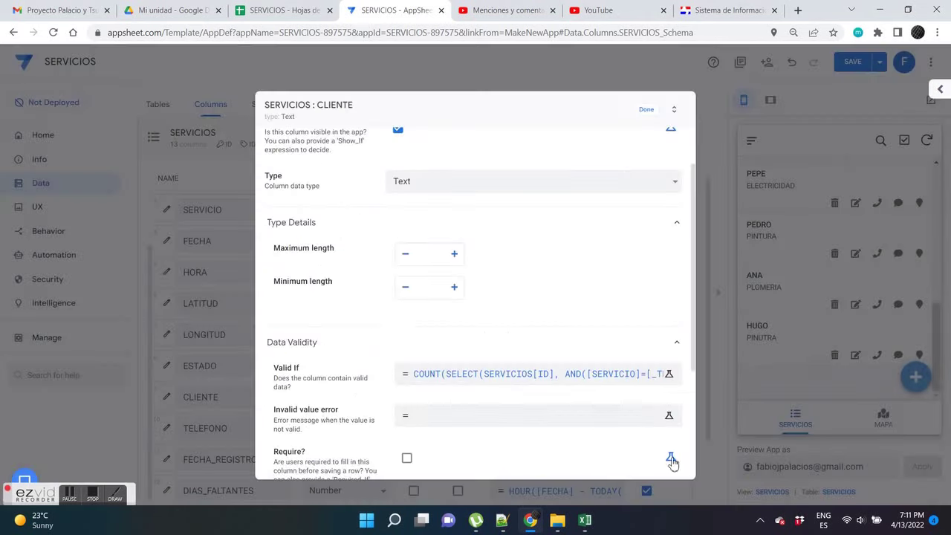
{"action": "left_click_drag", "start_coordinate": [297, 414], "coordinate": [446, 424]}
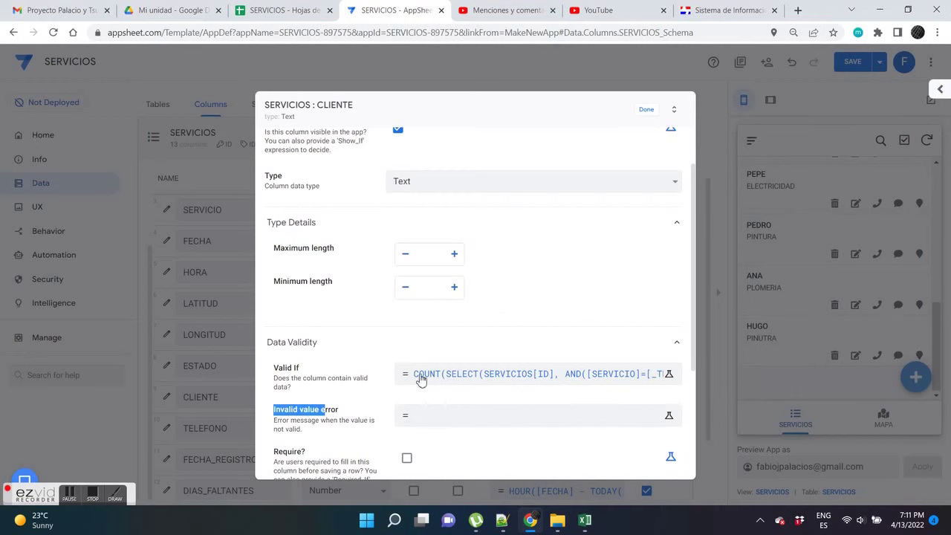
- Set CLIENTE's invalid-value error to "EXISTE UN REGISTRO SIMILIAR. REVISE CUIDADOSAMENTE" and save the app
{"action": "left_click", "coordinate": [452, 417]}
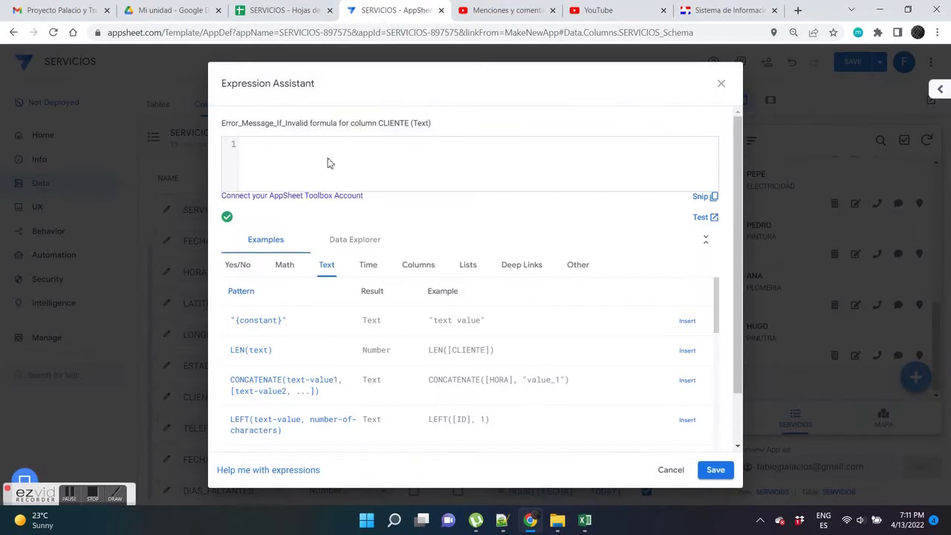
{"action": "type", "text": "\""}
{"action": "type", "text": "EXISTE UN REGISTRO"}
{"action": "type", "text": " SIMILI"}
{"action": "type", "text": "AR. REVISE CUIDADOSAME"}
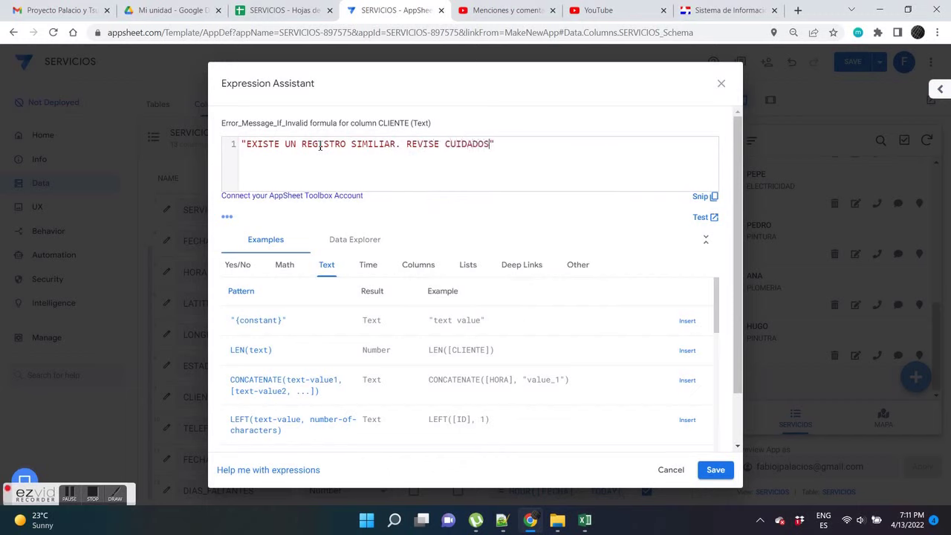
{"action": "type", "text": "NTE"}
{"action": "left_click", "coordinate": [710, 470]}
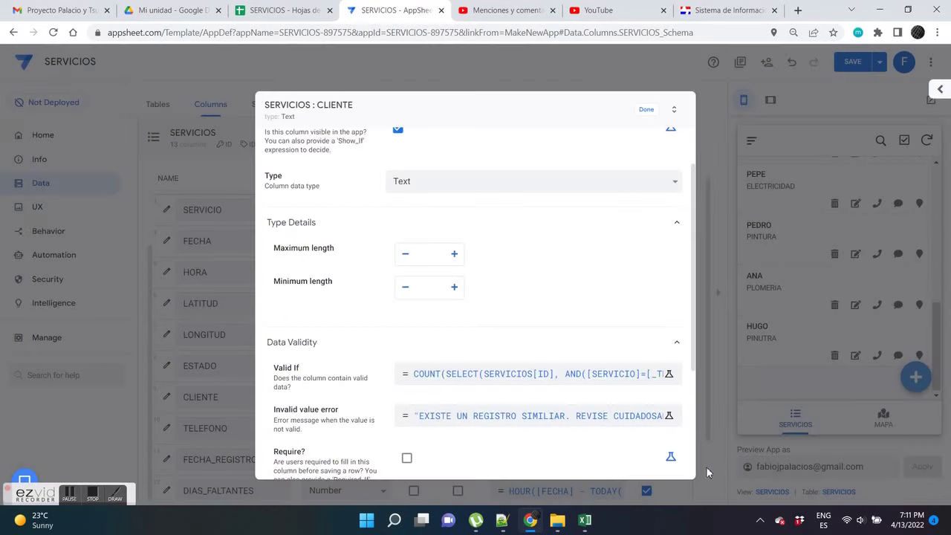
{"action": "left_click", "coordinate": [645, 111]}
{"action": "left_click", "coordinate": [853, 62]}
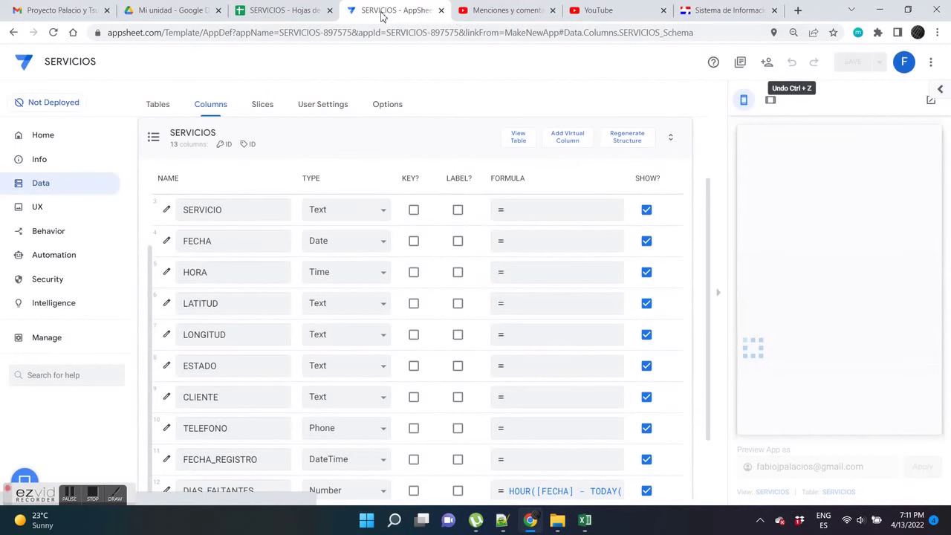
- Fill B3:H3, the 17/04/2022 ELECTRICIDAD record, bright green in the SERVICIOS sheet
{"action": "left_click", "coordinate": [288, 11]}
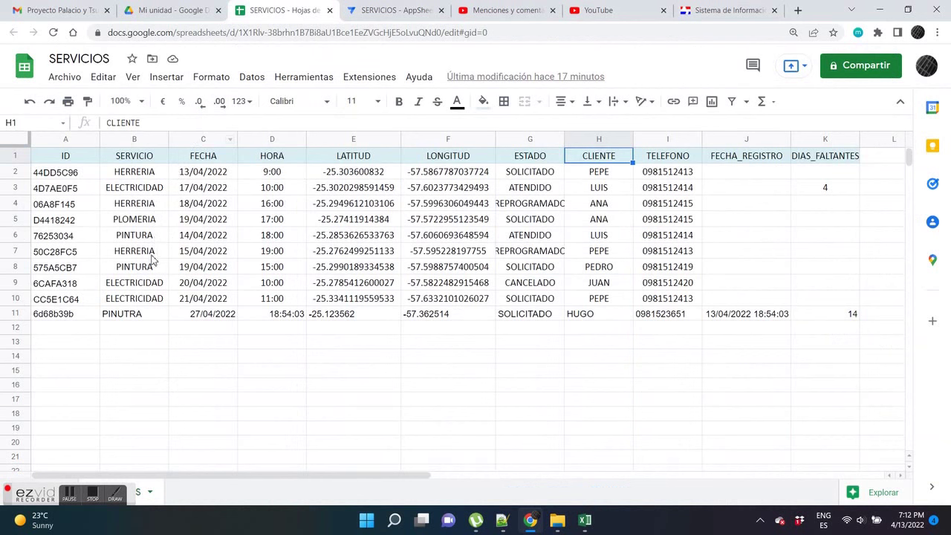
{"action": "left_click", "coordinate": [209, 194]}
{"action": "left_click", "coordinate": [614, 189]}
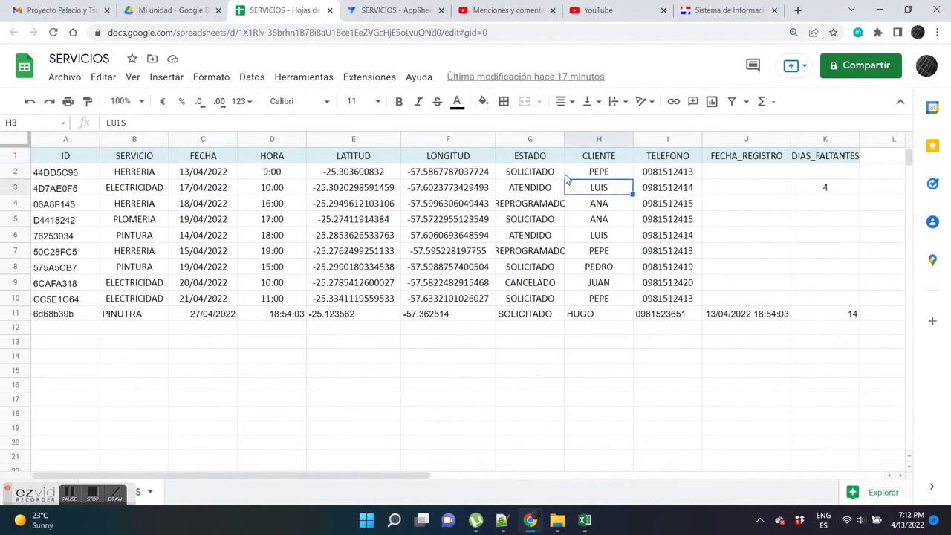
{"action": "left_click_drag", "start_coordinate": [108, 188], "coordinate": [599, 188]}
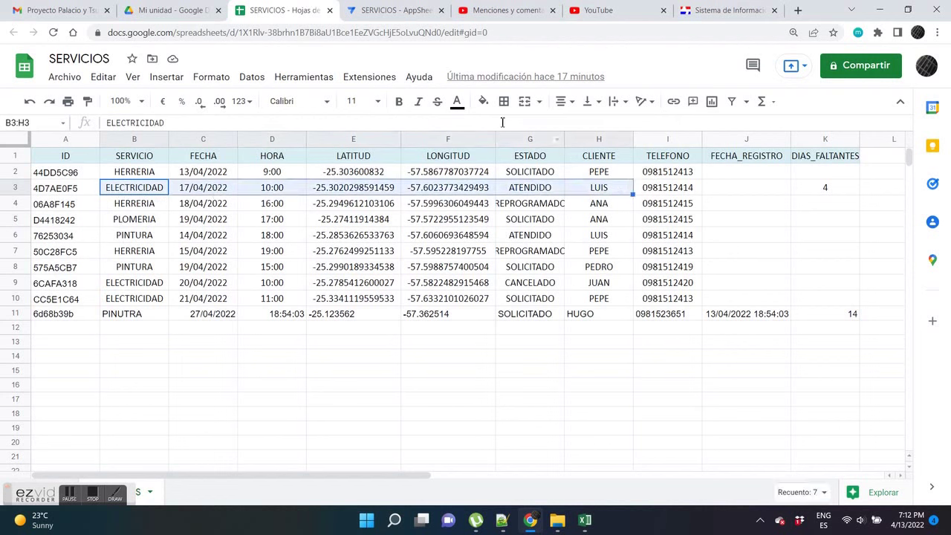
{"action": "left_click", "coordinate": [483, 101]}
{"action": "left_click", "coordinate": [551, 231]}
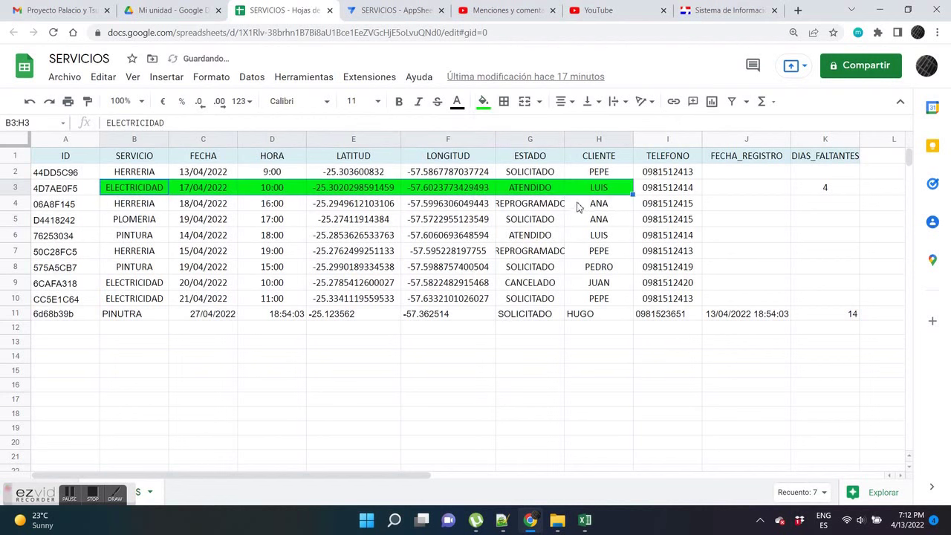
{"action": "left_click", "coordinate": [202, 194]}
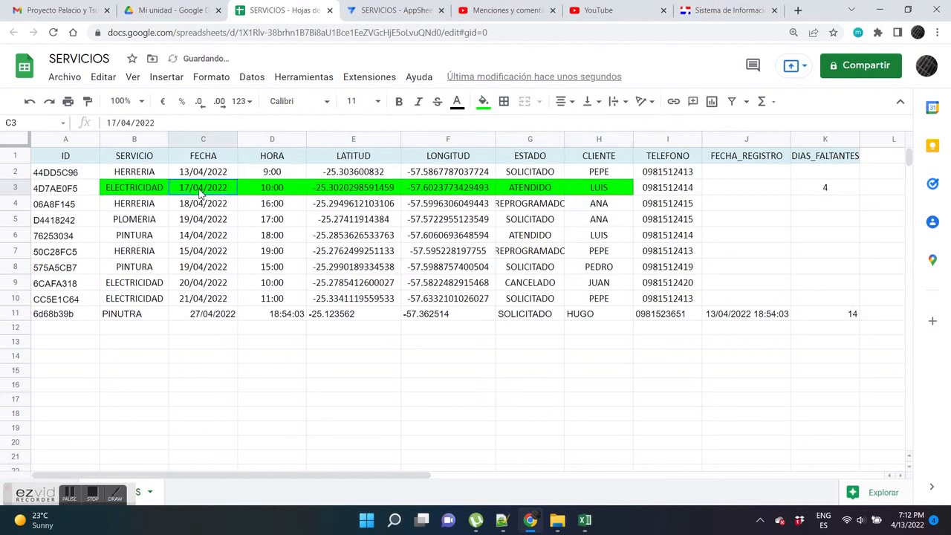
{"action": "left_click", "coordinate": [137, 193]}
- Start a new service record in the preview with FECHA 17/04/2022, LATITUD 3 and an ESTADO value
{"action": "left_click", "coordinate": [368, 10]}
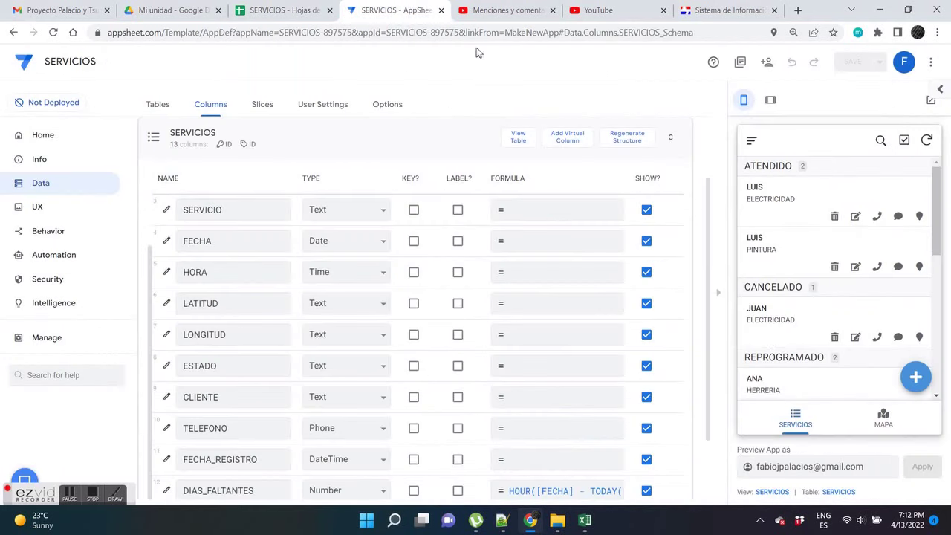
{"action": "left_click", "coordinate": [916, 377]}
{"action": "left_click", "coordinate": [797, 260]}
{"action": "type", "text": "ELECTRICIDAD"}
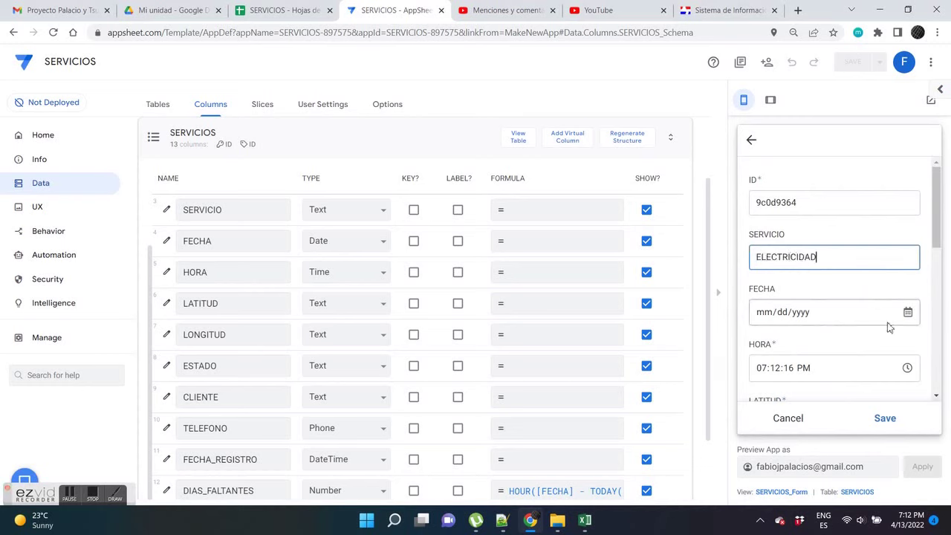
{"action": "left_click", "coordinate": [908, 312]}
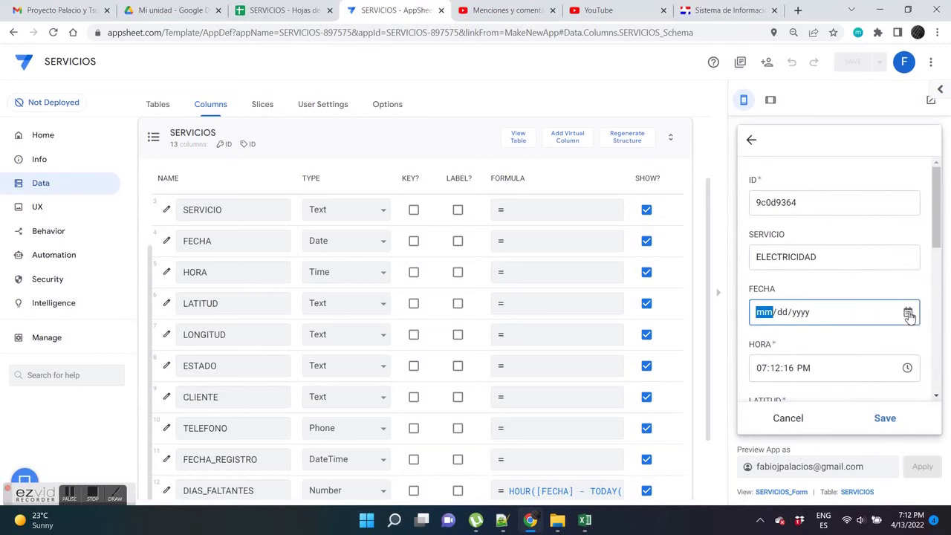
{"action": "left_click", "coordinate": [763, 422]}
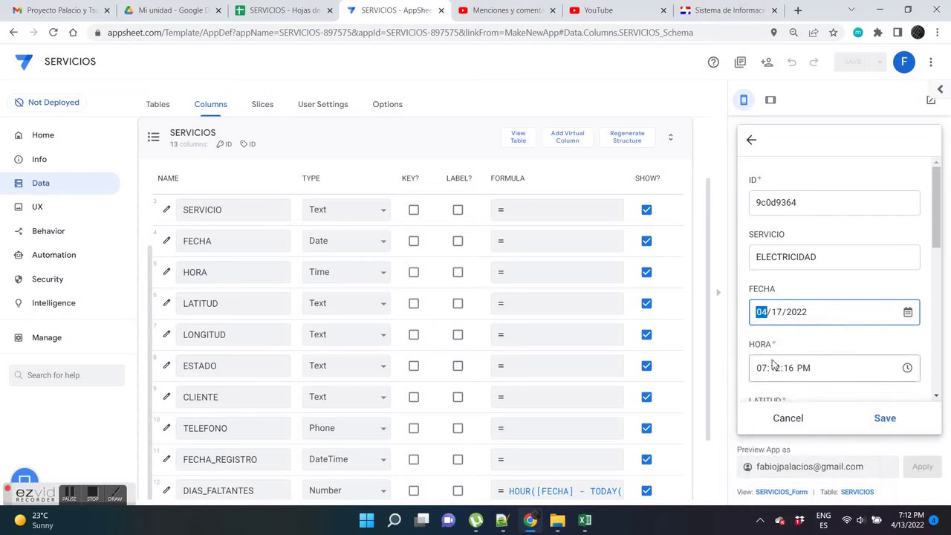
{"action": "scroll", "coordinate": [783, 285], "scroll_direction": "down", "scroll_amount": 1}
{"action": "scroll", "coordinate": [784, 286], "scroll_direction": "down", "scroll_amount": 2}
{"action": "left_click", "coordinate": [775, 236]}
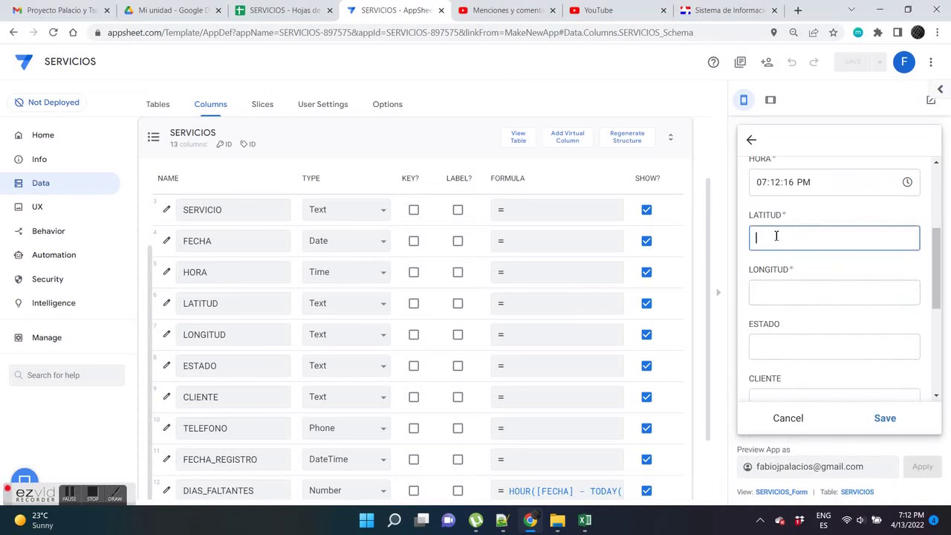
{"action": "type", "text": "-25.13"}
{"action": "key", "text": "Tab"}
{"action": "type", "text": "-57.12563"}
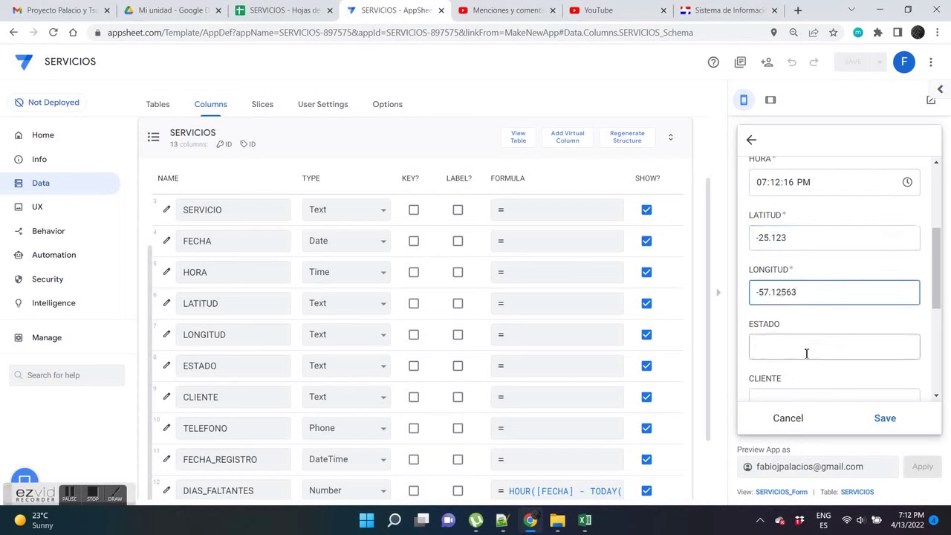
{"action": "left_click", "coordinate": [806, 351]}
{"action": "type", "text": "SOLICITADO"}
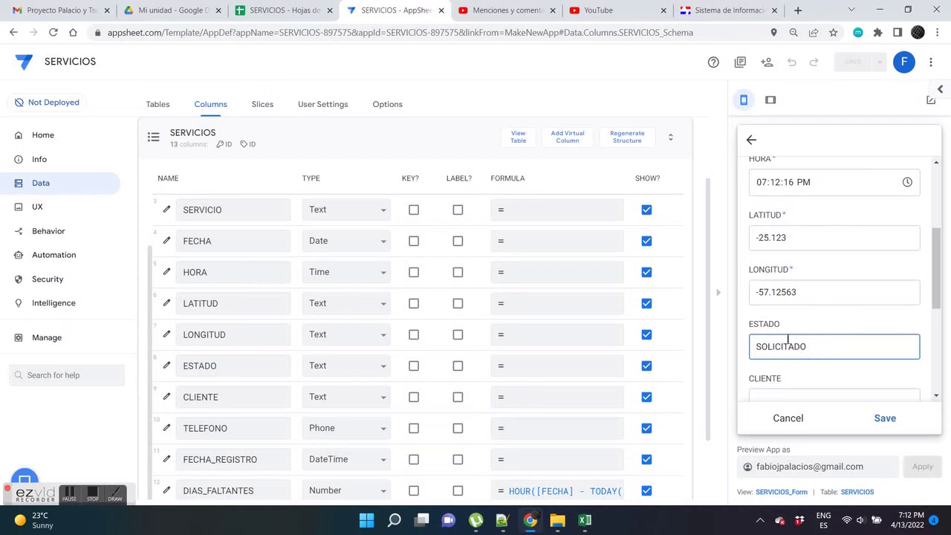
{"action": "scroll", "coordinate": [788, 338], "scroll_direction": "down", "scroll_amount": 2}
- Enter a client name to trigger the duplicate validation, then retype a different client name
{"action": "left_click", "coordinate": [787, 279]}
{"action": "type", "text": "LUIS"}
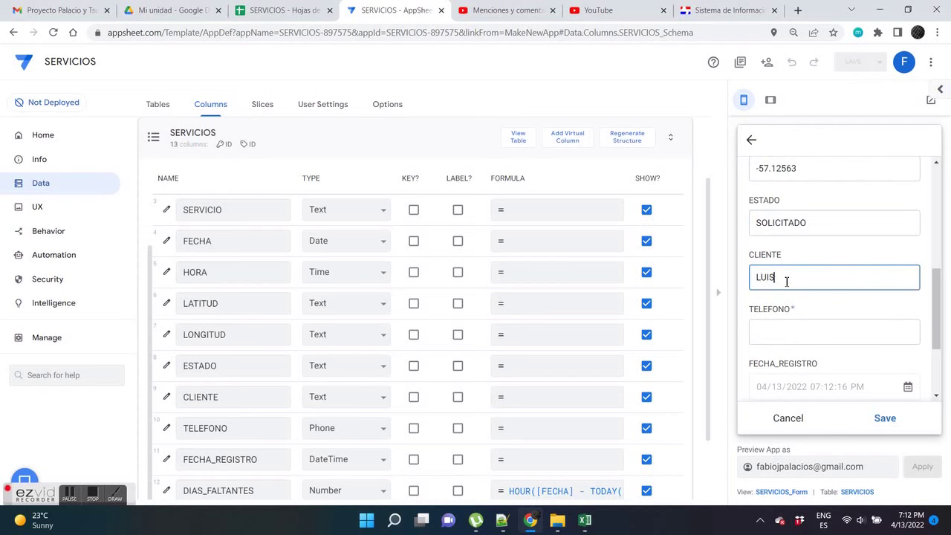
{"action": "left_click", "coordinate": [840, 308]}
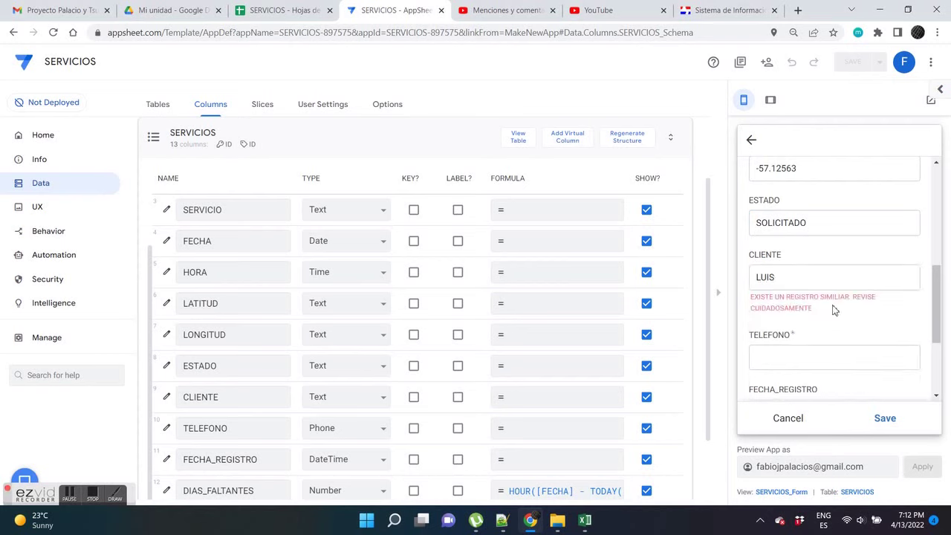
{"action": "double_click", "coordinate": [765, 277]}
{"action": "type", "text": "PACO"}
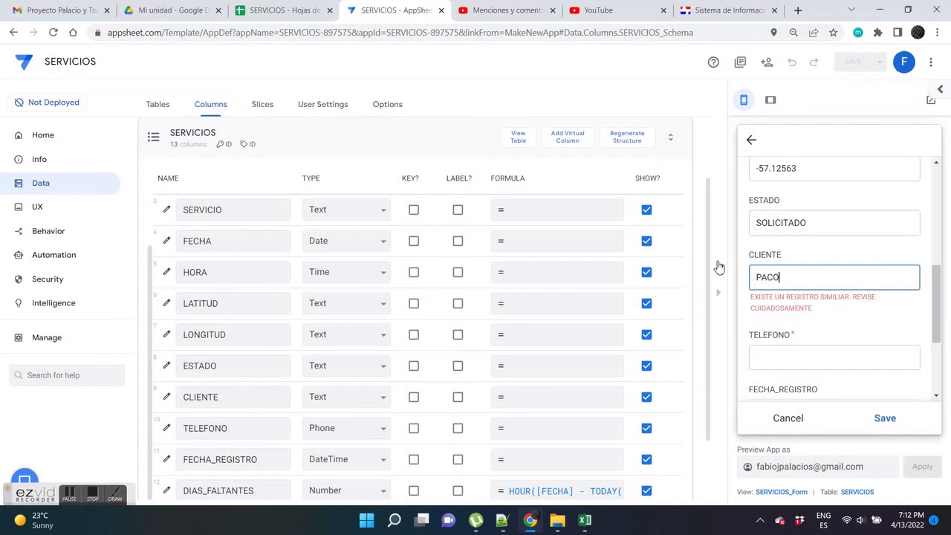
{"action": "left_click", "coordinate": [866, 322]}
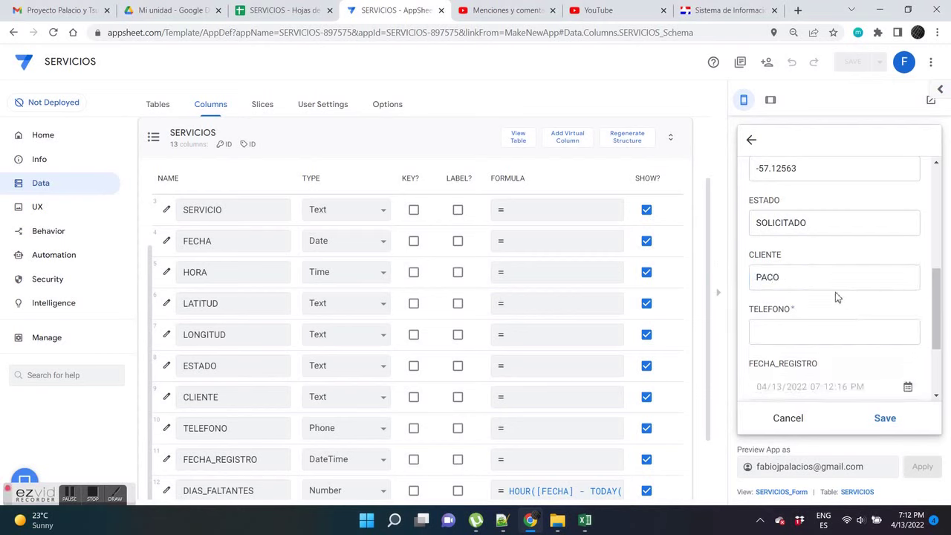
{"action": "scroll", "coordinate": [824, 283], "scroll_direction": "up", "scroll_amount": 1}
{"action": "double_click", "coordinate": [799, 335]}
{"action": "type", "text": "LUIS"}
- Change the record's FECHA to April 18, 2022 and recheck the client name
{"action": "scroll", "coordinate": [823, 261], "scroll_direction": "up", "scroll_amount": 2}
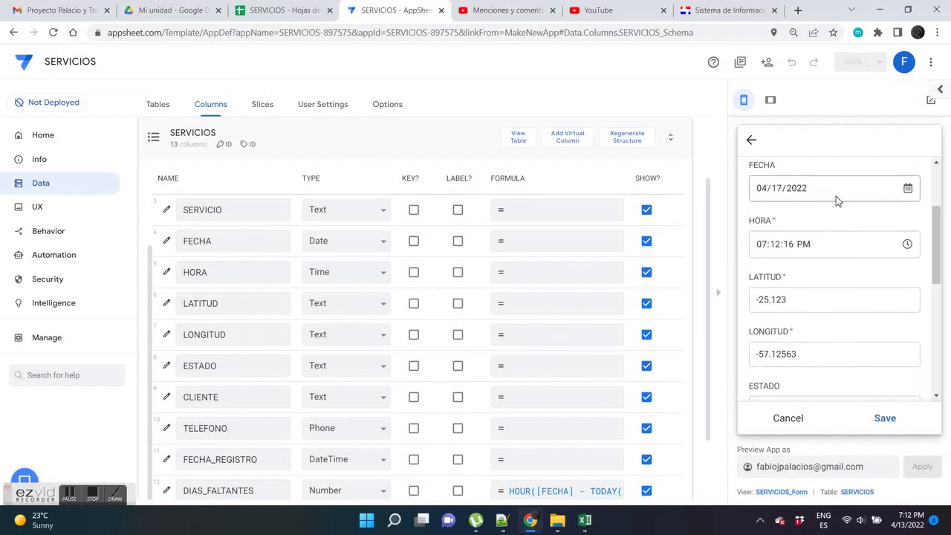
{"action": "scroll", "coordinate": [879, 199], "scroll_direction": "up", "scroll_amount": 1}
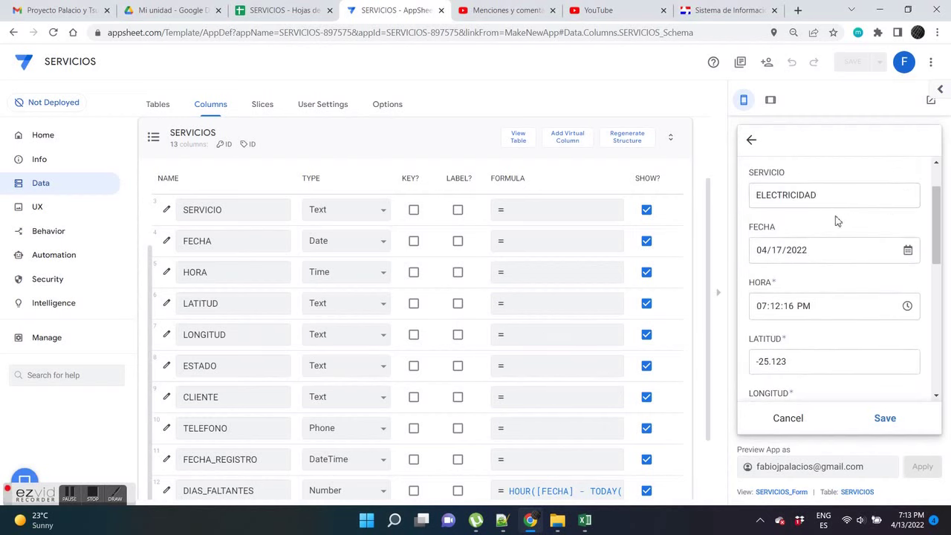
{"action": "left_click", "coordinate": [907, 249]}
{"action": "left_click", "coordinate": [780, 361]}
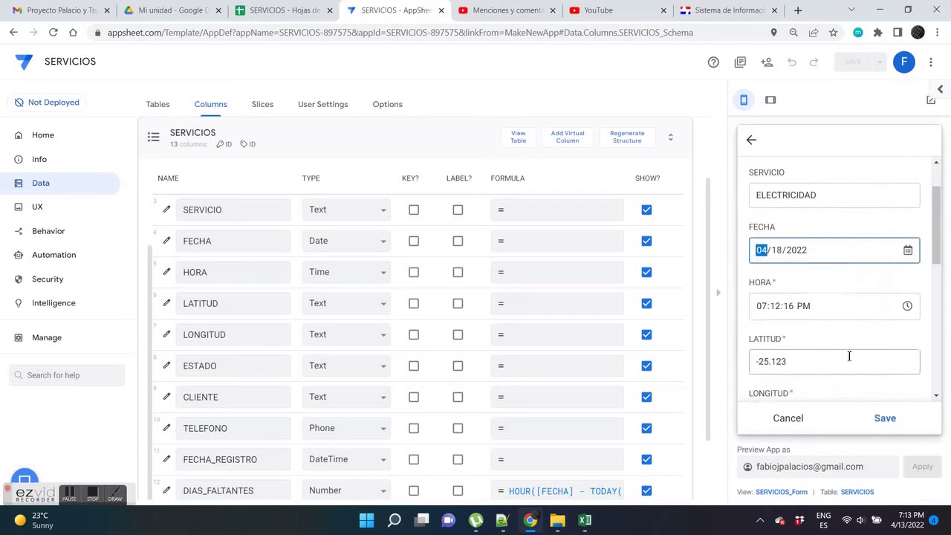
{"action": "scroll", "coordinate": [864, 364], "scroll_direction": "down", "scroll_amount": 2}
{"action": "scroll", "coordinate": [864, 364], "scroll_direction": "down", "scroll_amount": 2}
{"action": "double_click", "coordinate": [817, 277]}
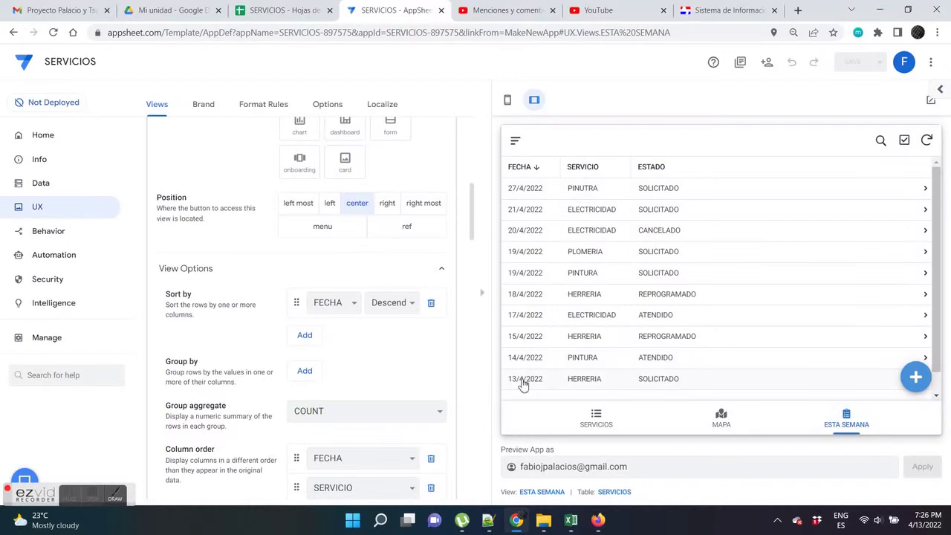
- Check this week's dates on the system calendar and the ESTA SEMANA view, then go to Data
{"action": "left_click", "coordinate": [928, 520]}
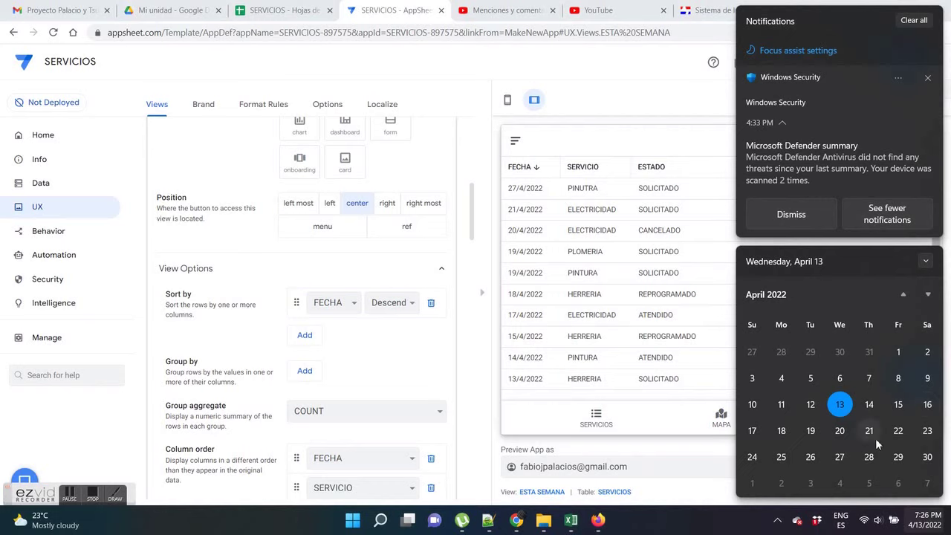
{"action": "left_click", "coordinate": [627, 134]}
{"action": "scroll", "coordinate": [216, 163], "scroll_direction": "up", "scroll_amount": 4}
{"action": "scroll", "coordinate": [350, 371], "scroll_direction": "up", "scroll_amount": 2}
{"action": "scroll", "coordinate": [350, 372], "scroll_direction": "down", "scroll_amount": 2}
{"action": "left_click_drag", "start_coordinate": [352, 253], "coordinate": [259, 256]}
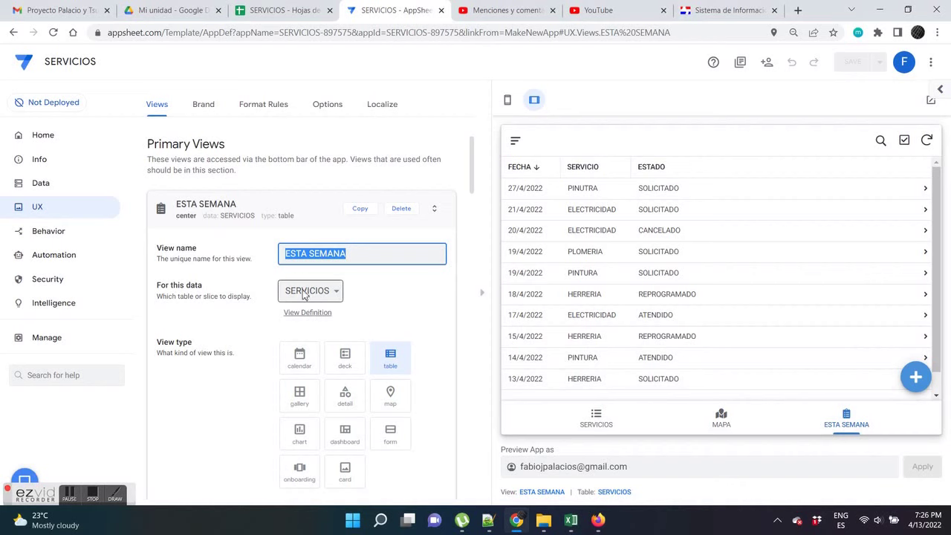
{"action": "scroll", "coordinate": [342, 301], "scroll_direction": "down", "scroll_amount": 2}
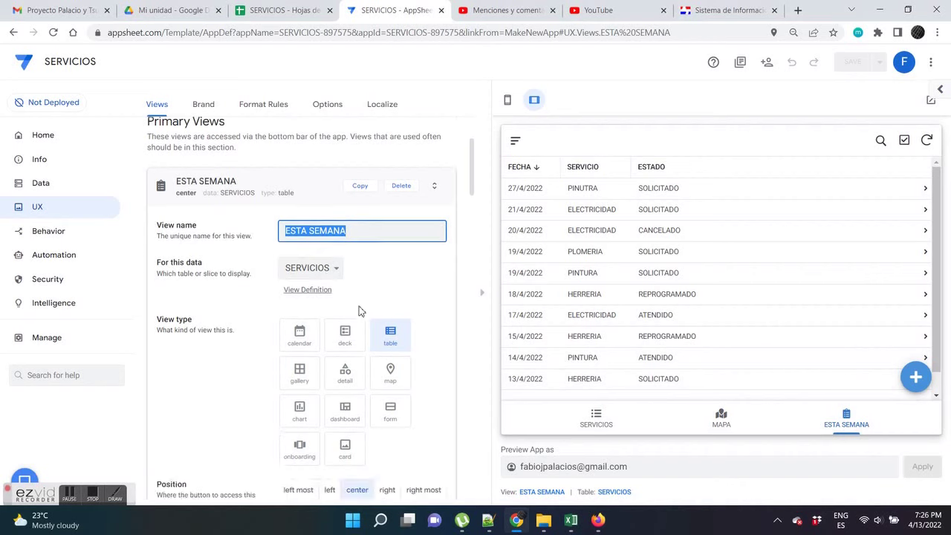
{"action": "left_click", "coordinate": [41, 187]}
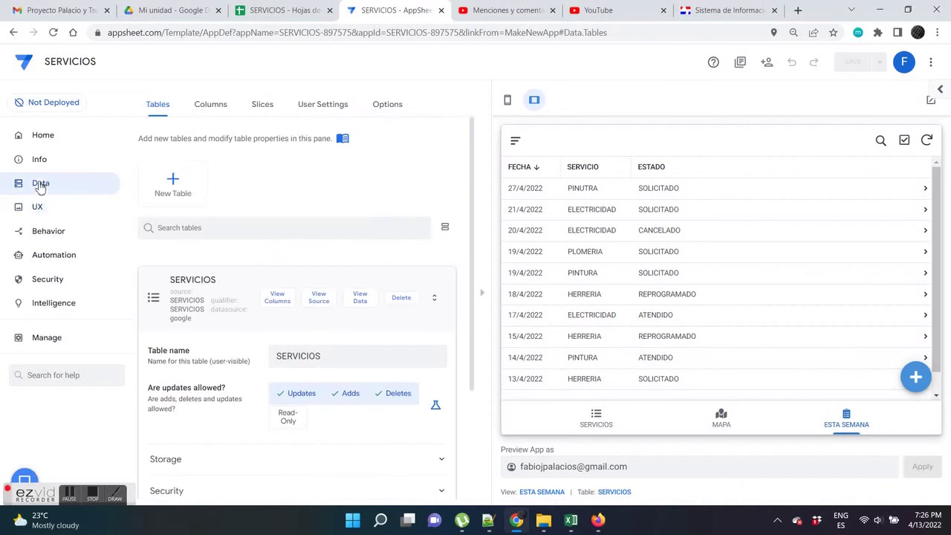
- Add a new SERVICIOS slice with a custom row-filter expression and bring up the notes' slice formula
{"action": "left_click", "coordinate": [262, 105]}
{"action": "left_click", "coordinate": [180, 185]}
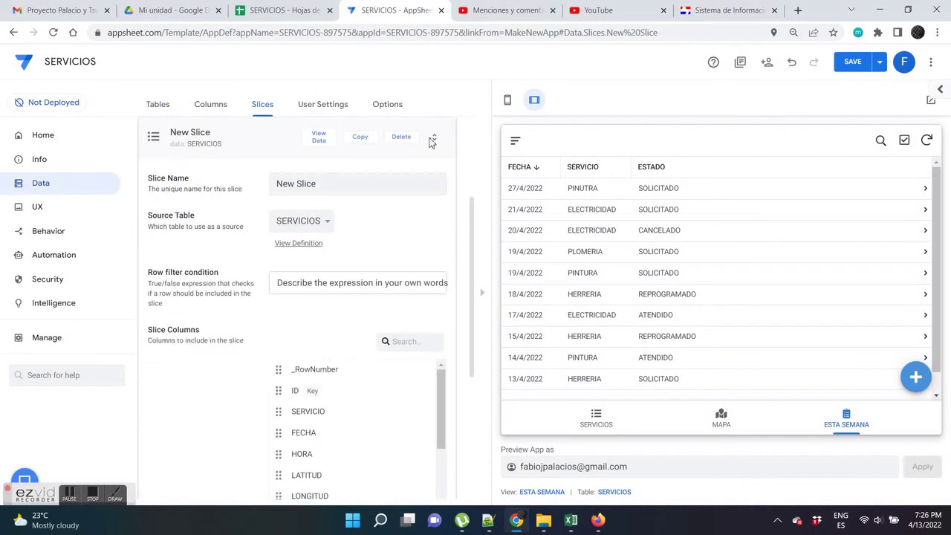
{"action": "left_click", "coordinate": [508, 99]}
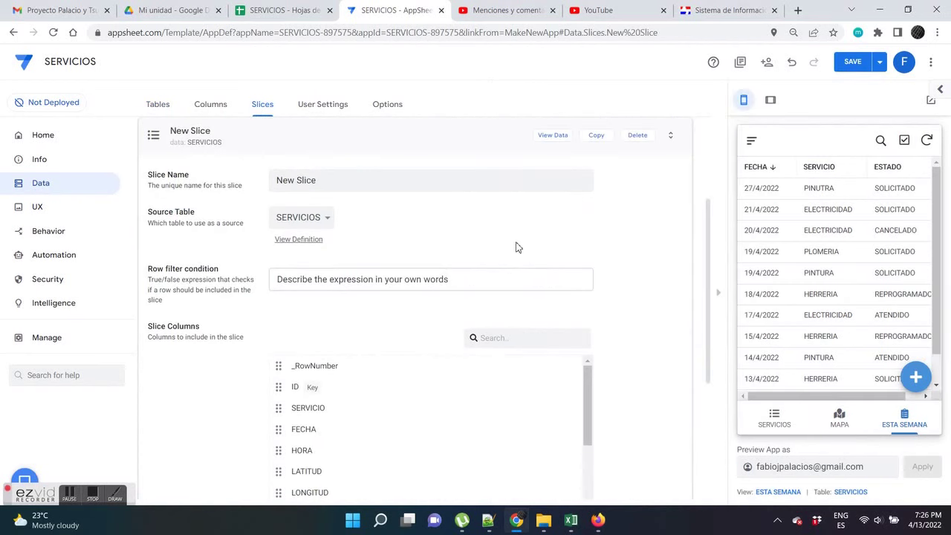
{"action": "scroll", "coordinate": [478, 256], "scroll_direction": "down", "scroll_amount": 1}
{"action": "left_click", "coordinate": [420, 219]}
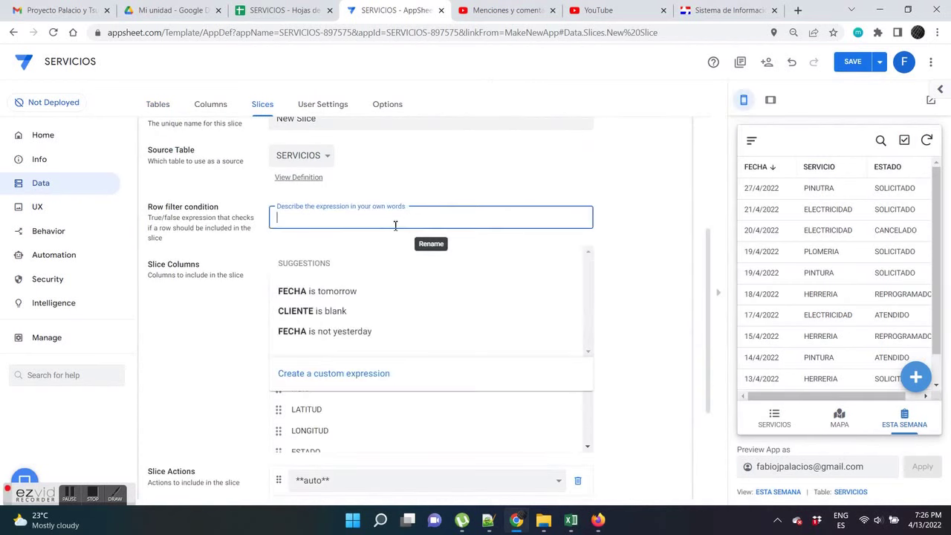
{"action": "left_click", "coordinate": [334, 374]}
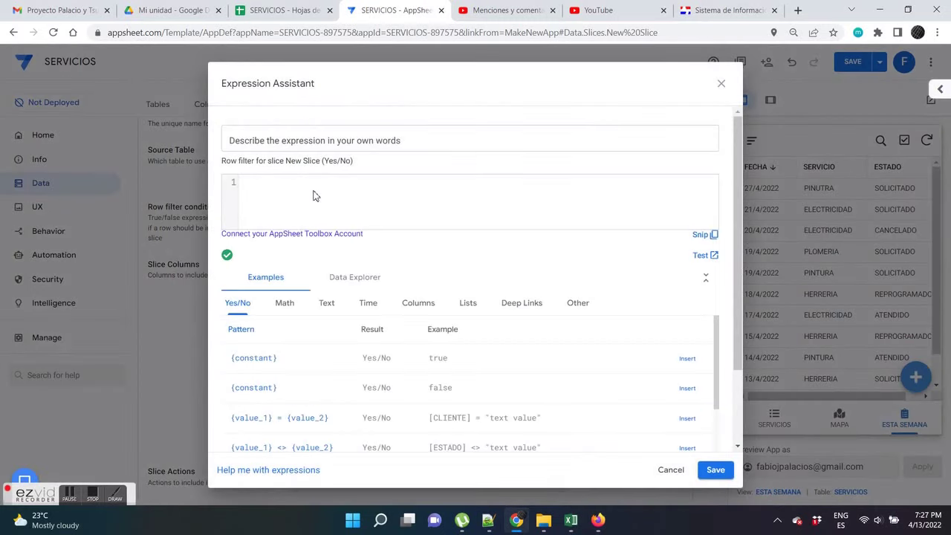
{"action": "left_click", "coordinate": [488, 520]}
{"action": "left_click_drag", "start_coordinate": [165, 97], "coordinate": [663, 102]}
- Walk through the SWITCH(WEEKDAY(TODAY())) formula's weekday cases, SOLICITADO condition and date comparisons
{"action": "left_click", "coordinate": [257, 113]}
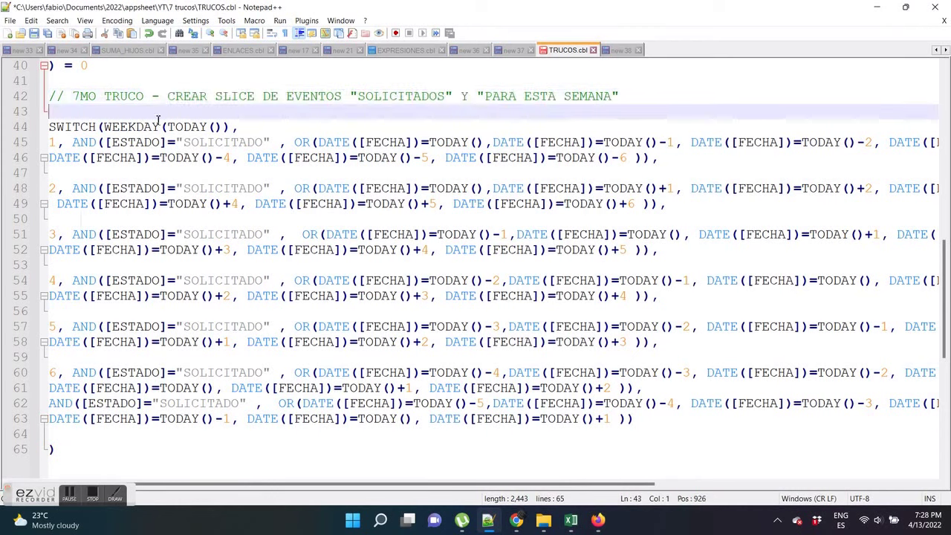
{"action": "left_click", "coordinate": [102, 127]}
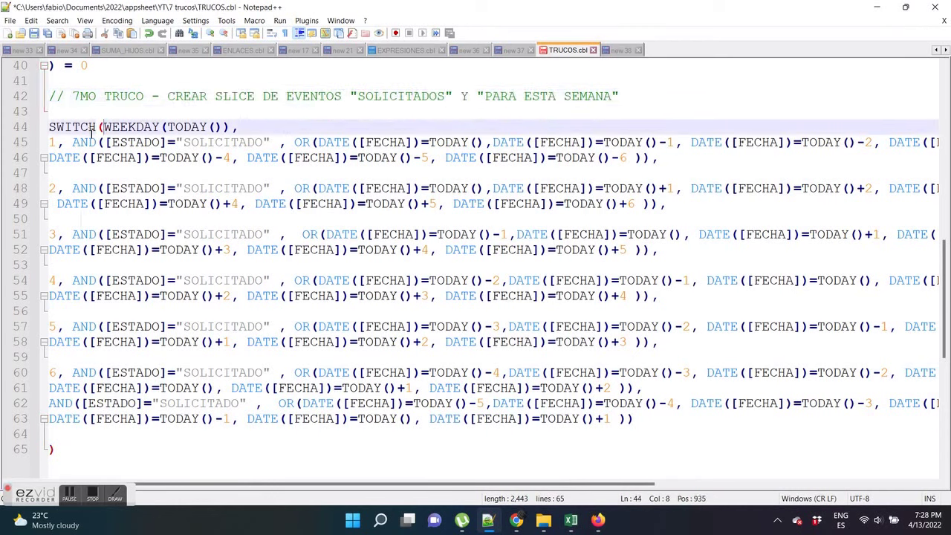
{"action": "left_click", "coordinate": [57, 143]}
{"action": "left_click", "coordinate": [268, 141]}
{"action": "left_click", "coordinate": [315, 142]}
{"action": "left_click_drag", "start_coordinate": [483, 142], "coordinate": [366, 142]}
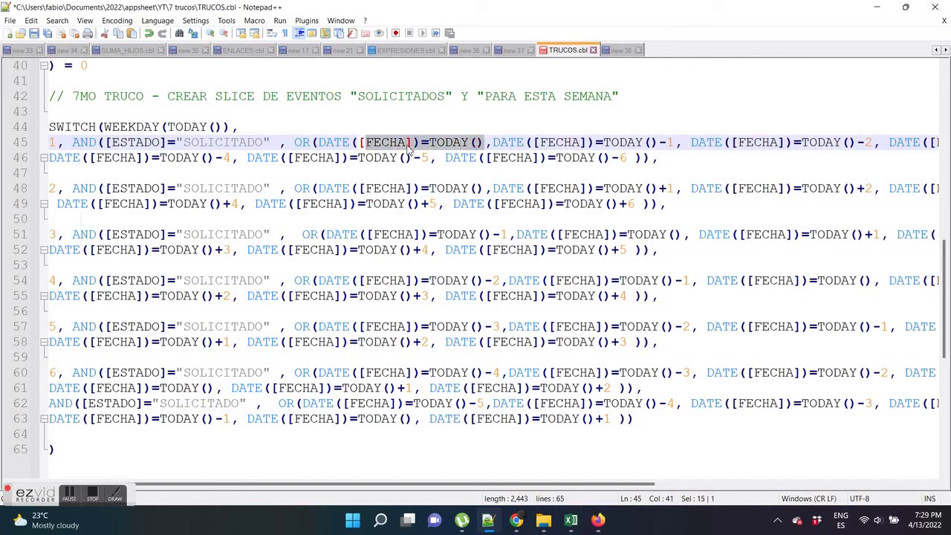
{"action": "left_click_drag", "start_coordinate": [674, 142], "coordinate": [595, 142]}
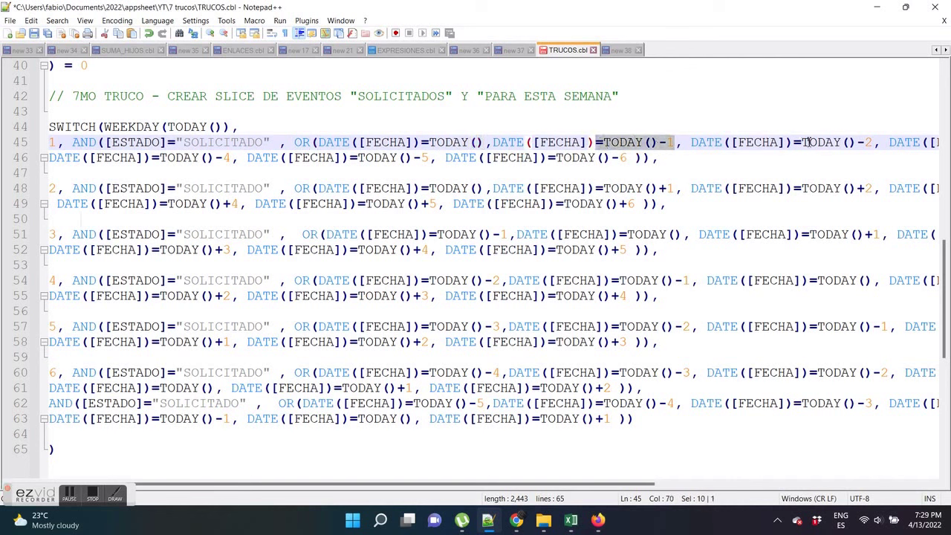
{"action": "left_click_drag", "start_coordinate": [873, 141], "coordinate": [753, 142]}
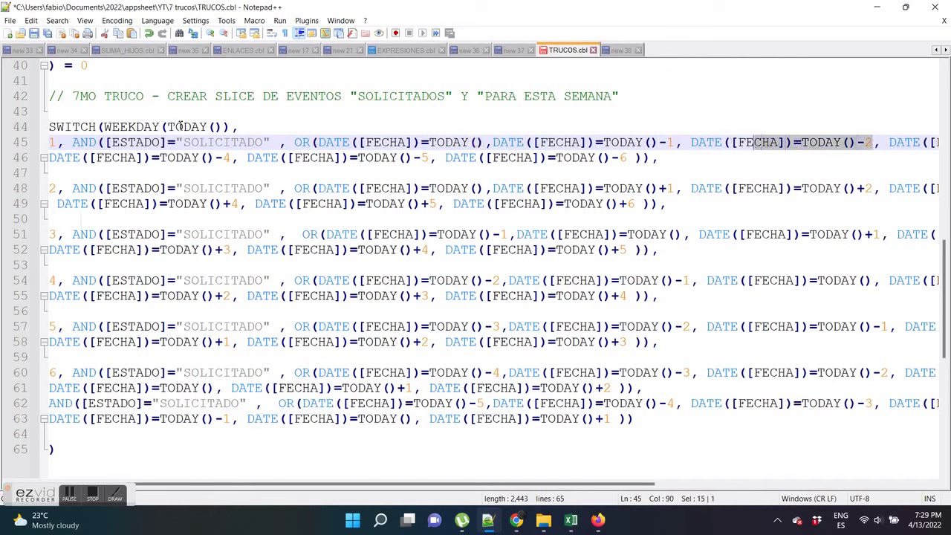
{"action": "left_click", "coordinate": [61, 147]}
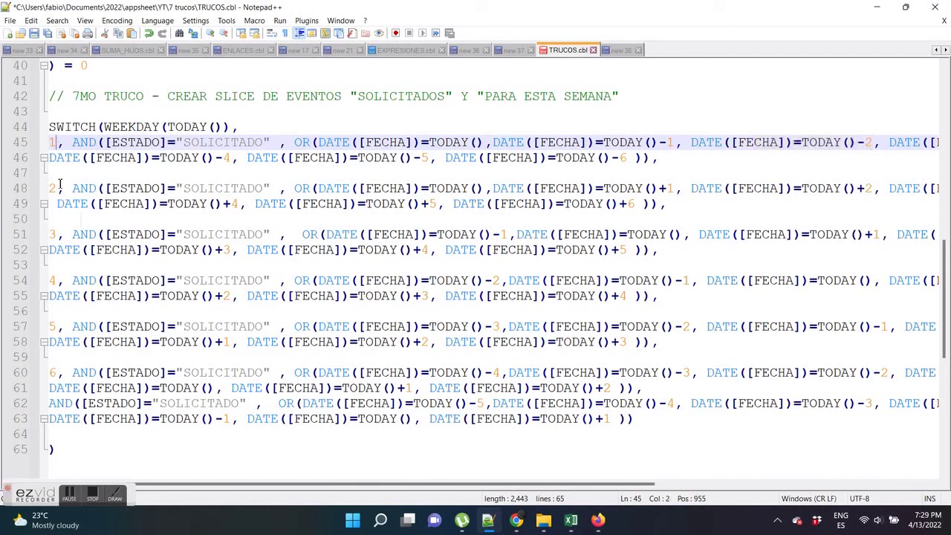
{"action": "left_click", "coordinate": [60, 185]}
{"action": "left_click", "coordinate": [58, 236]}
- Select the whole SWITCH formula, lines 44–65, and copy it
{"action": "left_click", "coordinate": [56, 373]}
{"action": "left_click_drag", "start_coordinate": [59, 450], "coordinate": [10, 126]}
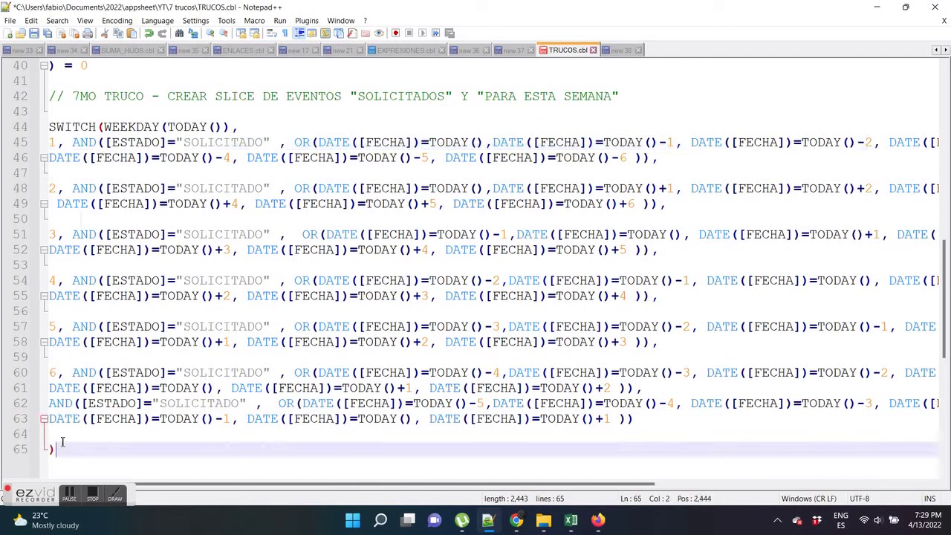
{"action": "right_click", "coordinate": [84, 132]}
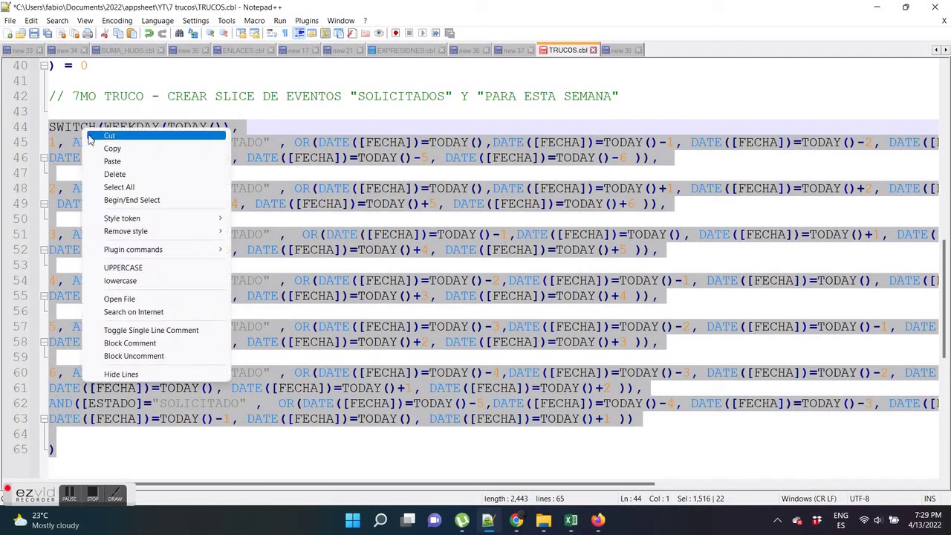
{"action": "left_click", "coordinate": [104, 145]}
- Paste the SWITCH(WEEKDAY(TODAY())…) formula as the slice's row filter and save it
{"action": "left_click", "coordinate": [516, 520]}
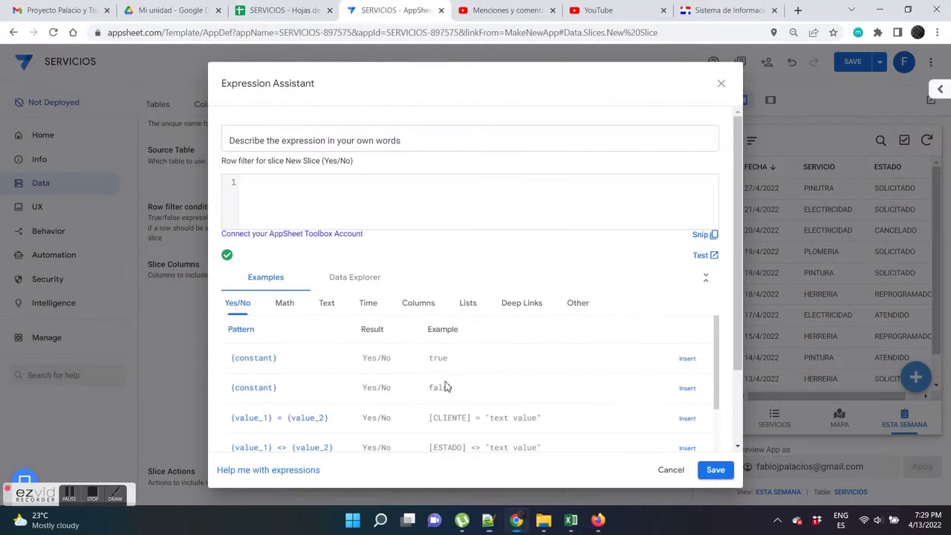
{"action": "key", "text": "ctrl+v"}
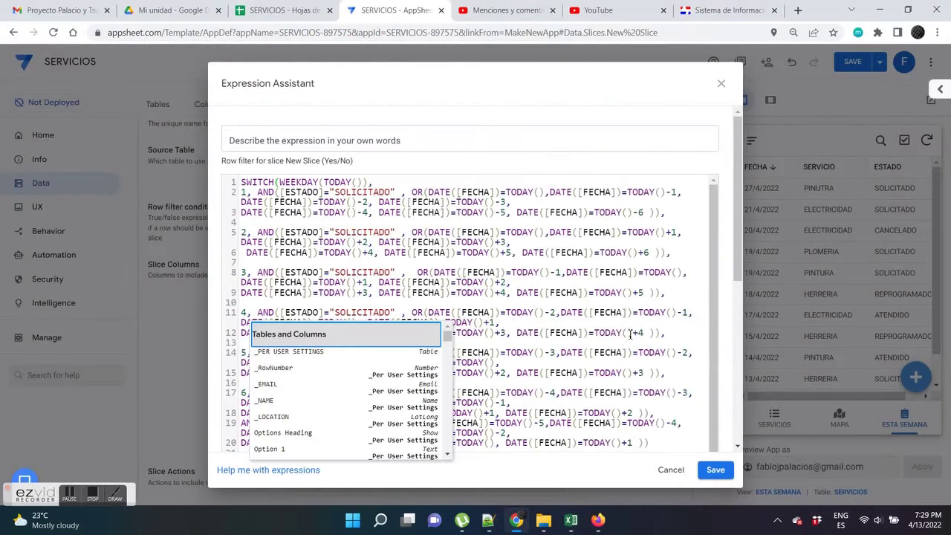
{"action": "left_click", "coordinate": [700, 289]}
{"action": "left_click_drag", "start_coordinate": [741, 266], "coordinate": [729, 343]}
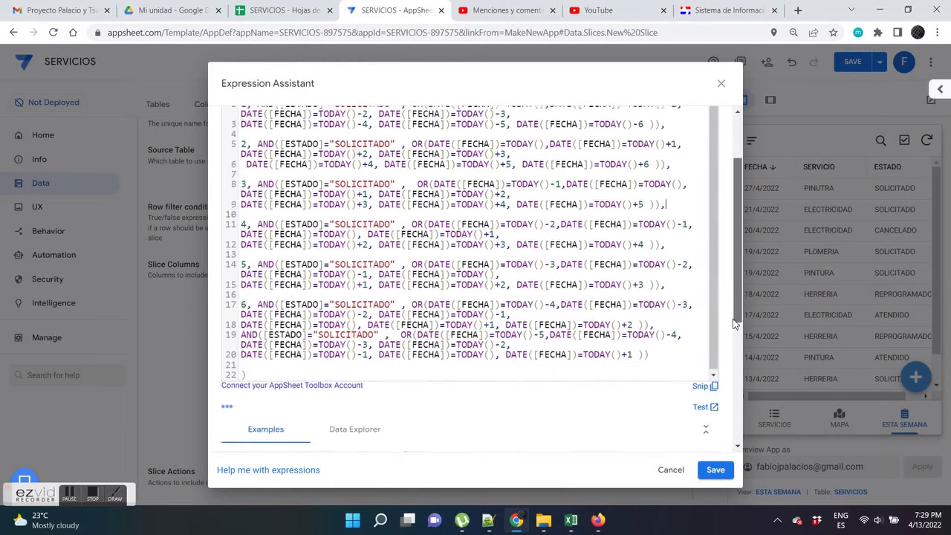
{"action": "scroll", "coordinate": [722, 357], "scroll_direction": "down", "scroll_amount": 2}
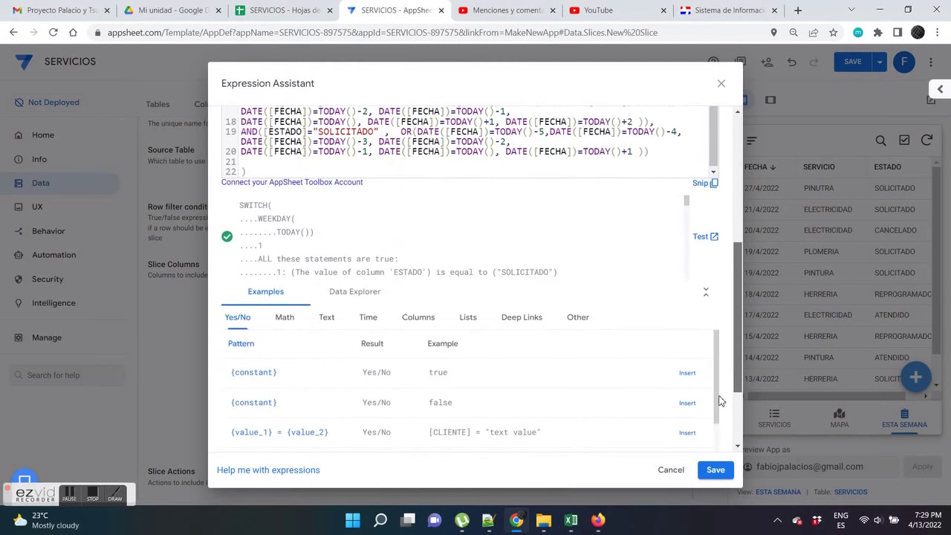
{"action": "left_click", "coordinate": [716, 470]}
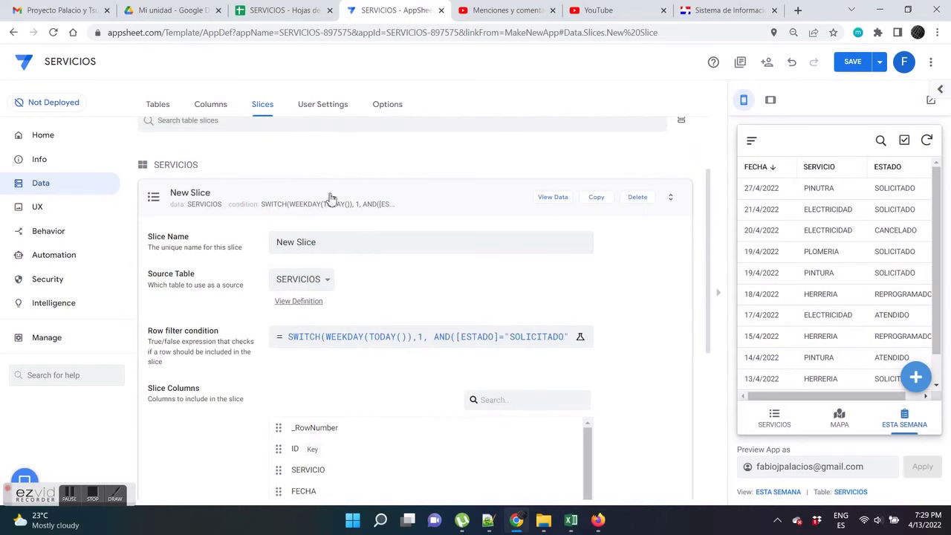
- Name the slice ESTA_SEMANA
{"action": "type", "text": "ESTA_SEMANA"}
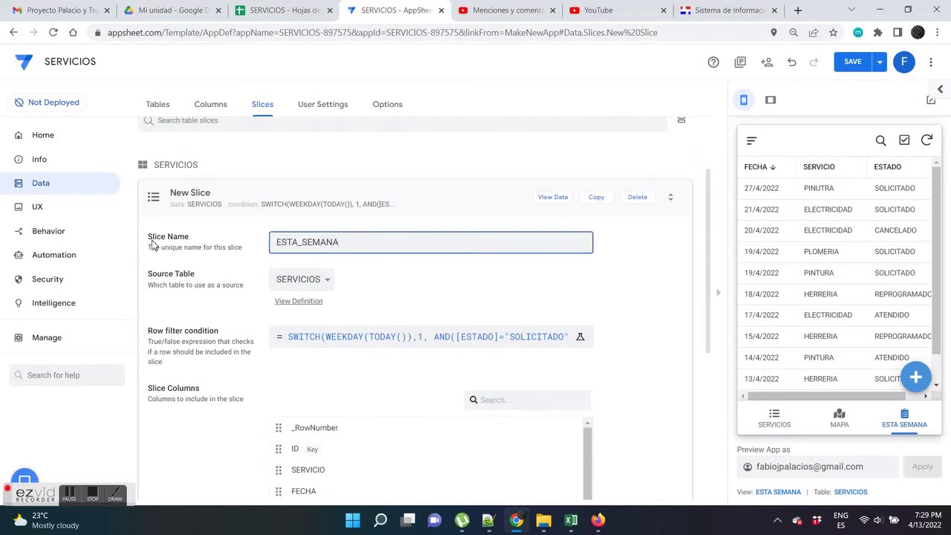
{"action": "left_click", "coordinate": [537, 293]}
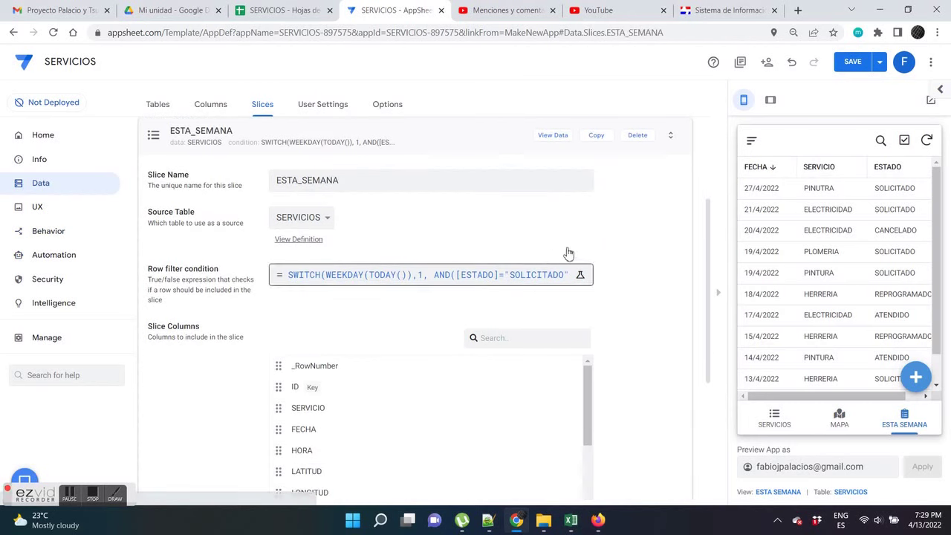
{"action": "scroll", "coordinate": [644, 263], "scroll_direction": "down", "scroll_amount": 3}
{"action": "scroll", "coordinate": [643, 263], "scroll_direction": "up", "scroll_amount": 3}
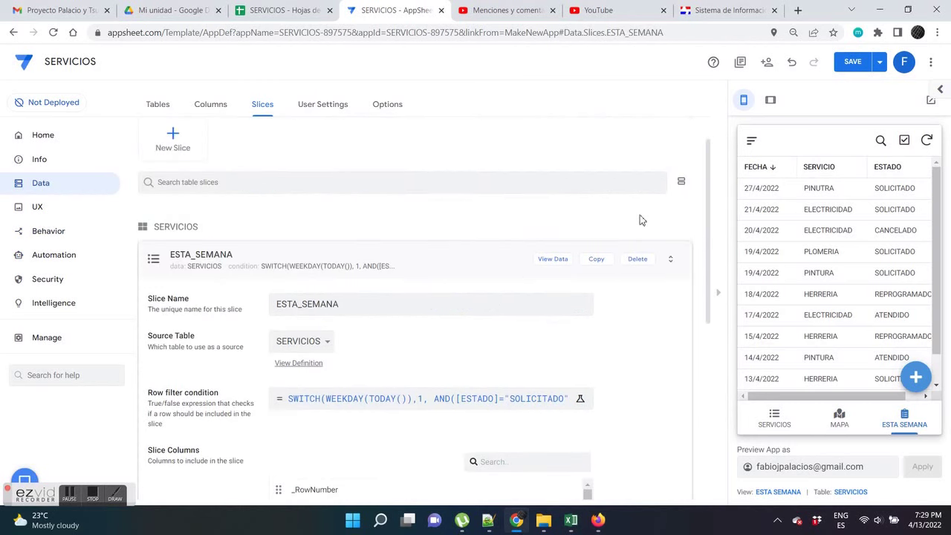
- Base the ESTA SEMANA view on the ESTA_SEMANA slice
{"action": "left_click", "coordinate": [38, 208]}
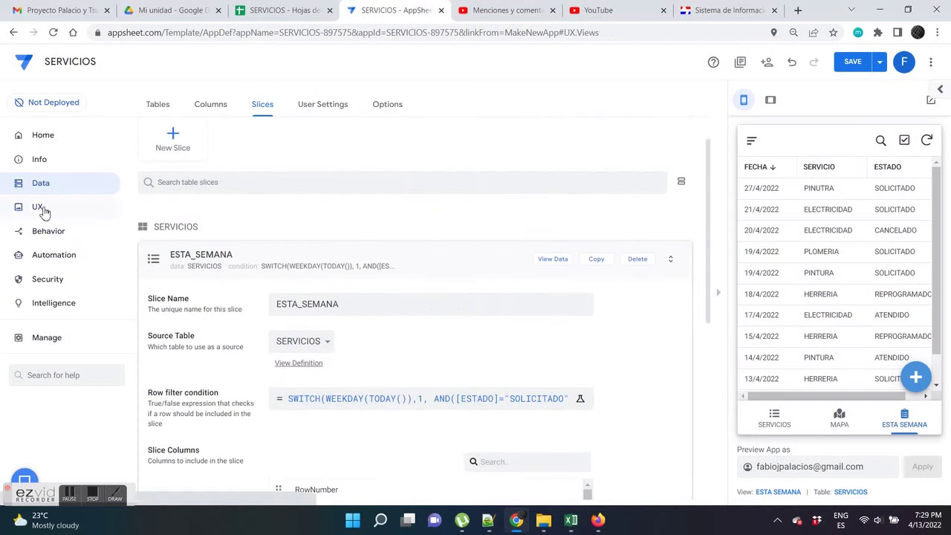
{"action": "scroll", "coordinate": [370, 345], "scroll_direction": "down", "scroll_amount": 1}
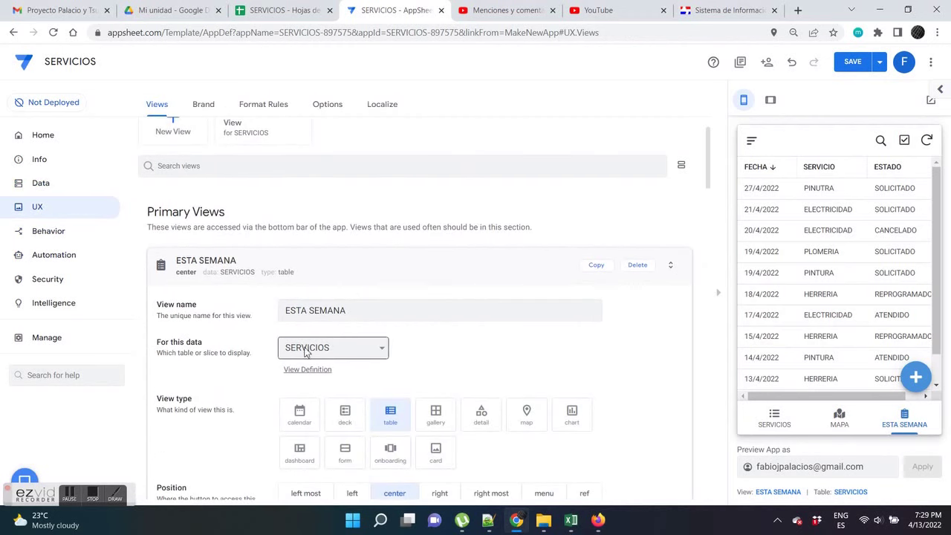
{"action": "left_click", "coordinate": [381, 354]}
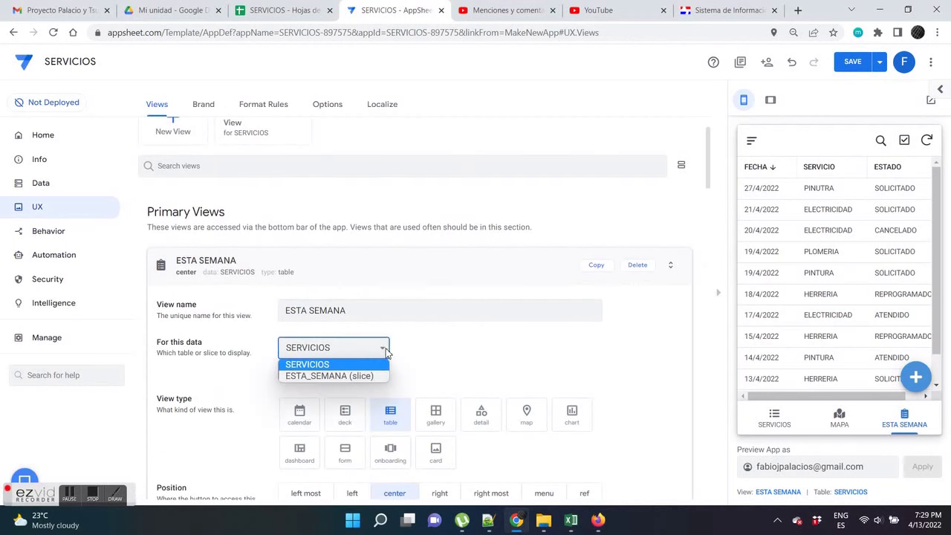
{"action": "left_click", "coordinate": [318, 376]}
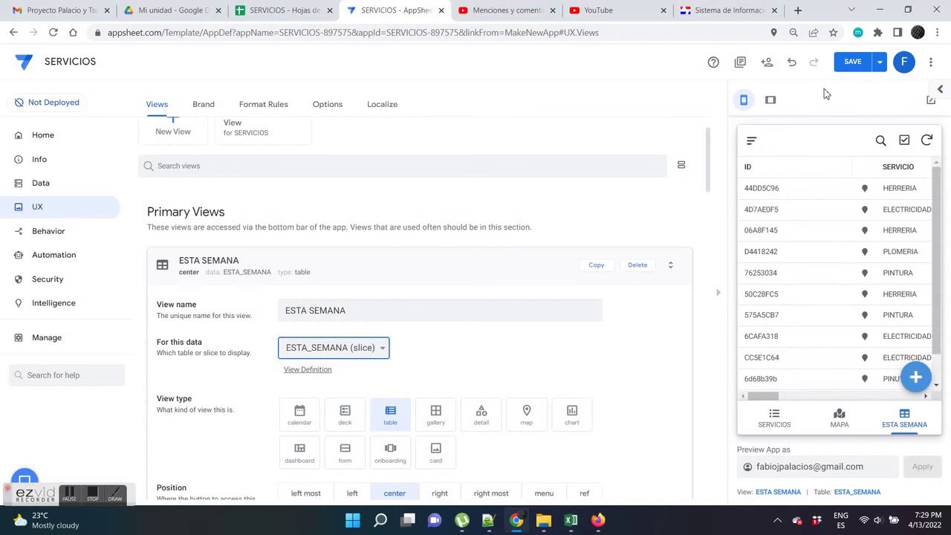
- Set the view's column order to FECHA, SERVICIO, CLIENTE and save
{"action": "scroll", "coordinate": [647, 287], "scroll_direction": "down", "scroll_amount": 3}
{"action": "scroll", "coordinate": [611, 302], "scroll_direction": "down", "scroll_amount": 1}
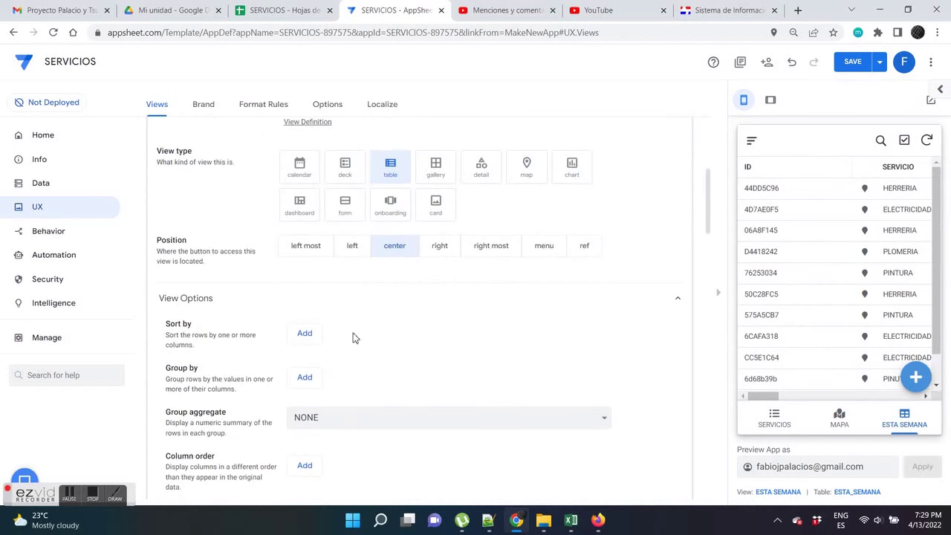
{"action": "scroll", "coordinate": [354, 338], "scroll_direction": "down", "scroll_amount": 2}
{"action": "left_click", "coordinate": [305, 341]}
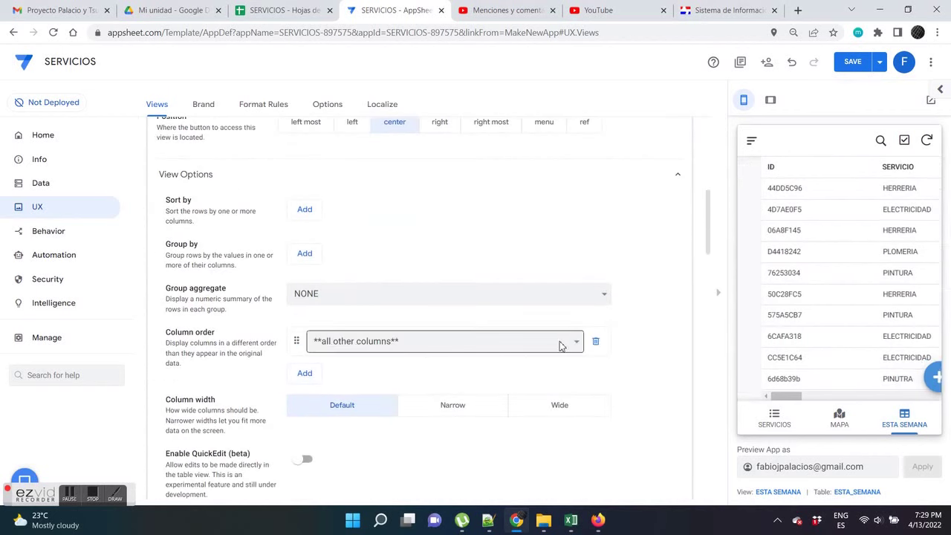
{"action": "left_click", "coordinate": [561, 343]}
{"action": "left_click", "coordinate": [344, 227]}
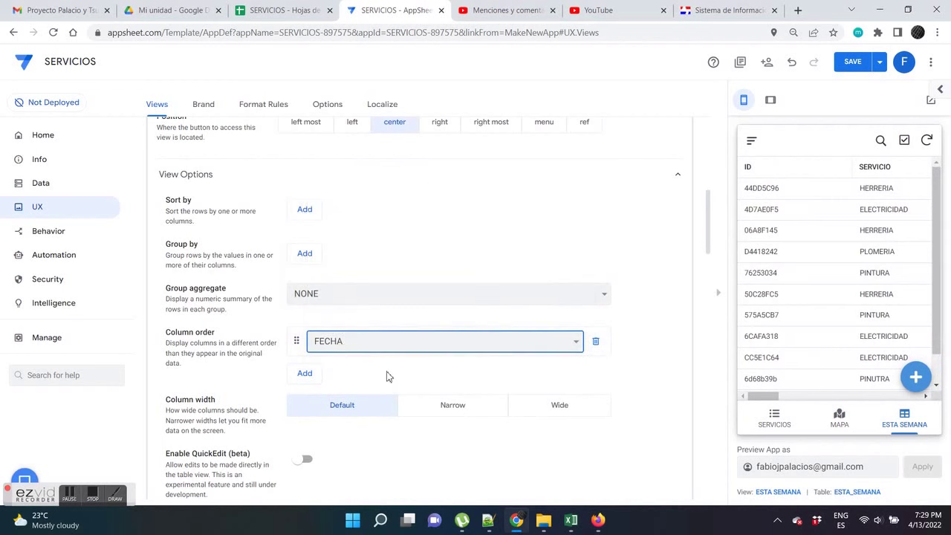
{"action": "left_click", "coordinate": [305, 373]}
{"action": "left_click", "coordinate": [576, 371]}
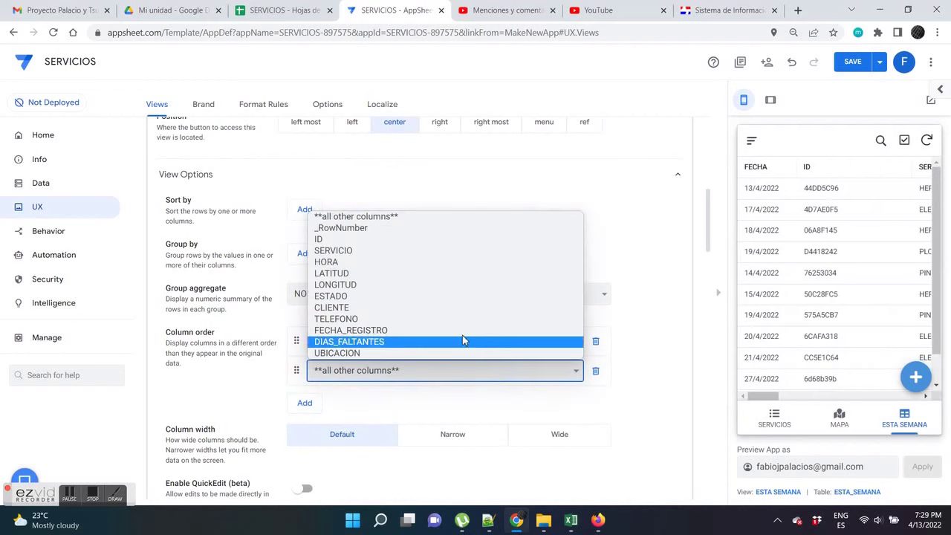
{"action": "left_click", "coordinate": [452, 252]}
{"action": "left_click", "coordinate": [306, 405]}
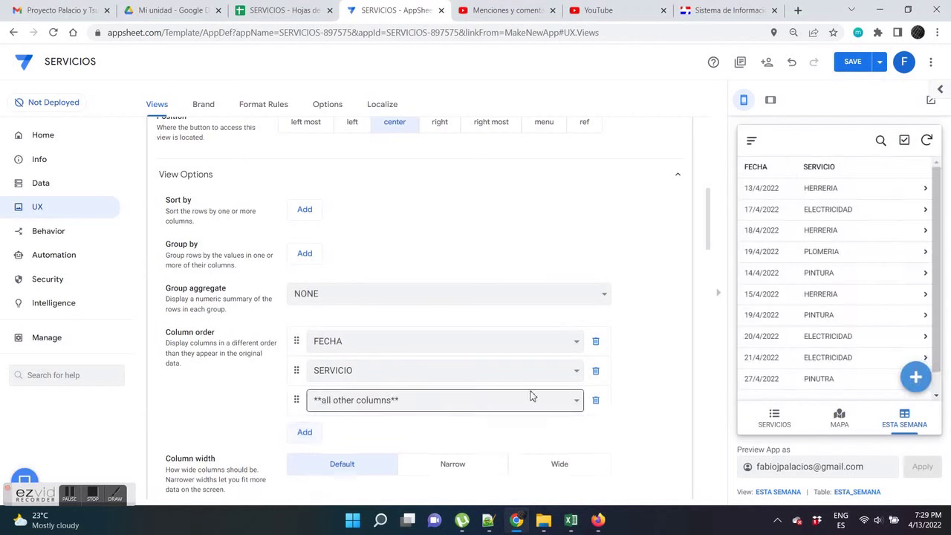
{"action": "left_click", "coordinate": [531, 396]}
{"action": "left_click", "coordinate": [488, 341]}
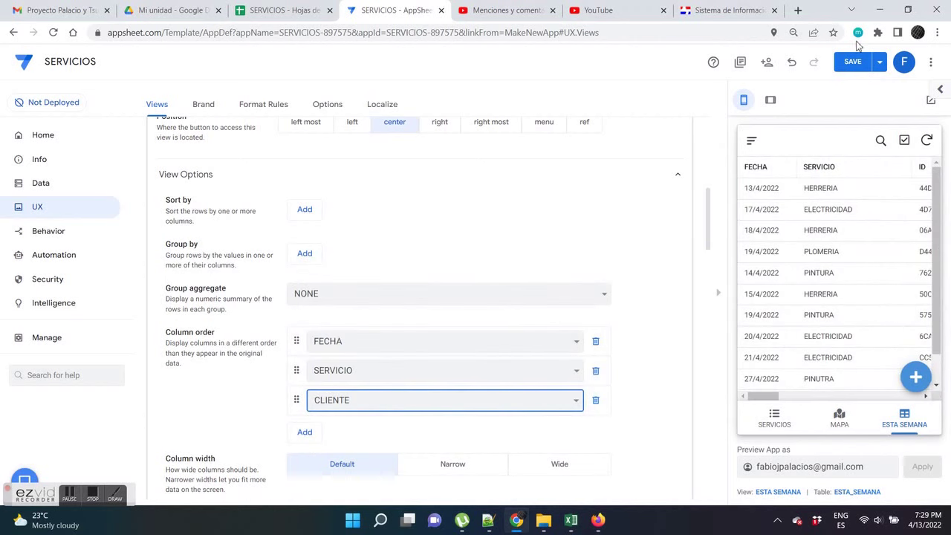
{"action": "left_click", "coordinate": [853, 62]}
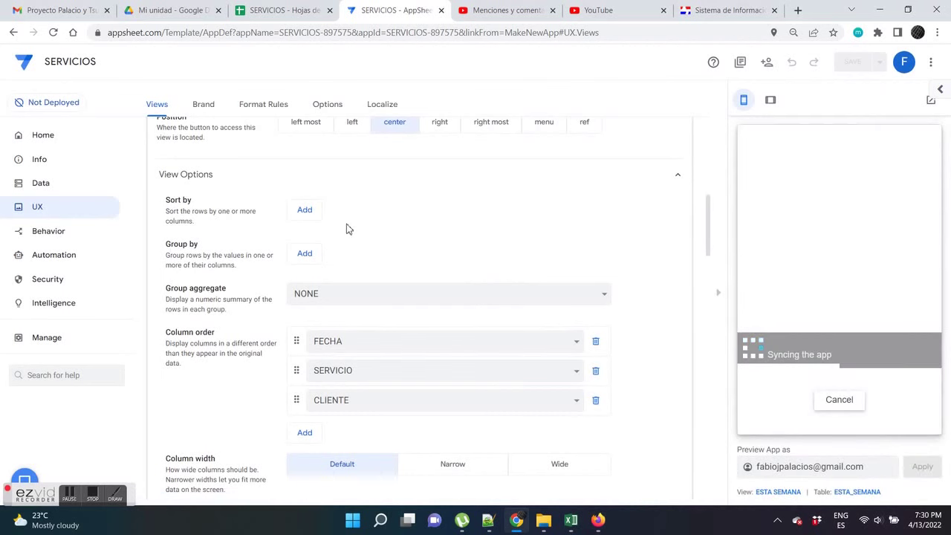
- Sort the view's rows by FECHA descending and save
{"action": "left_click", "coordinate": [305, 211]}
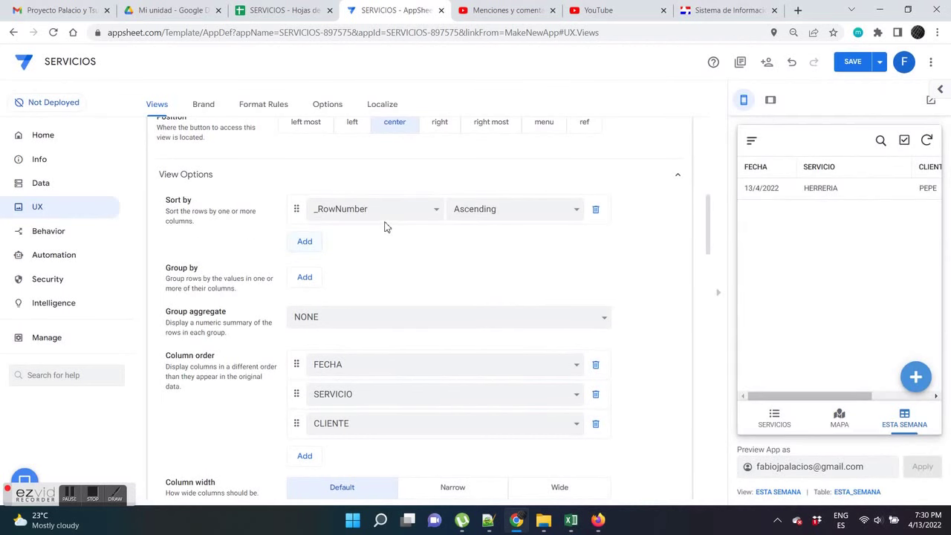
{"action": "left_click", "coordinate": [381, 214]}
{"action": "left_click", "coordinate": [380, 262]}
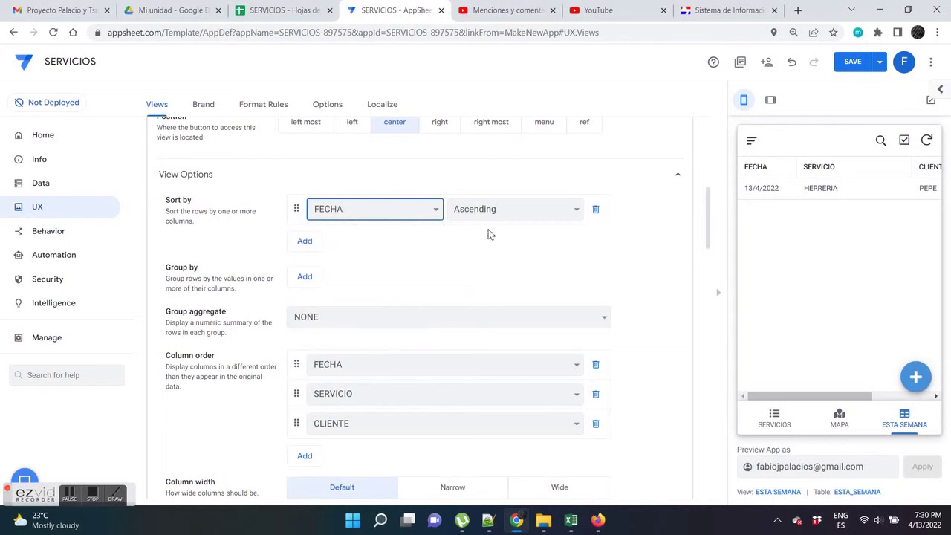
{"action": "left_click", "coordinate": [579, 213]}
{"action": "left_click", "coordinate": [550, 236]}
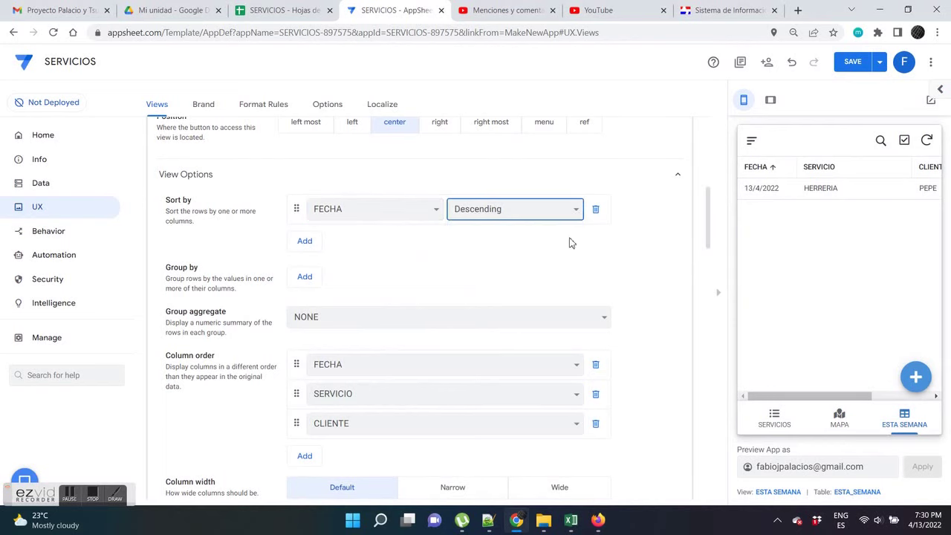
{"action": "left_click", "coordinate": [854, 65]}
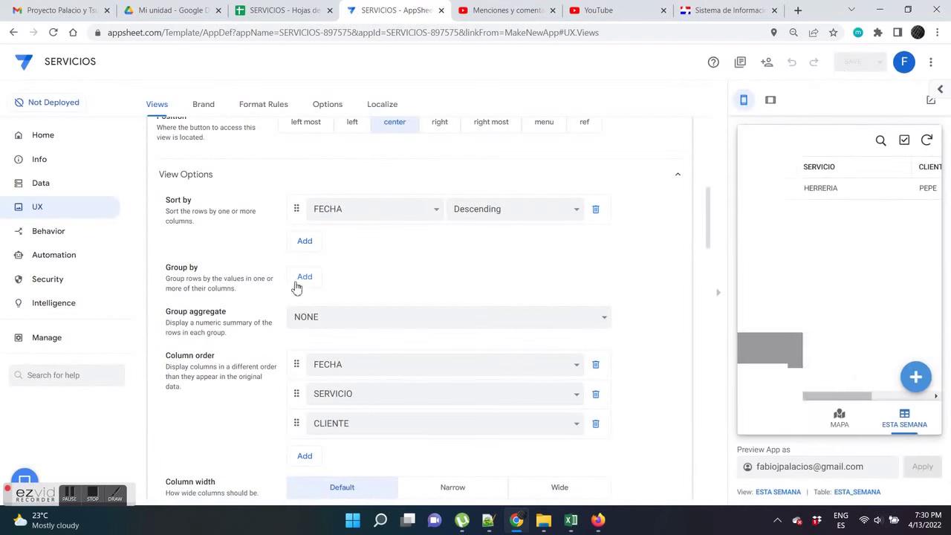
- Add ESTADO as the second column in the column order and save
{"action": "left_click", "coordinate": [309, 456]}
{"action": "left_click", "coordinate": [576, 455]}
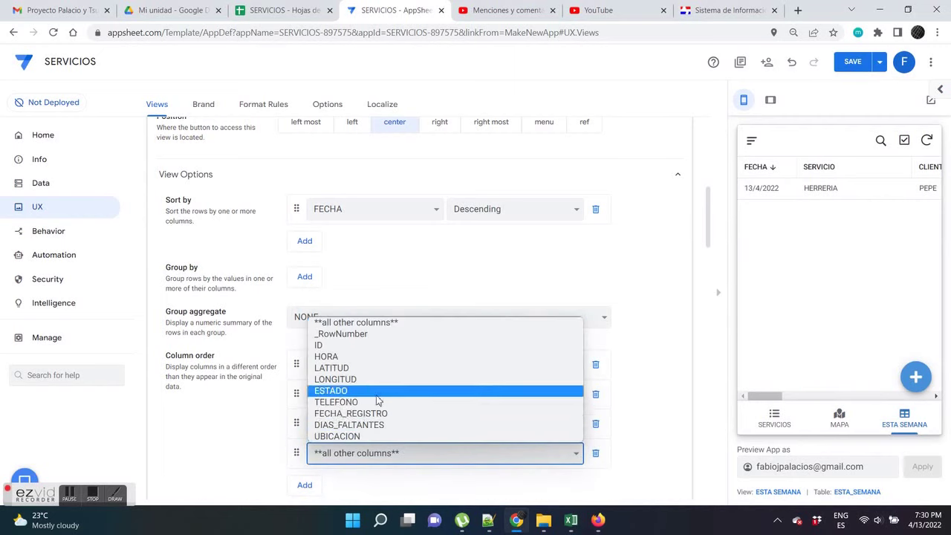
{"action": "left_click", "coordinate": [378, 390]}
{"action": "left_click_drag", "start_coordinate": [297, 453], "coordinate": [297, 409]}
{"action": "left_click", "coordinate": [852, 62]}
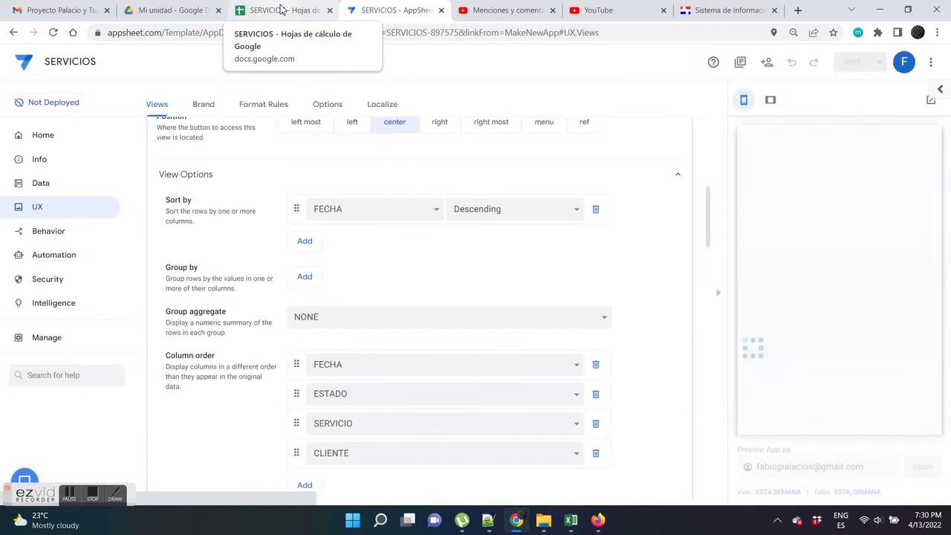
- In the SERVICIOS sheet, review the dates and ESTADO values in rows 4 and 5
{"action": "left_click", "coordinate": [281, 8]}
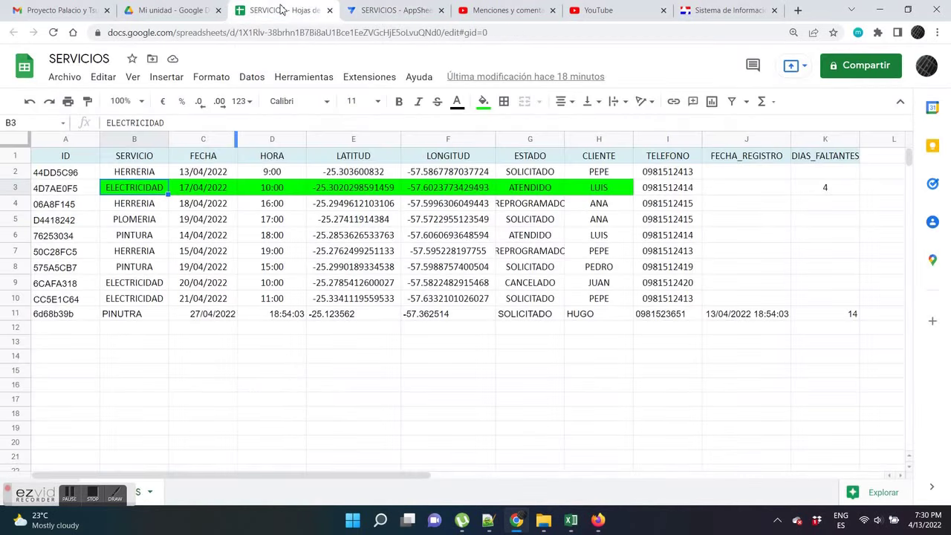
{"action": "left_click", "coordinate": [542, 225]}
{"action": "left_click", "coordinate": [207, 226]}
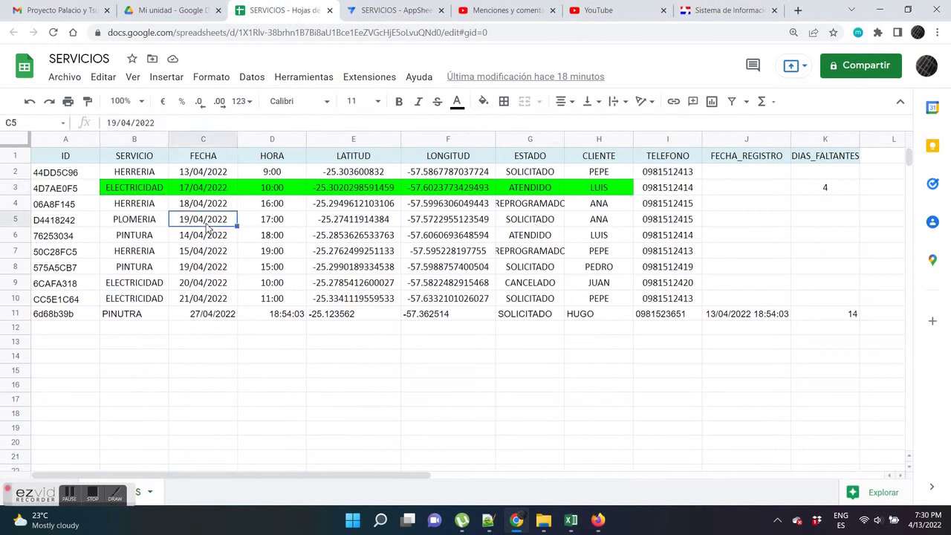
{"action": "left_click", "coordinate": [525, 208]}
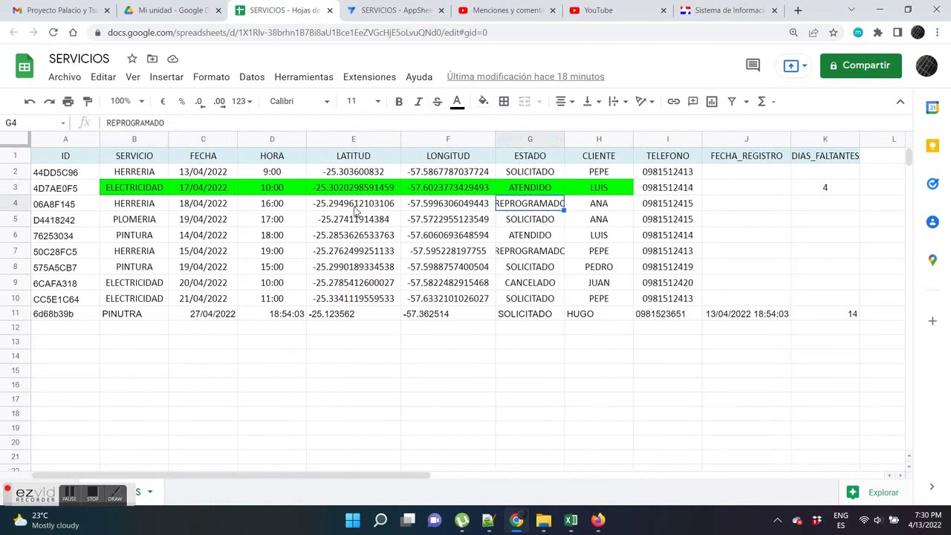
{"action": "left_click", "coordinate": [208, 209]}
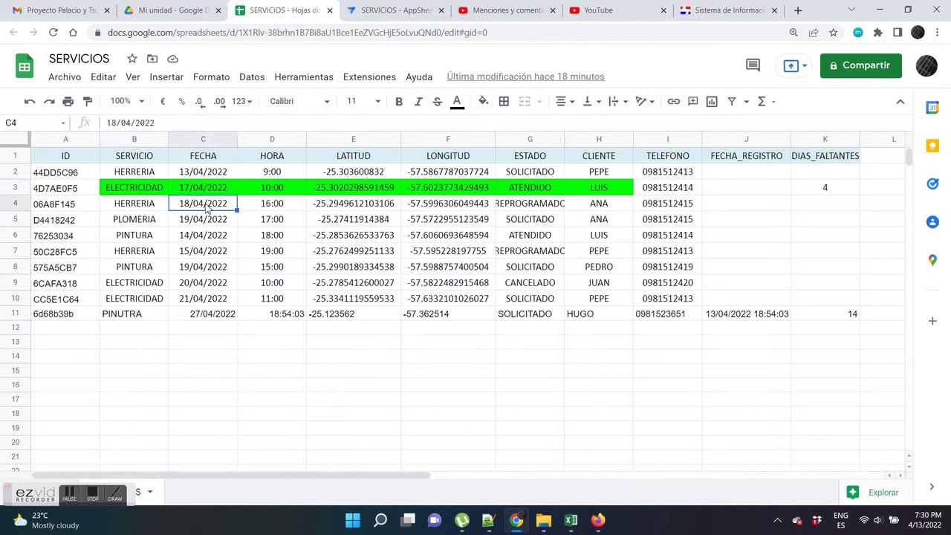
{"action": "left_click", "coordinate": [547, 209]}
- Replace G4's REPROGRAMADO with SOLICITADO and resync the AppSheet preview
{"action": "double_click", "coordinate": [513, 206]}
{"action": "left_click_drag", "start_coordinate": [559, 205], "coordinate": [442, 208]}
{"action": "type", "text": "SOL"}
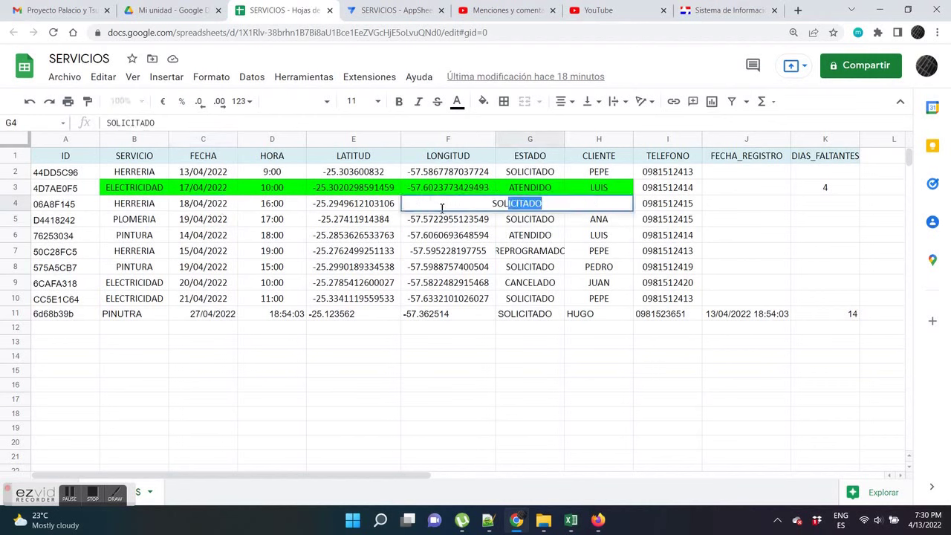
{"action": "key", "text": "Return"}
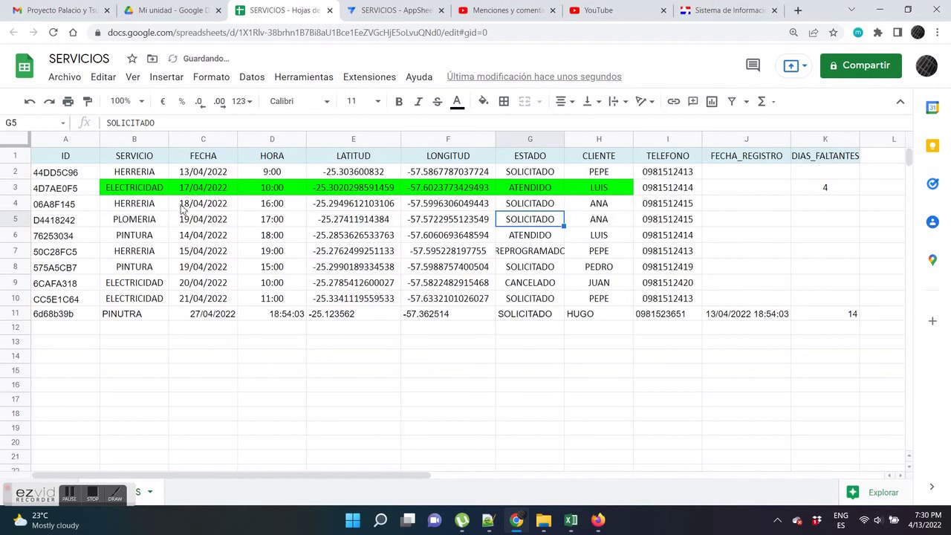
{"action": "left_click", "coordinate": [177, 210]}
{"action": "left_click", "coordinate": [525, 210]}
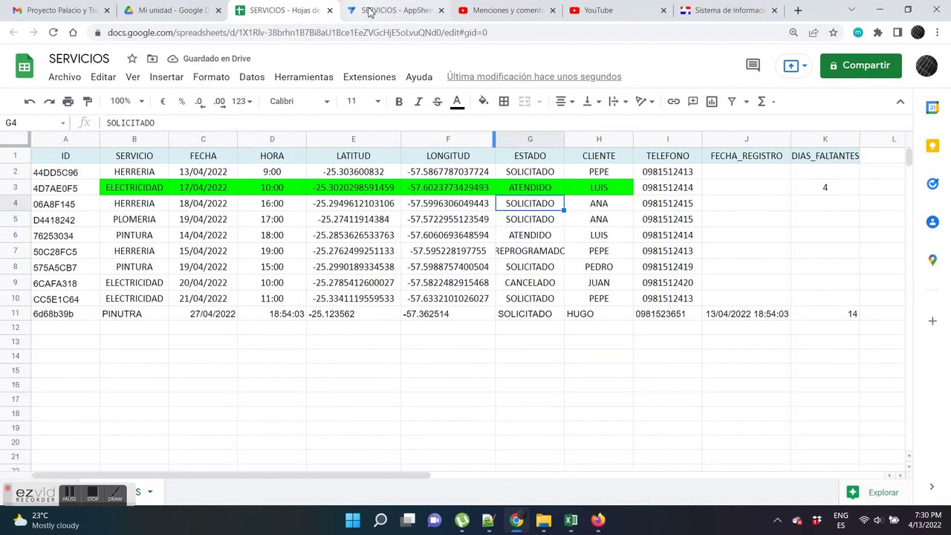
{"action": "left_click", "coordinate": [387, 12]}
{"action": "left_click", "coordinate": [927, 141]}
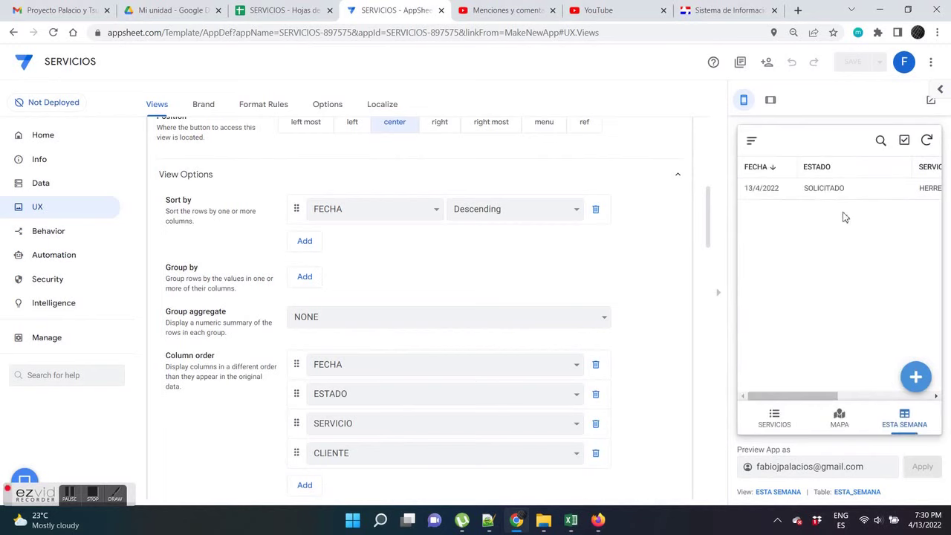
- Look up the current week's dates on the taskbar calendar, then go back to the SERVICIOS sheet
{"action": "left_click", "coordinate": [928, 143]}
{"action": "left_click", "coordinate": [925, 520]}
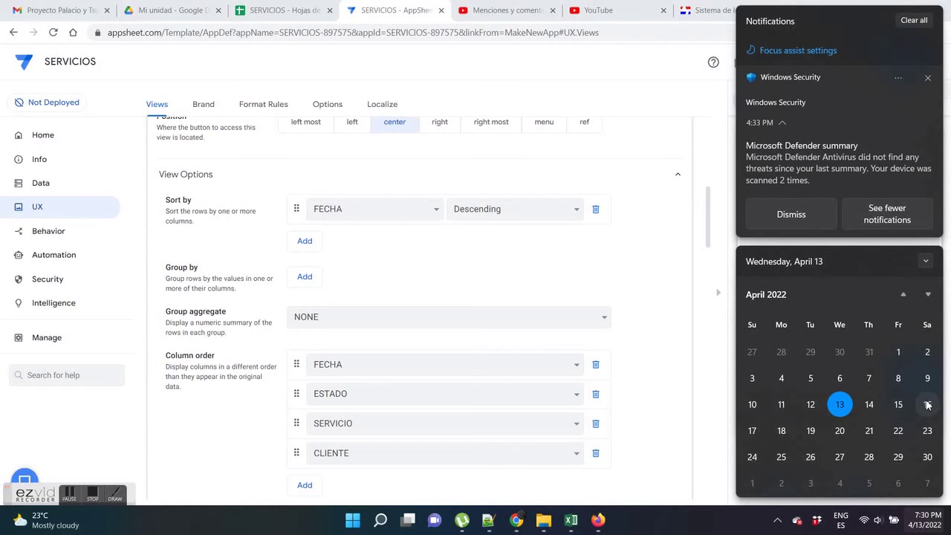
{"action": "left_click", "coordinate": [286, 10]}
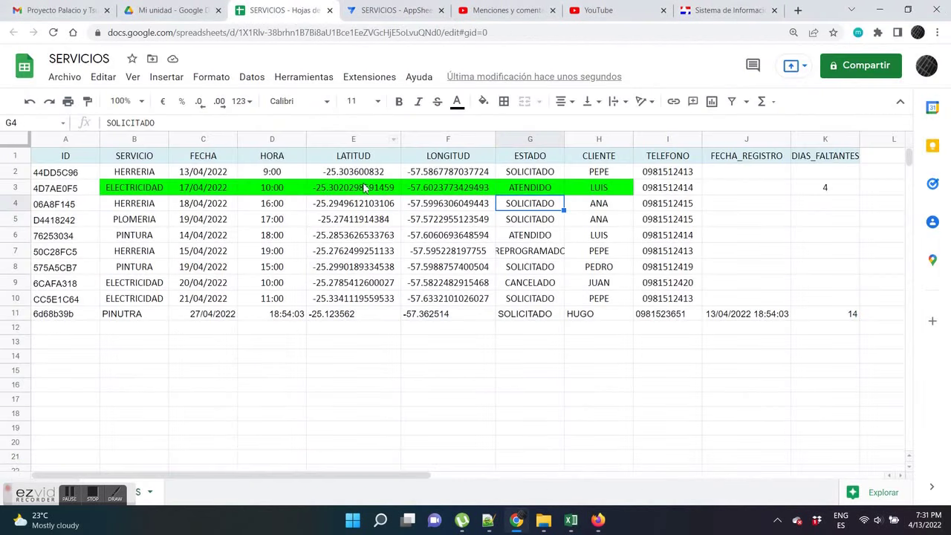
- Redate the HERRERIA service in C4 to 17/04/2022 and resync the AppSheet preview
{"action": "left_click", "coordinate": [195, 210]}
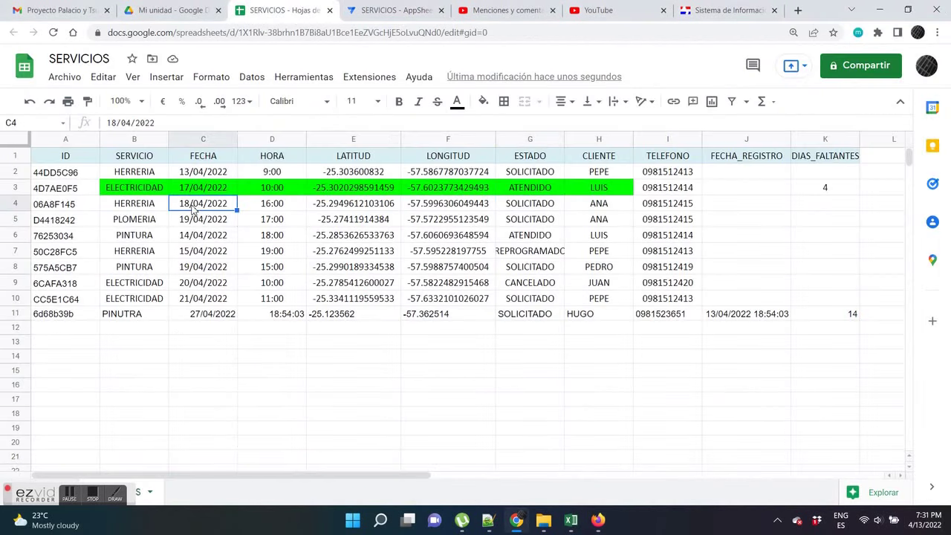
{"action": "double_click", "coordinate": [193, 206]}
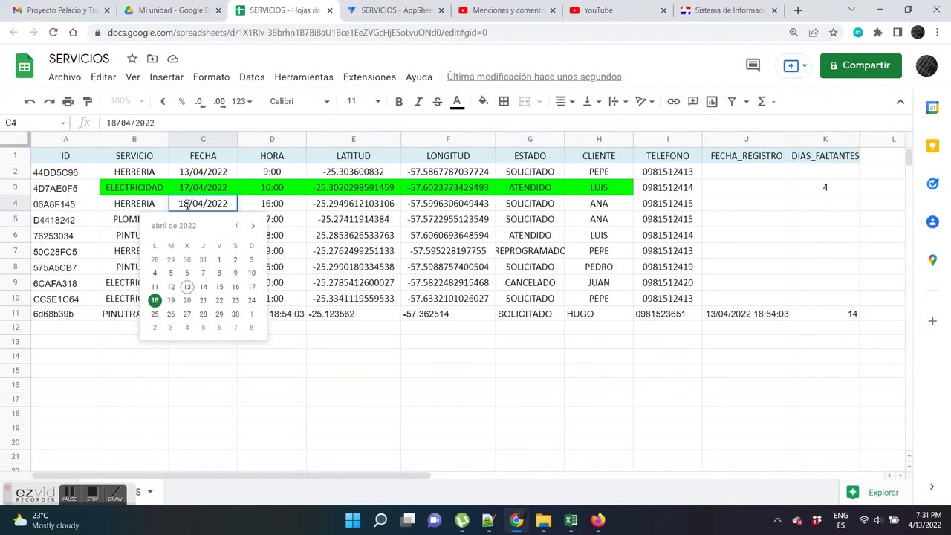
{"action": "left_click", "coordinate": [252, 288]}
{"action": "left_click", "coordinate": [563, 205]}
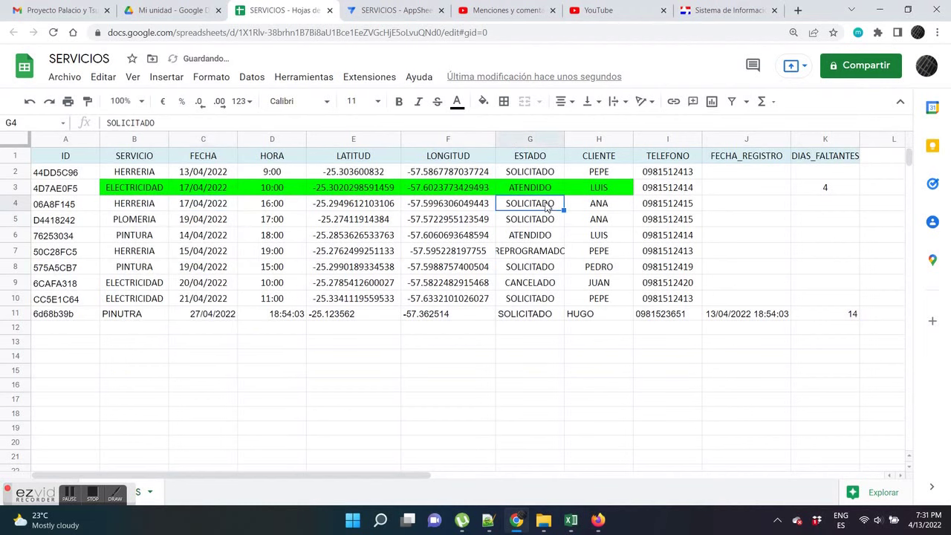
{"action": "left_click", "coordinate": [393, 10]}
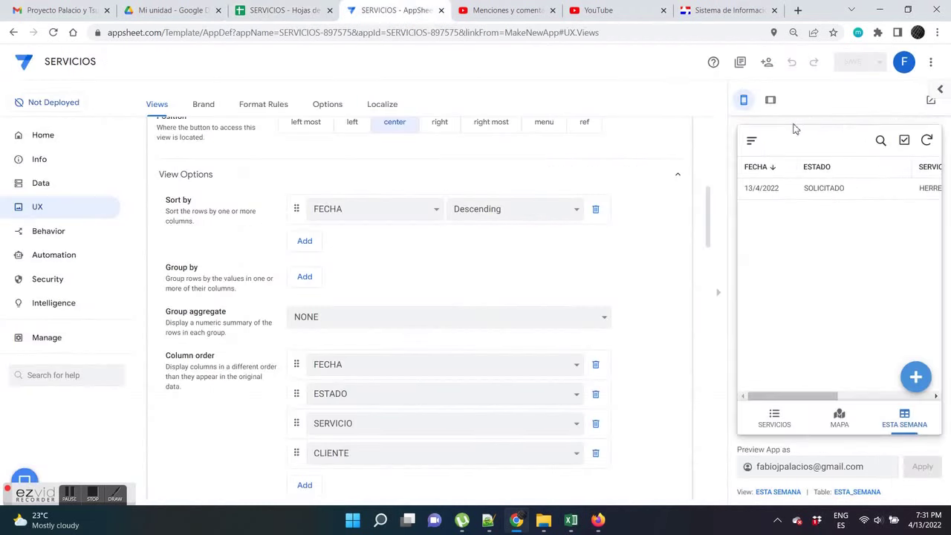
{"action": "left_click", "coordinate": [926, 141]}
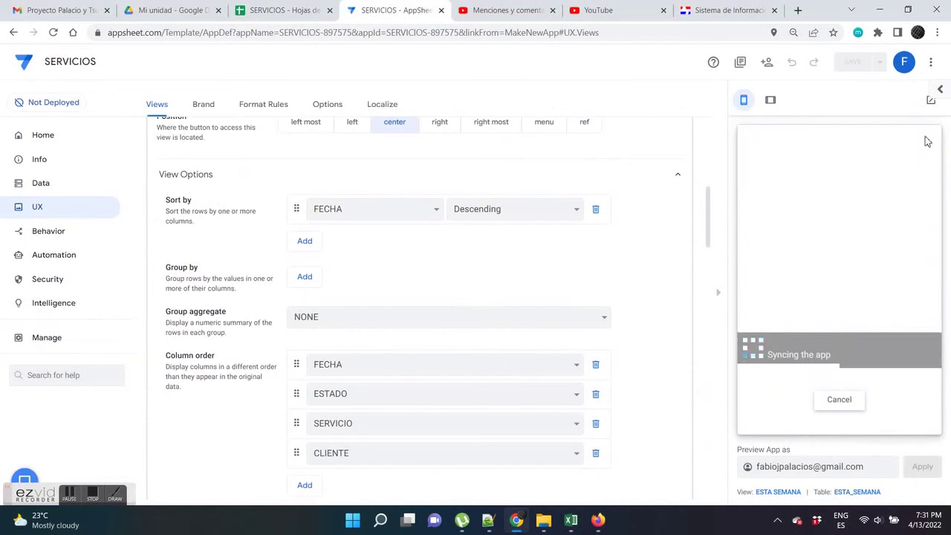